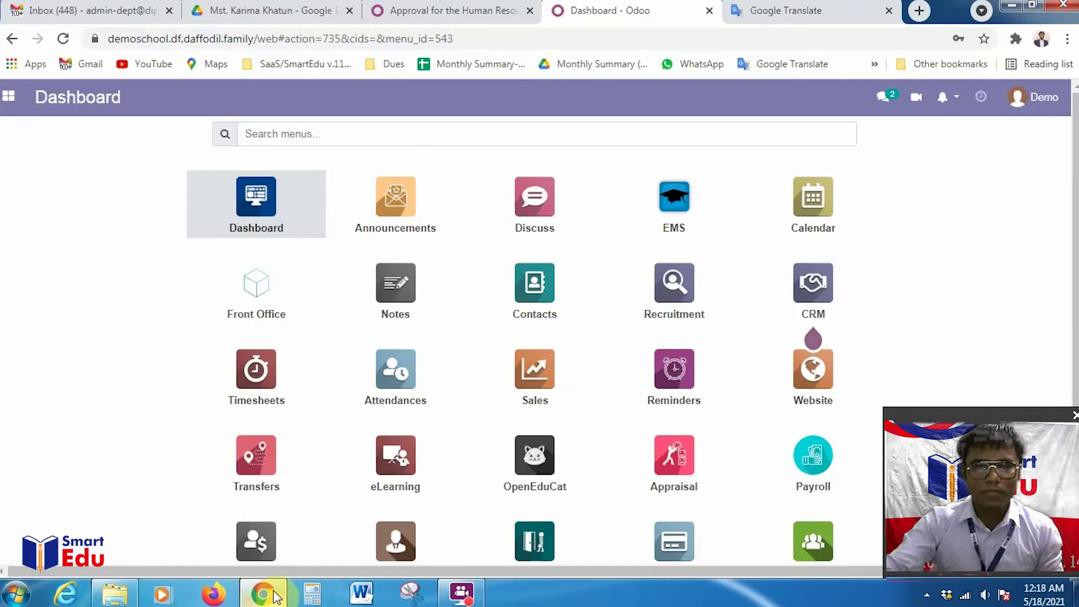
# Open the Approvals app and start a new approval type.
pyautogui.scroll(-6, 751, 308)
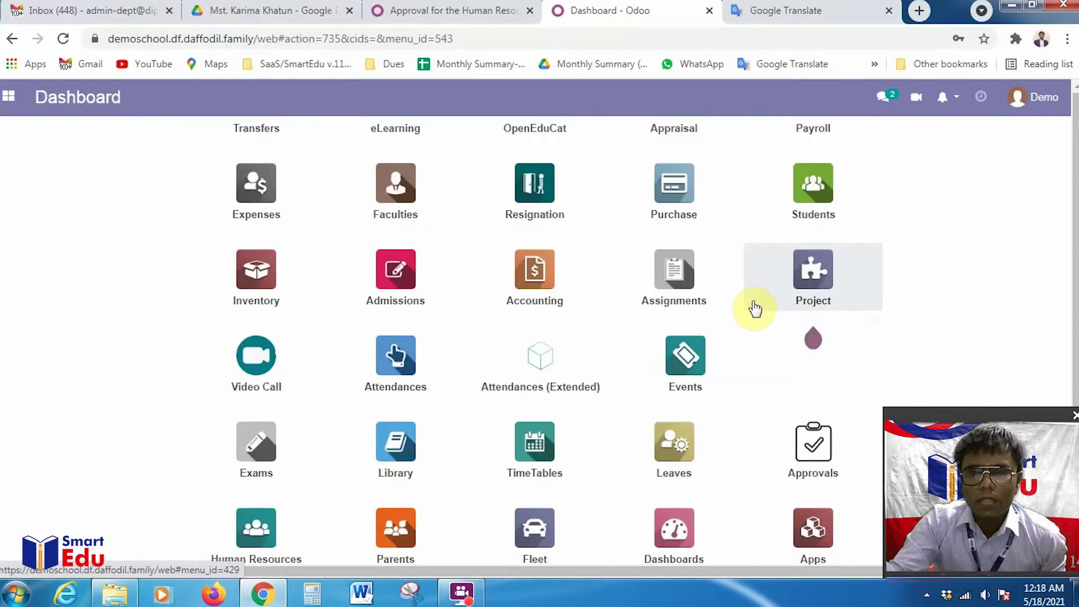
pyautogui.click(825, 438)
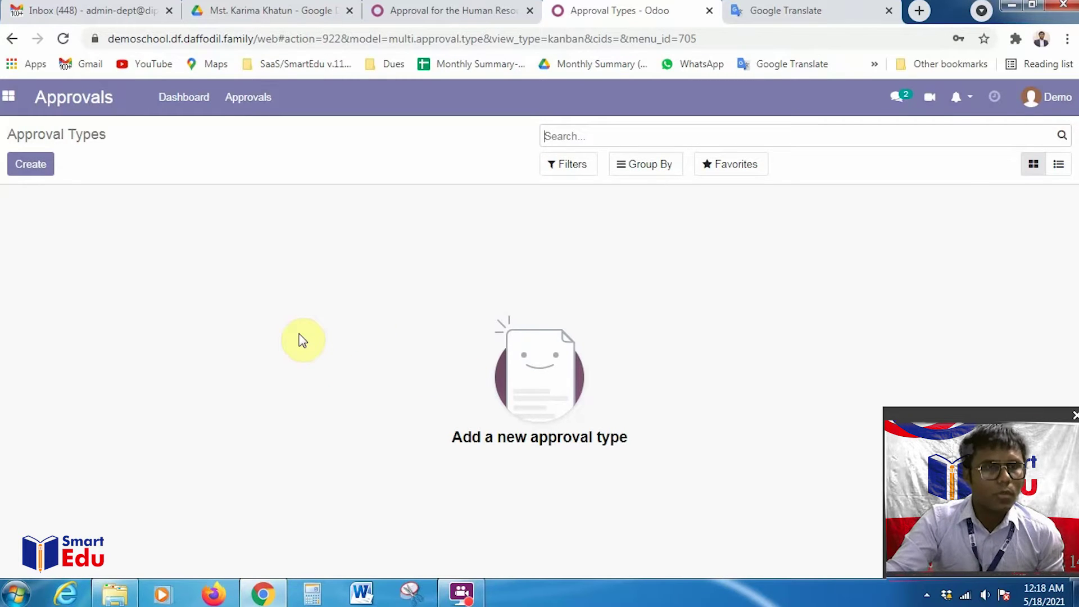
pyautogui.click(32, 170)
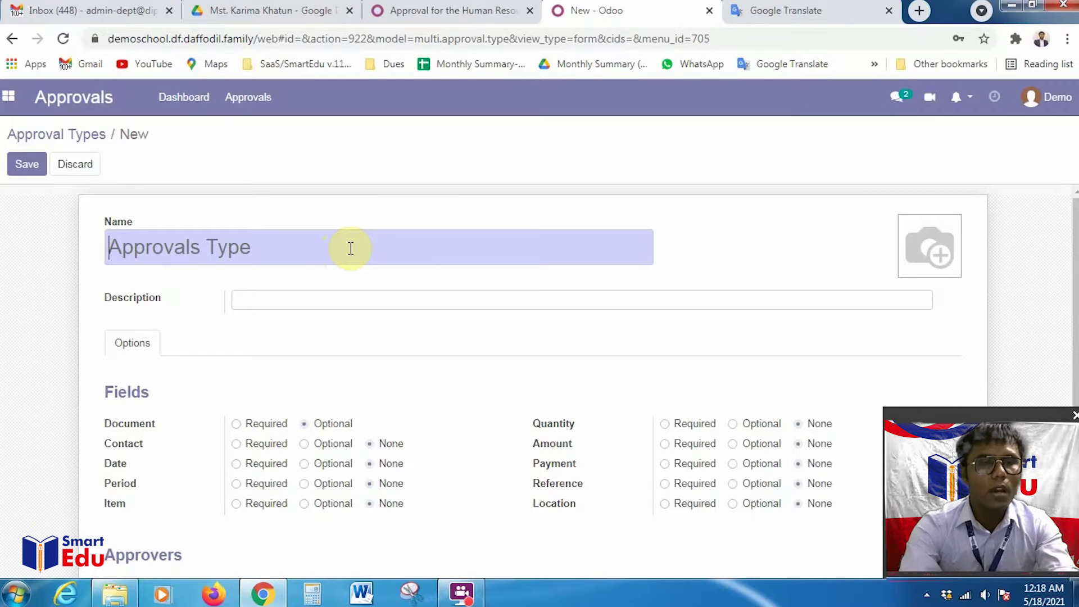
# Name the approval type "Approval for the Human Resources/Manpower Recruitment.", dismissing the security pop-up.
pyautogui.write('Appro')
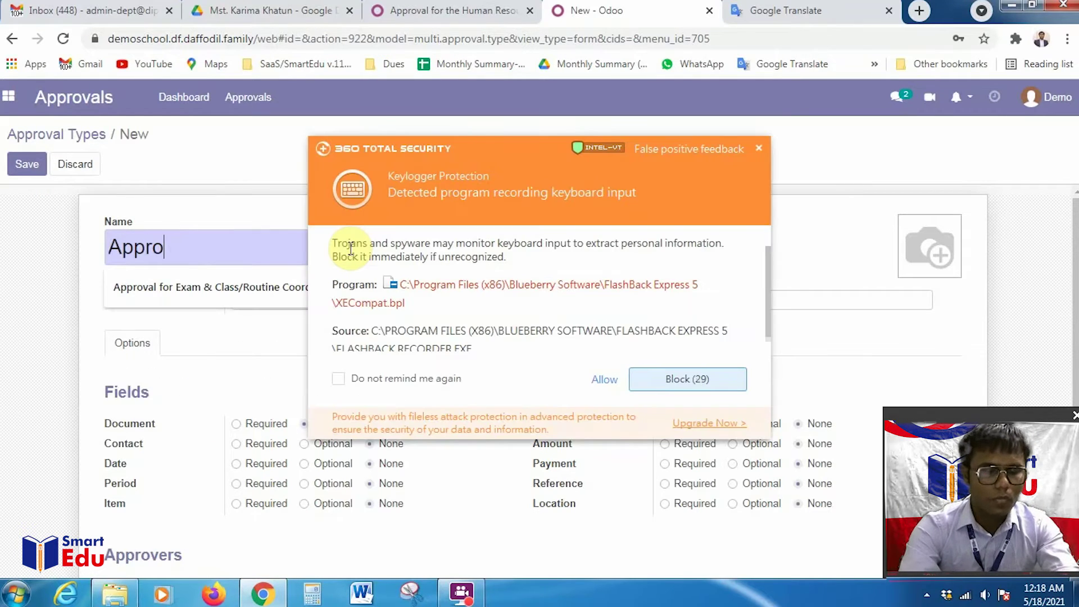
pyautogui.write('val')
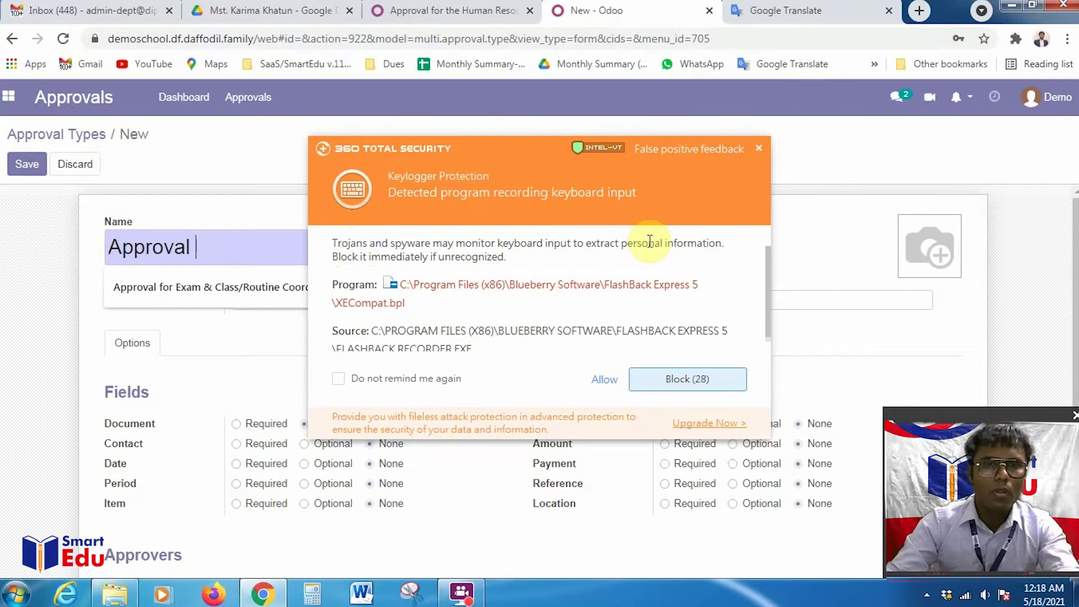
pyautogui.click(759, 148)
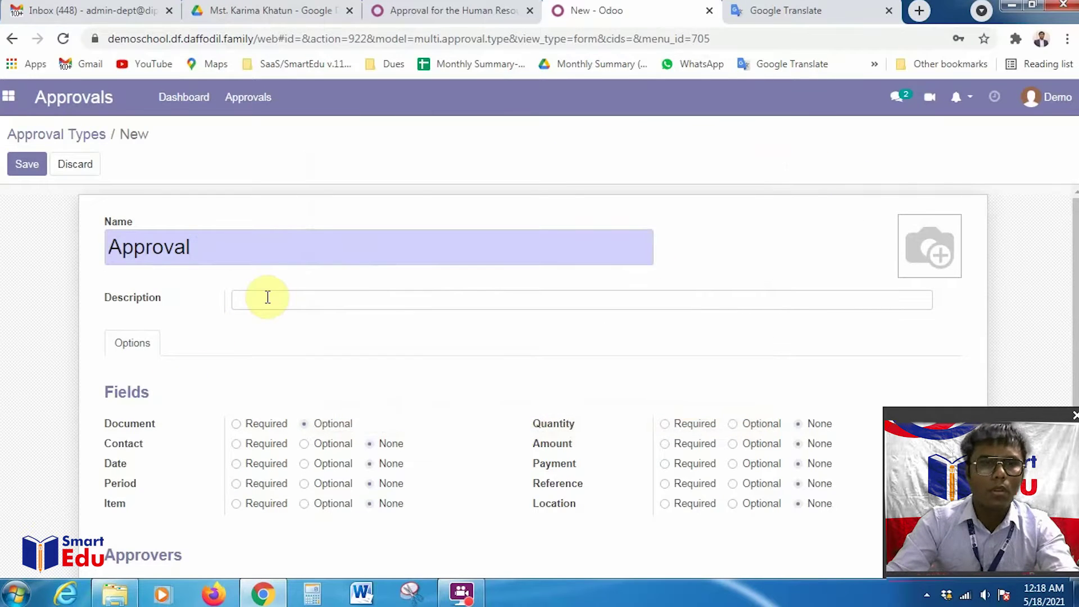
pyautogui.write('for ')
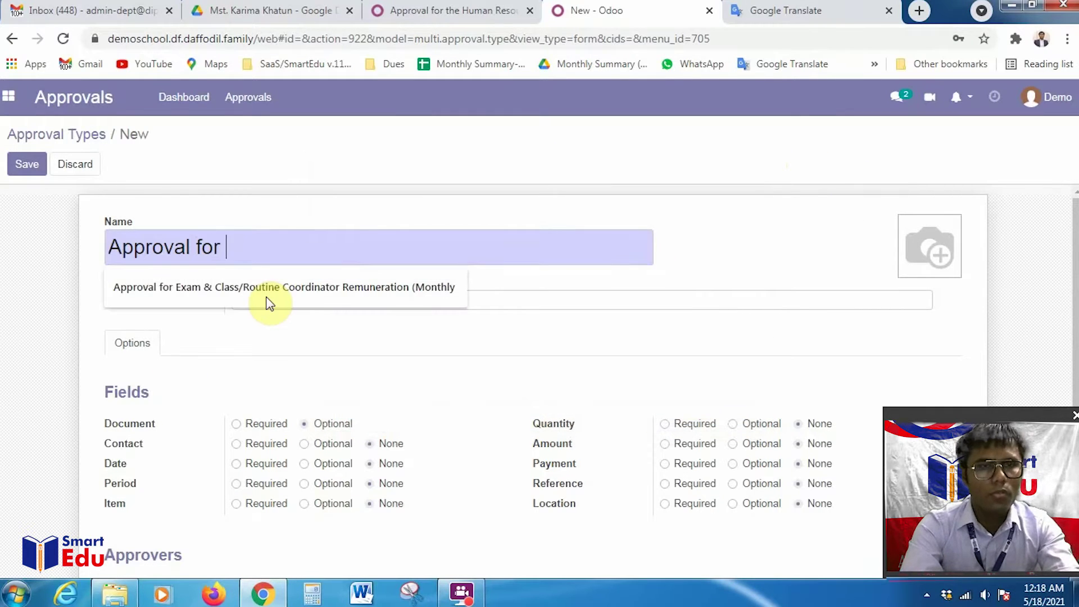
pyautogui.write('the ')
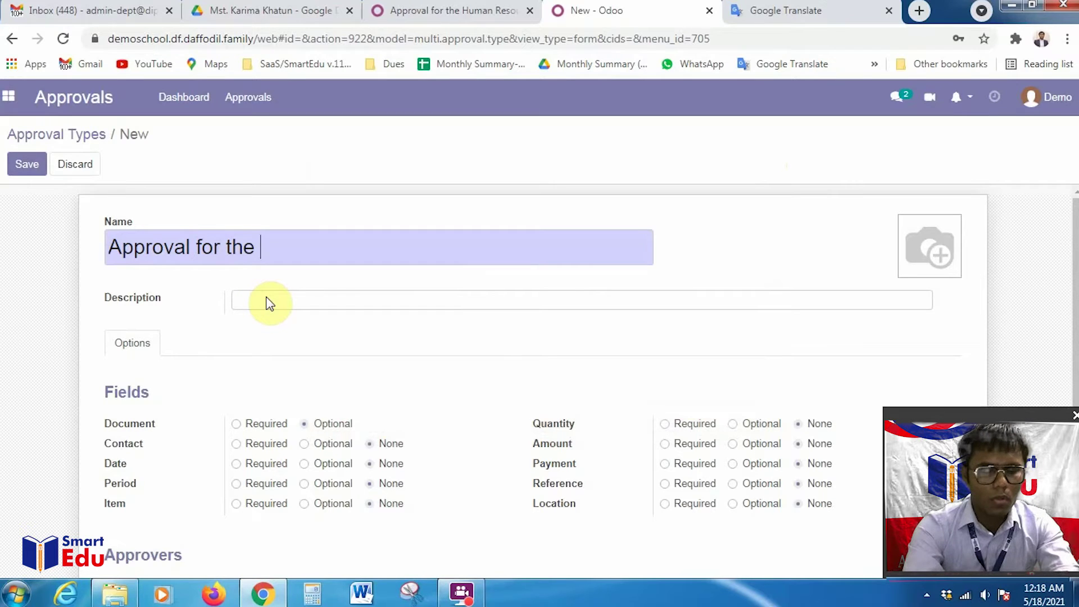
pyautogui.write('Human')
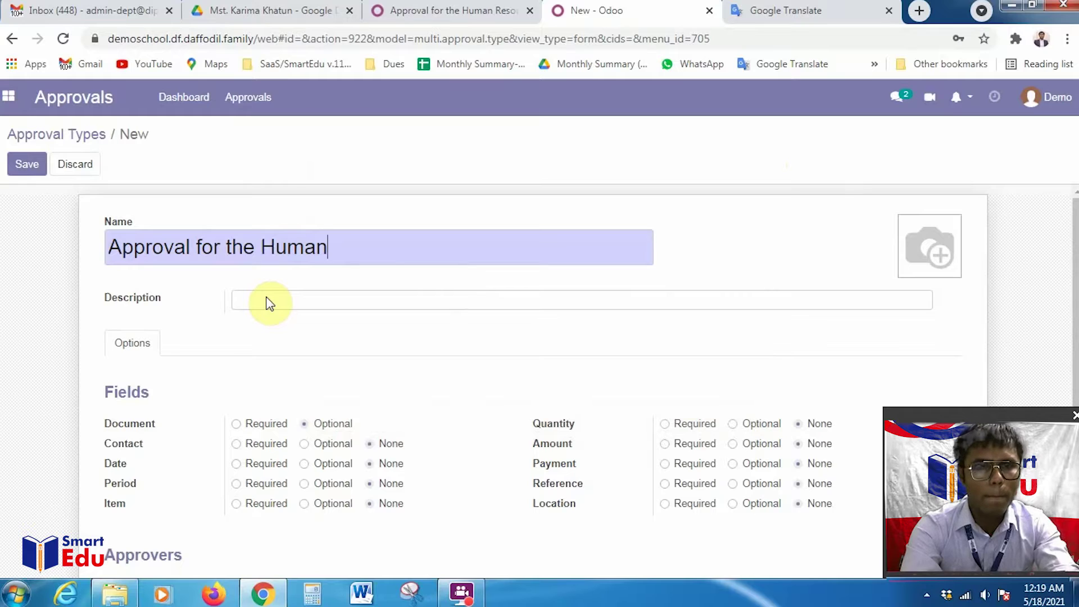
pyautogui.write(' Resourc')
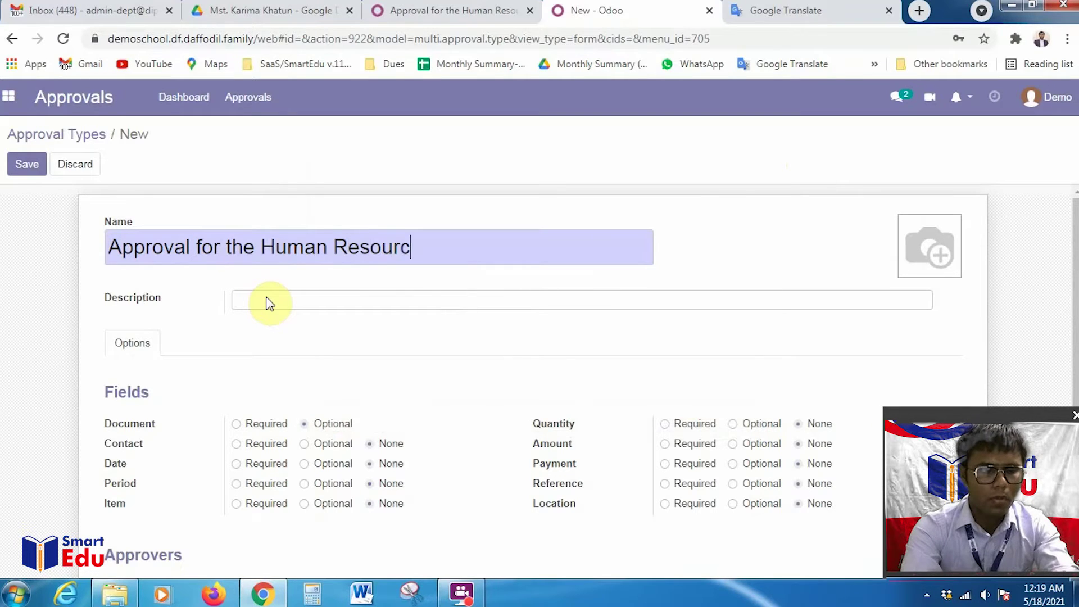
pyautogui.write('es')
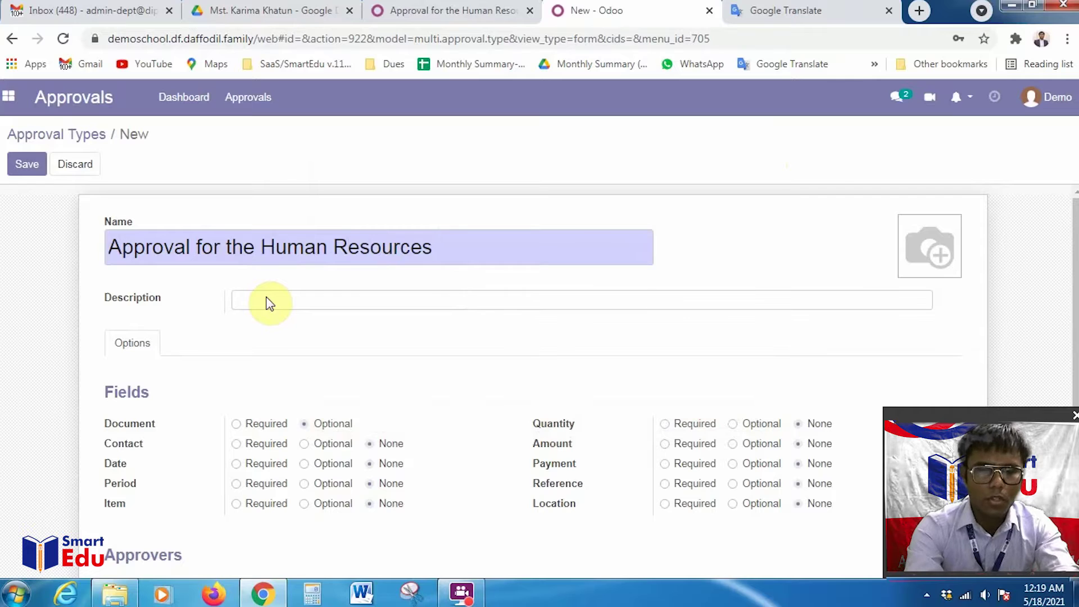
pyautogui.write('/')
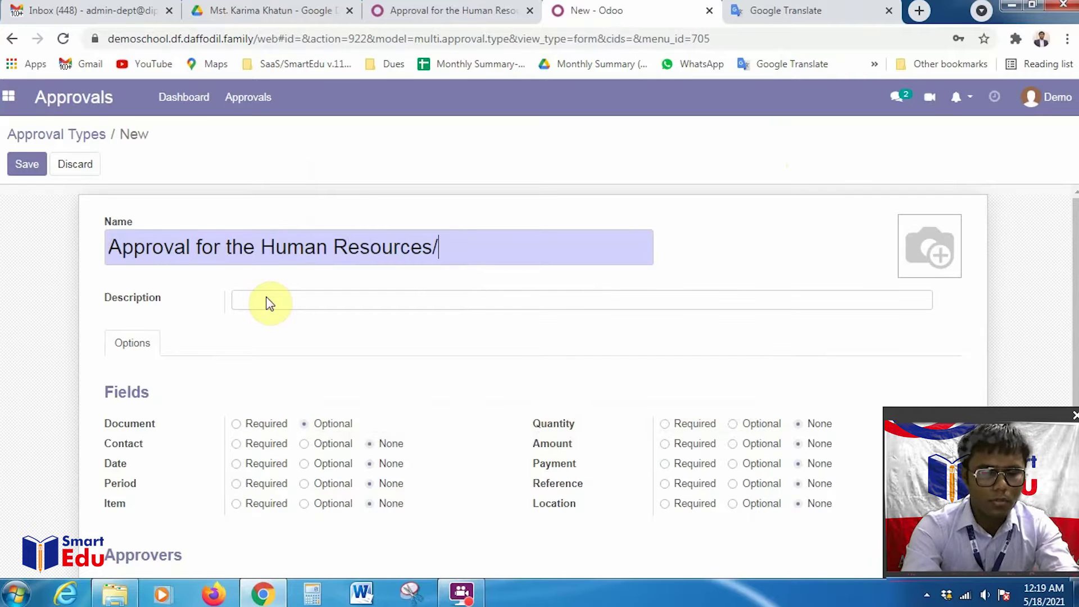
pyautogui.write('Man')
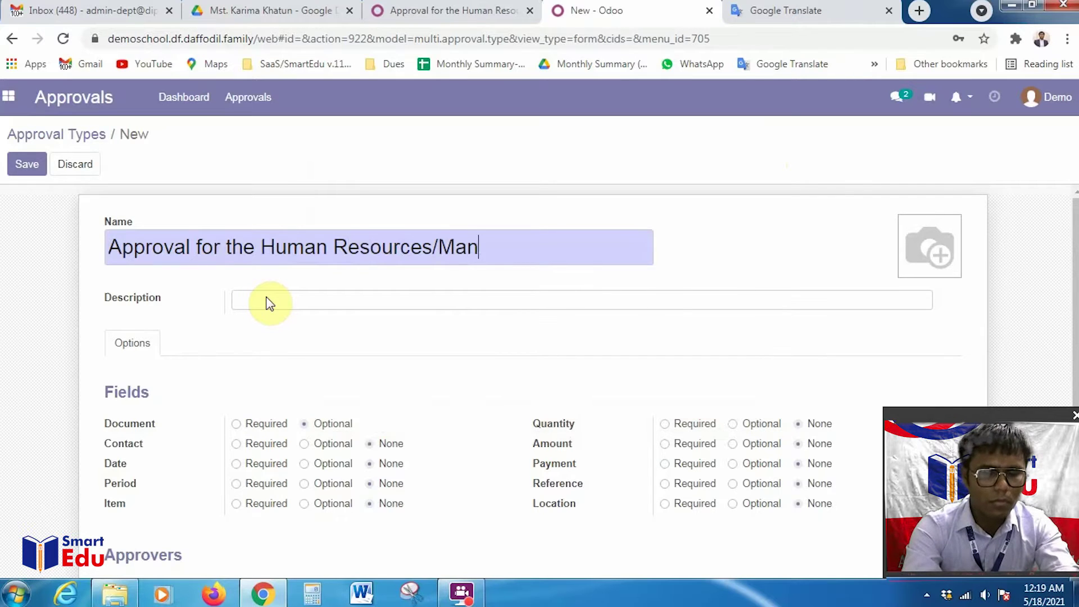
pyautogui.write('power')
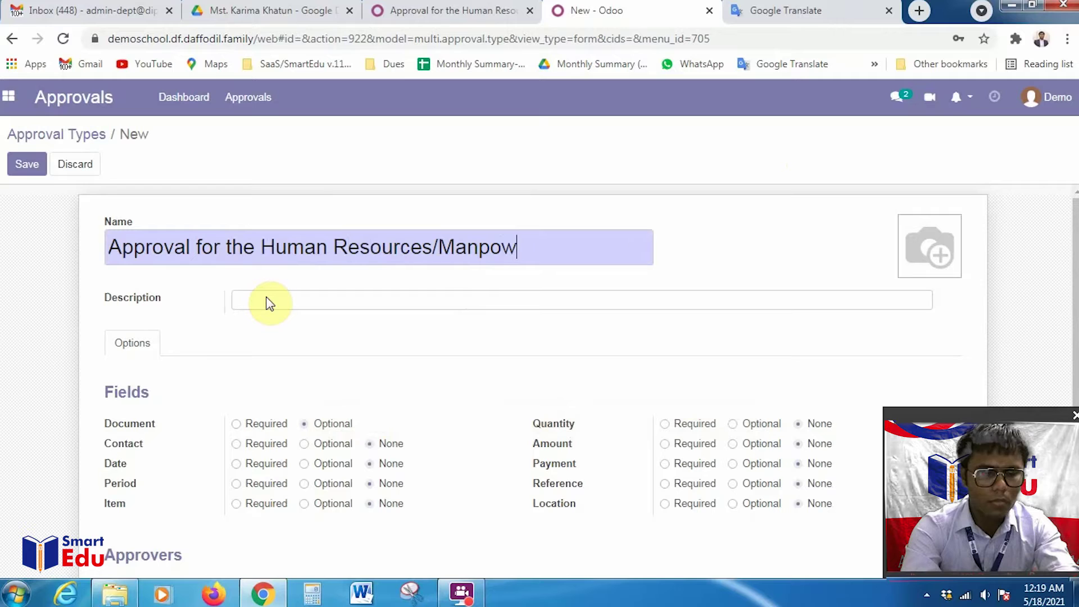
pyautogui.write('ec')
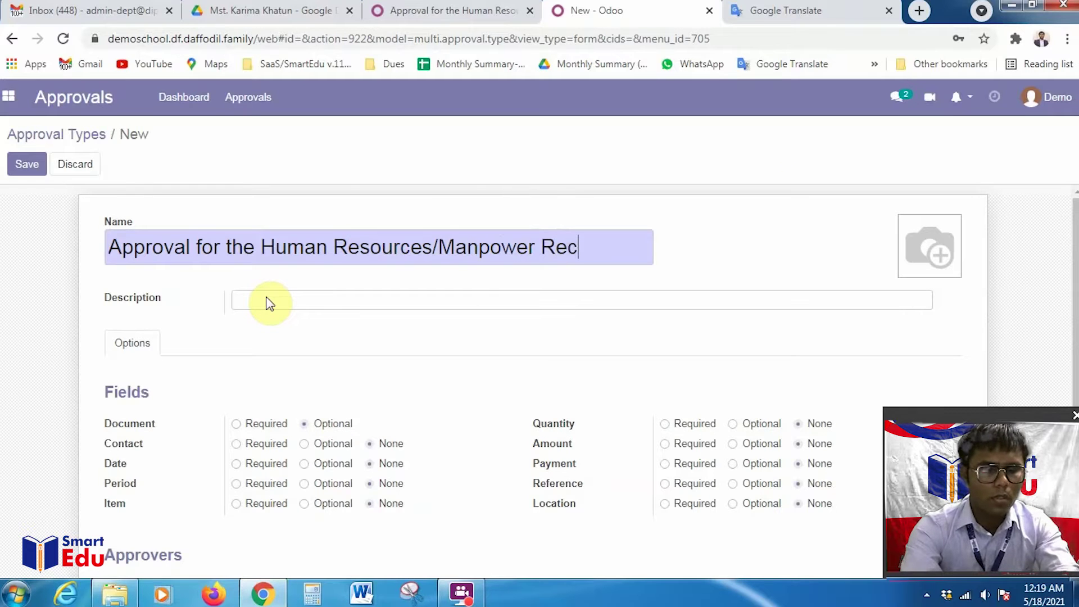
pyautogui.write('ruitment.')
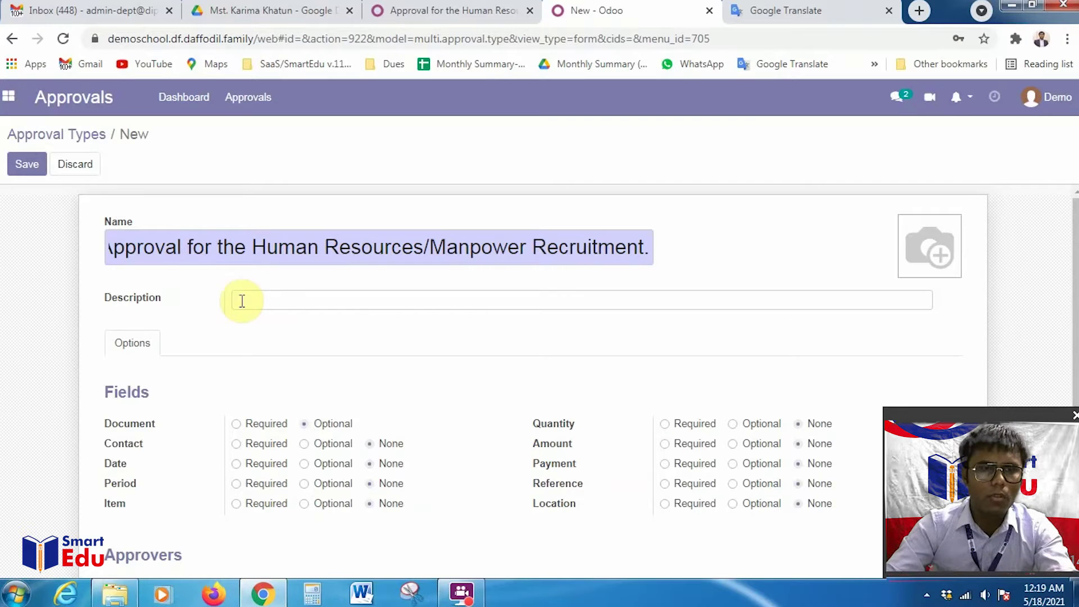
# Enter the description "This approval types has been using for completing the whole recruitment process.".
pyautogui.click(285, 298)
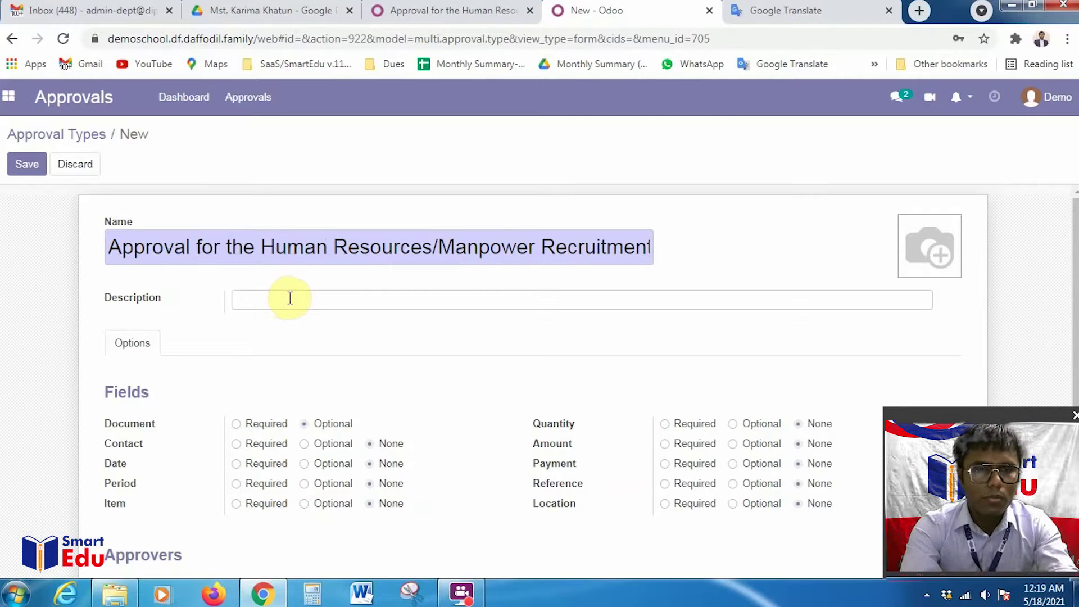
pyautogui.write('This')
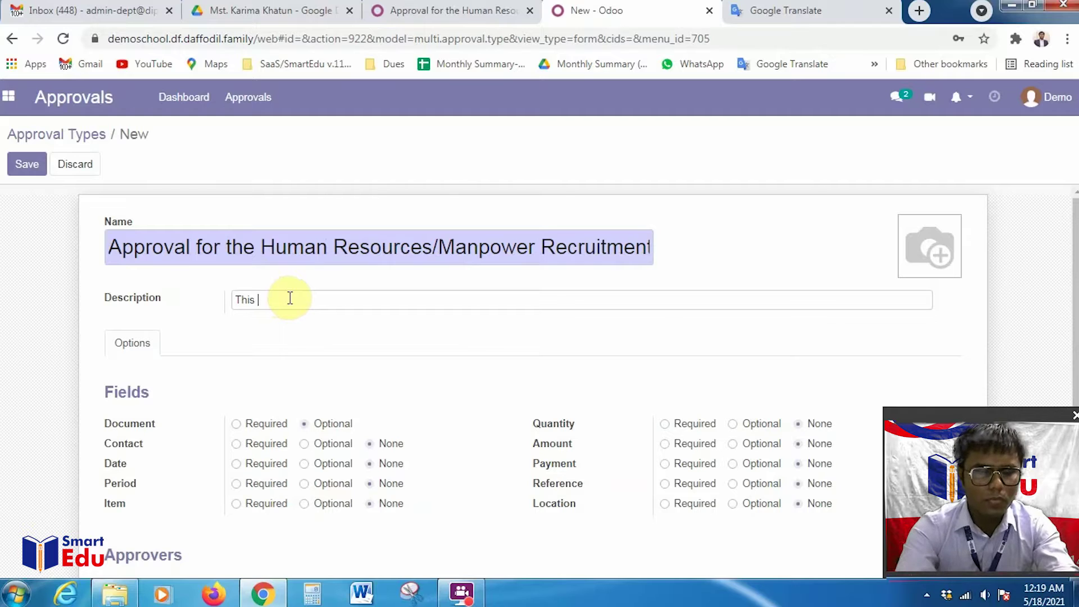
pyautogui.write(' appro')
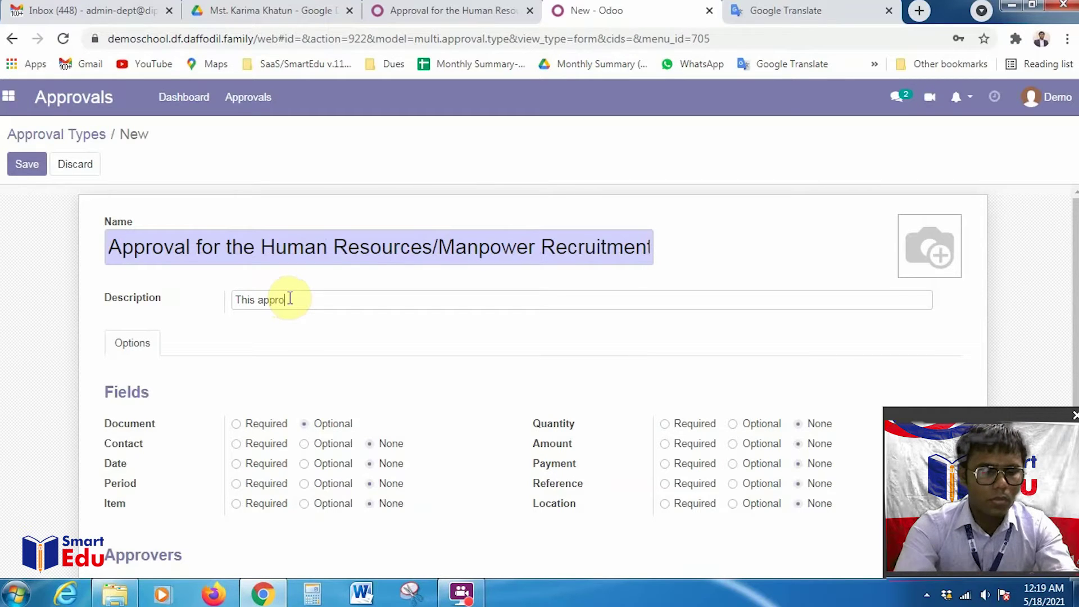
pyautogui.write('val types has been')
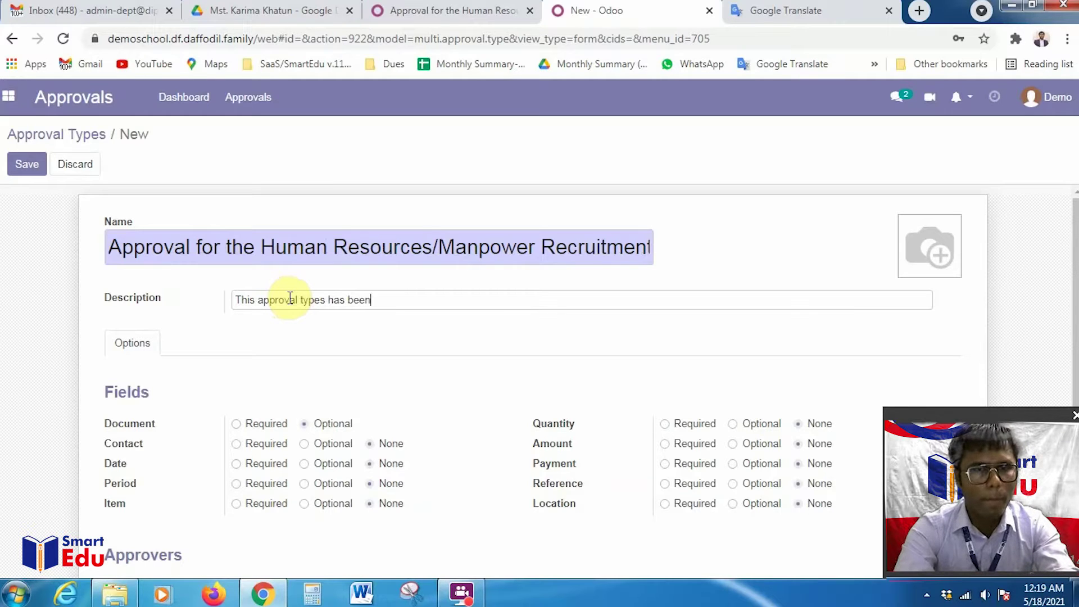
pyautogui.write(' usi')
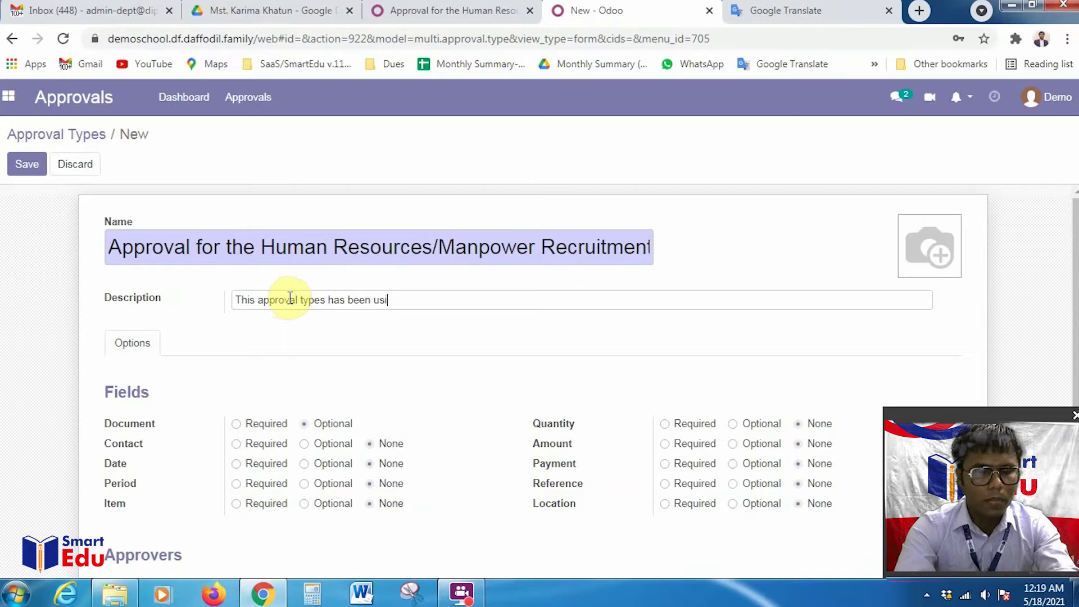
pyautogui.write('ng for ')
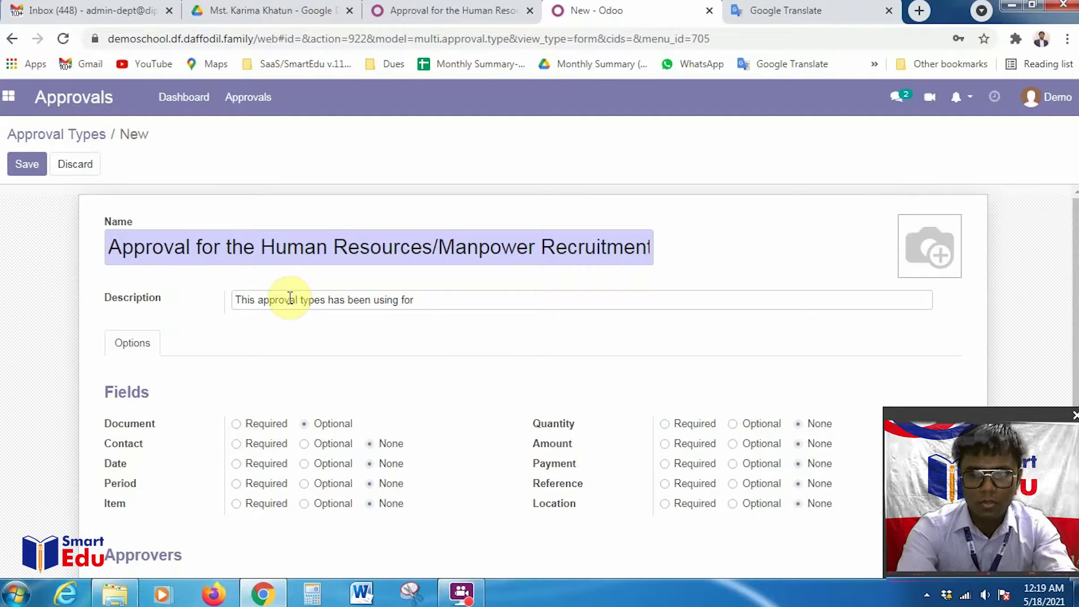
pyautogui.write('completing the ')
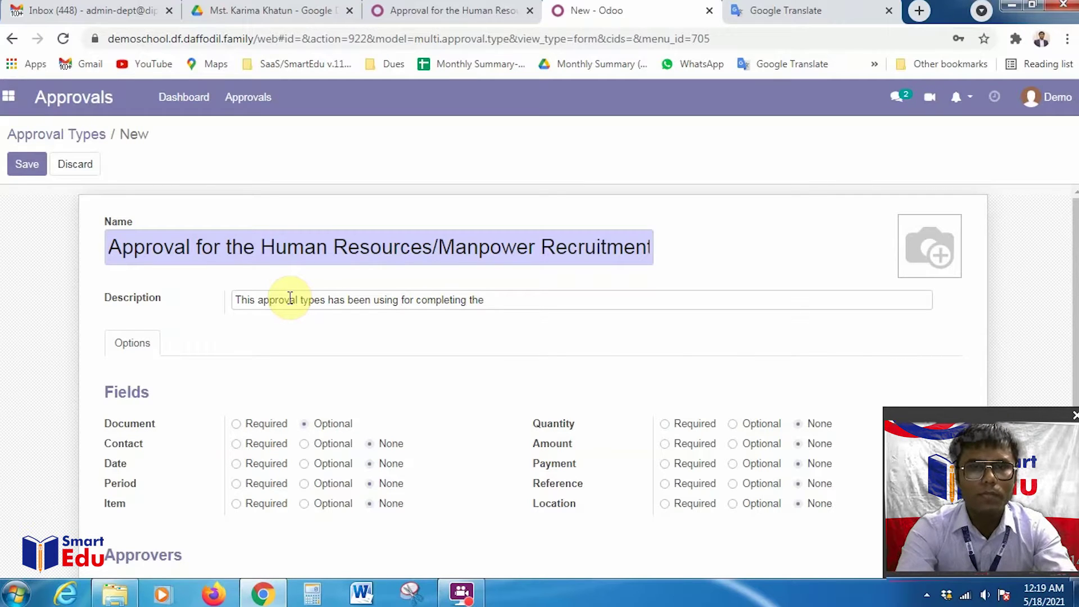
pyautogui.write('w')
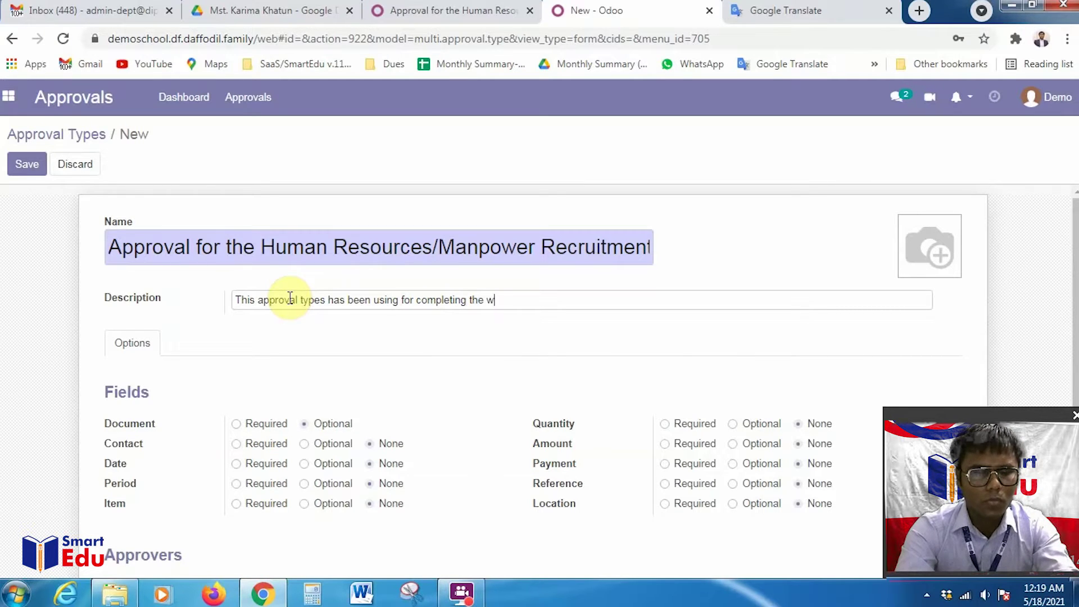
pyautogui.write('hole recruitment ')
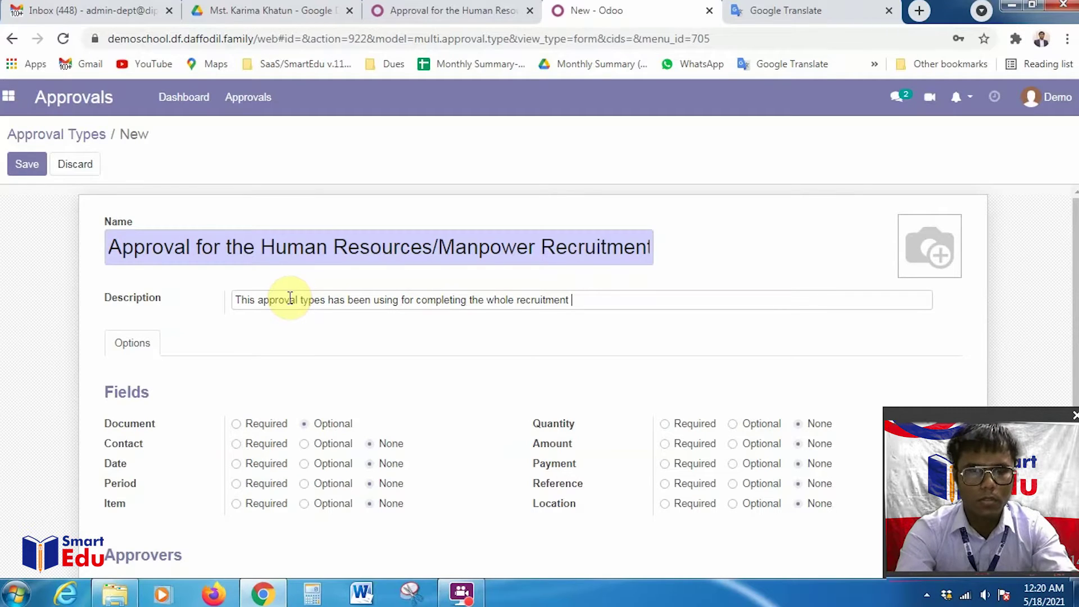
pyautogui.write('process')
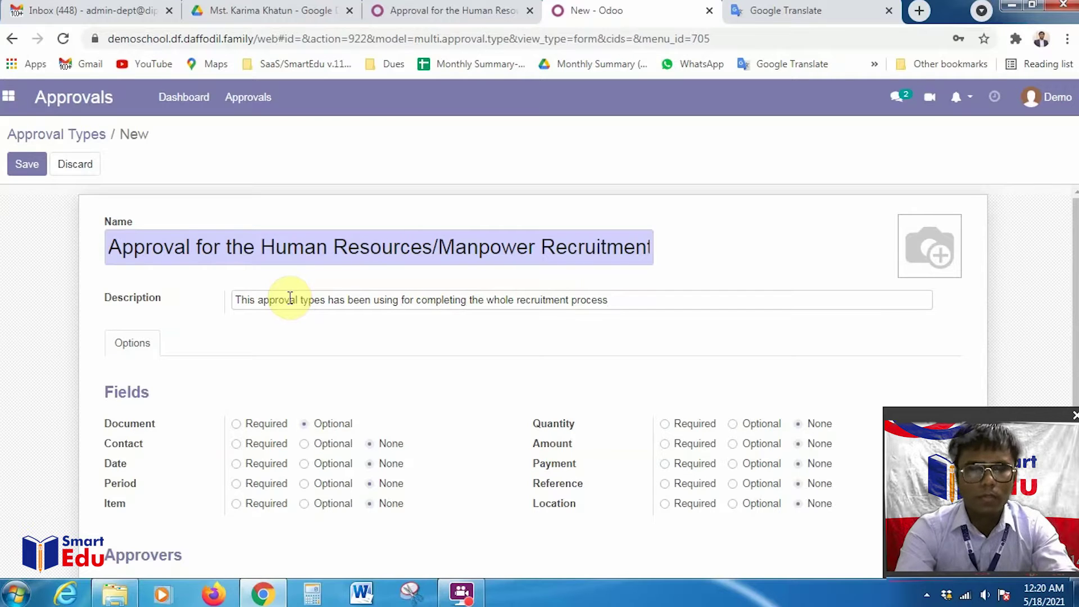
pyautogui.write('.')
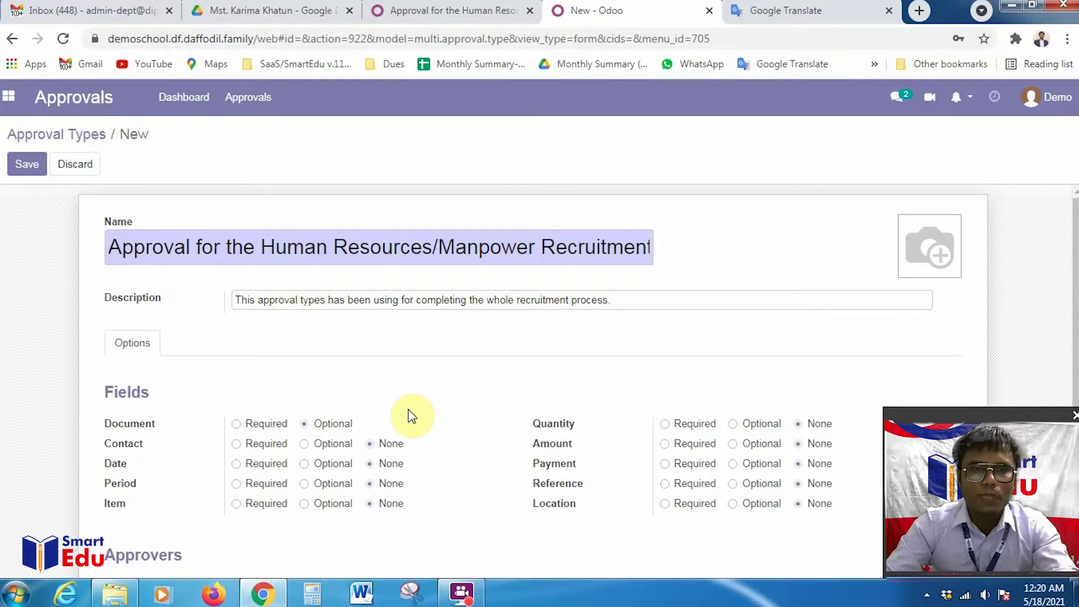
# Try the Required setting for the Document field and return it to Optional.
pyautogui.scroll(-3, 457, 380)
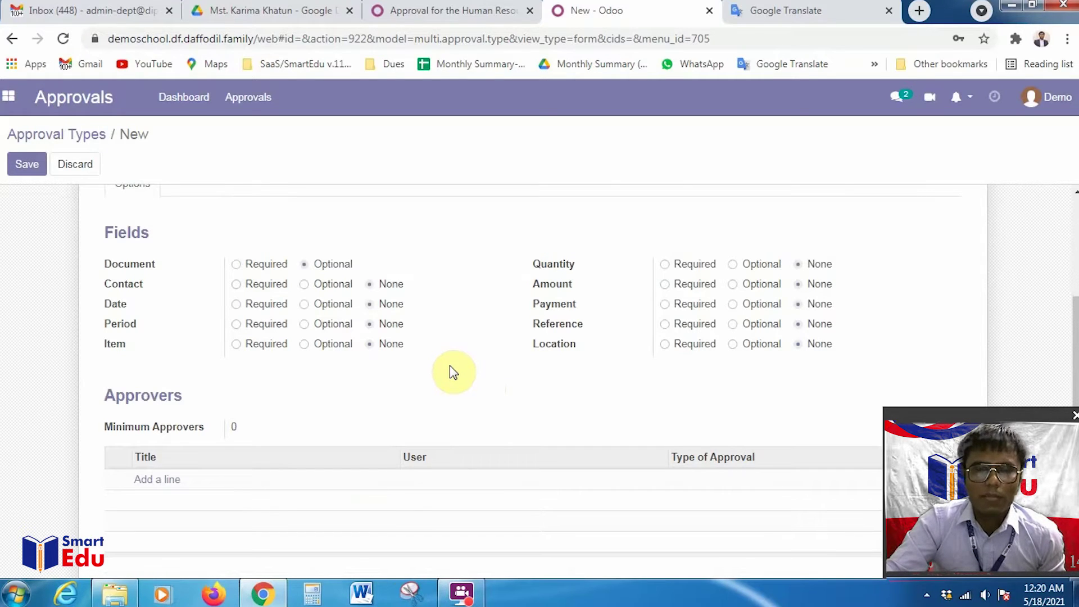
pyautogui.click(254, 264)
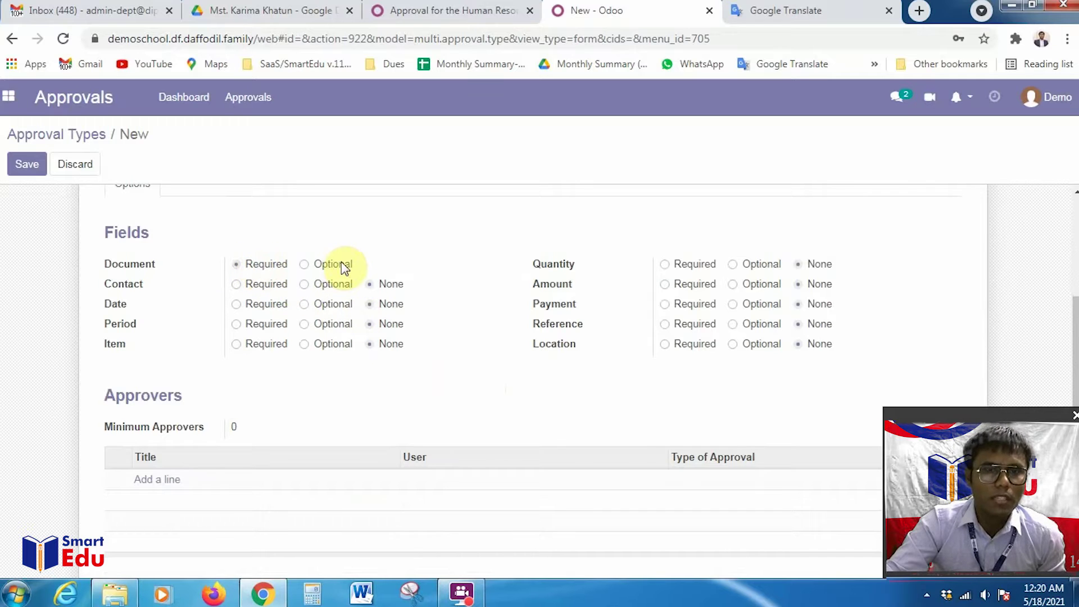
pyautogui.click(336, 263)
pyautogui.click(248, 267)
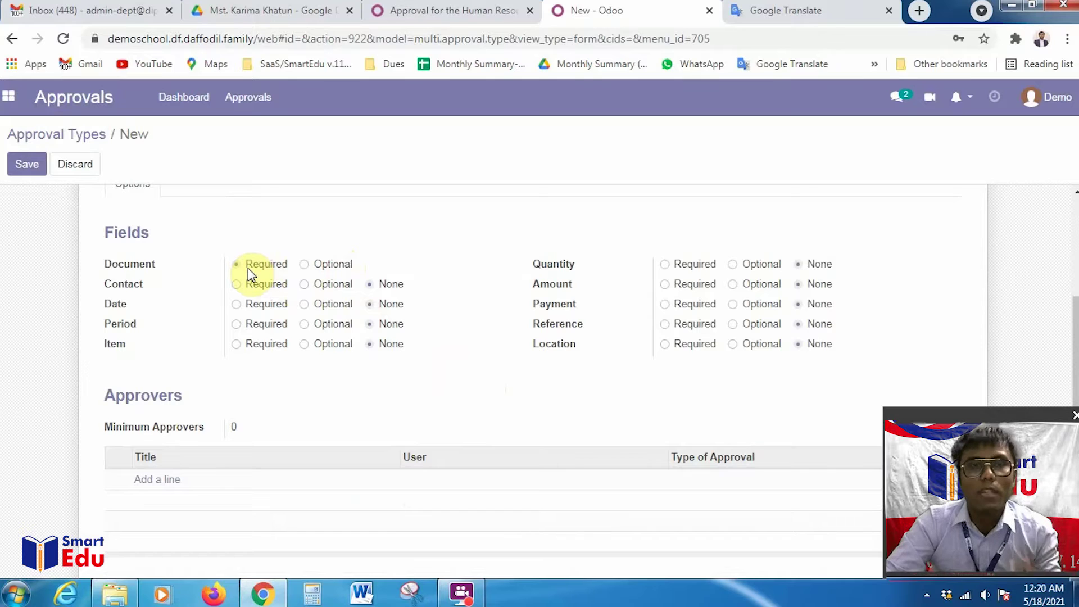
pyautogui.click(327, 266)
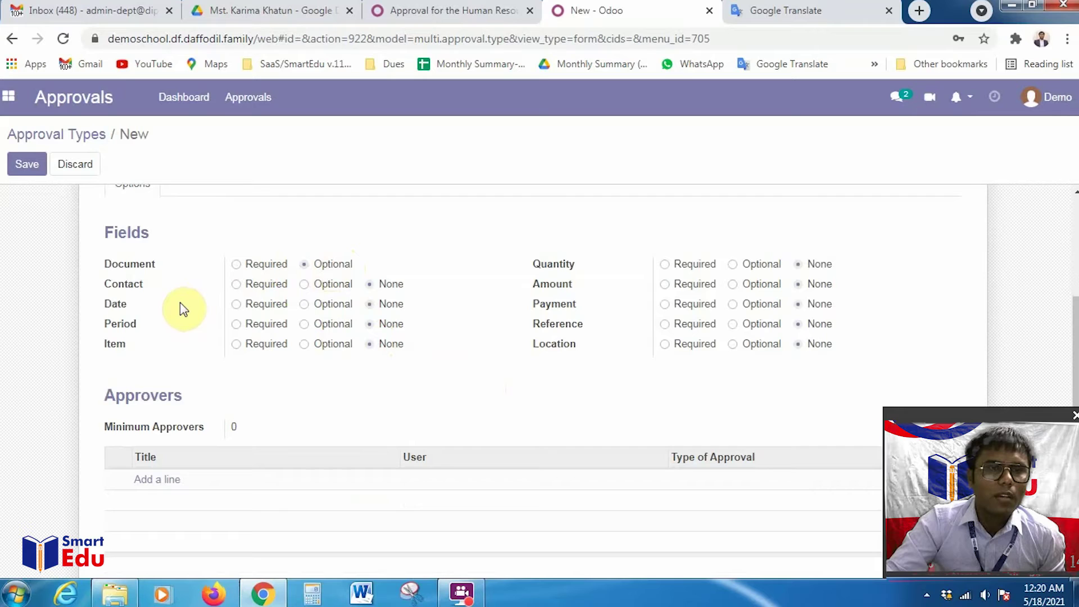
# Set the Contact, Date, Period and Item fields of the approval type to Optional.
pyautogui.click(314, 285)
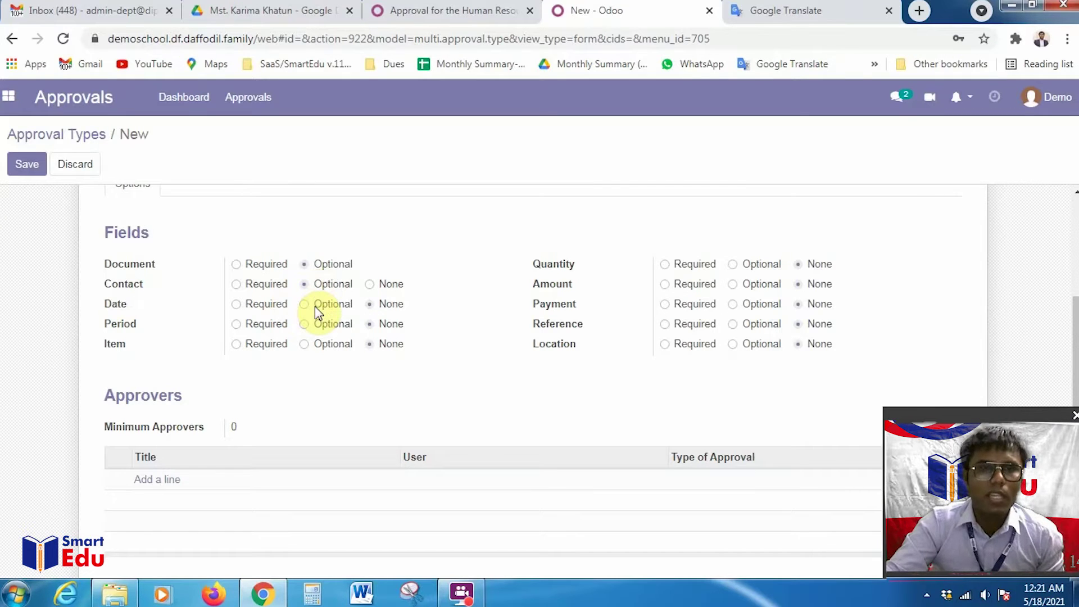
pyautogui.click(314, 306)
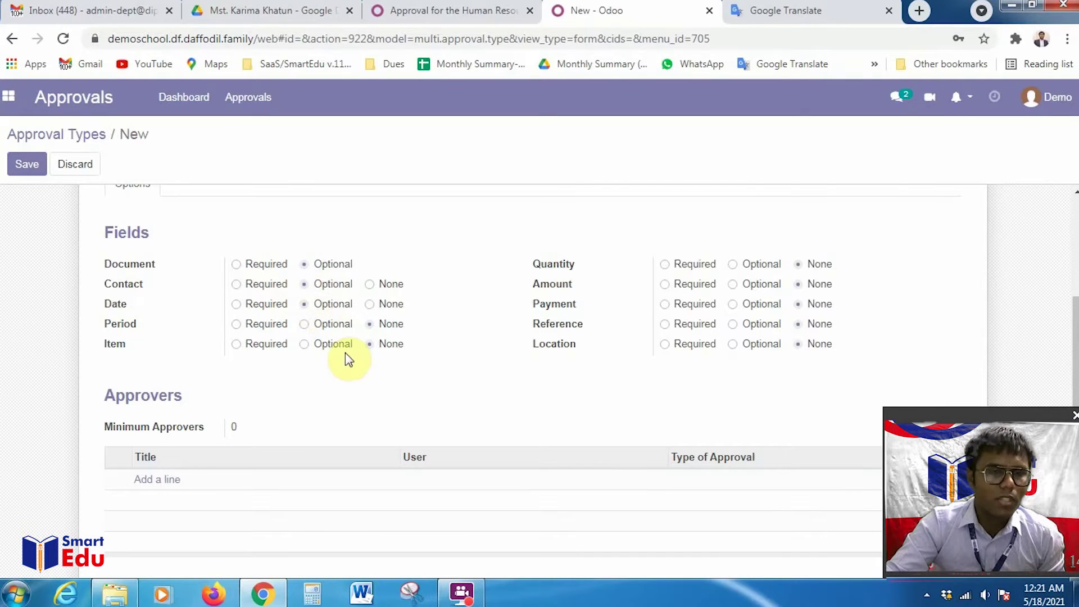
pyautogui.click(321, 325)
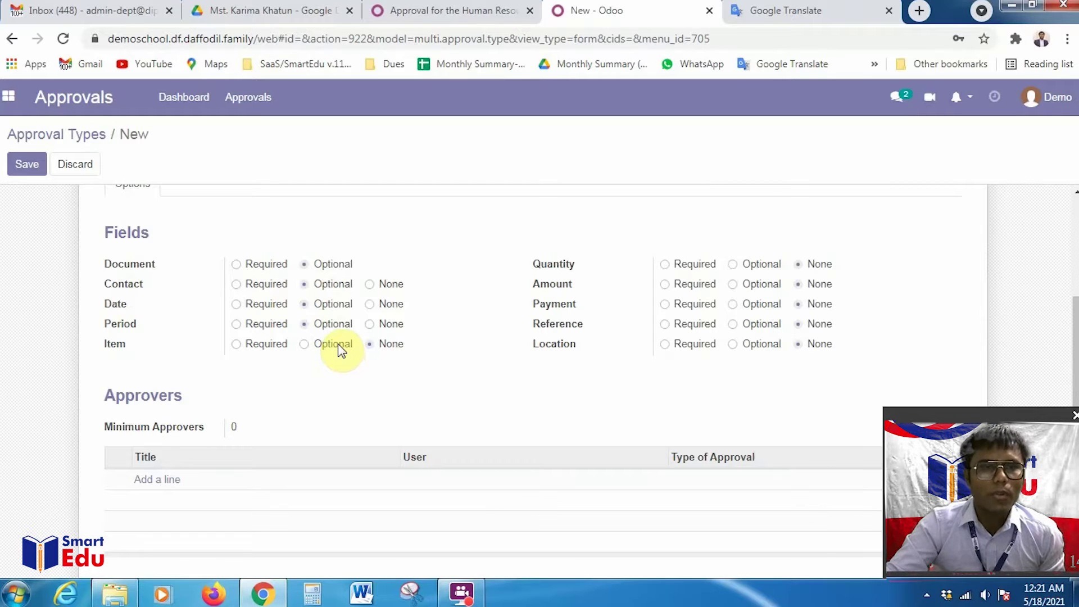
pyautogui.click(334, 344)
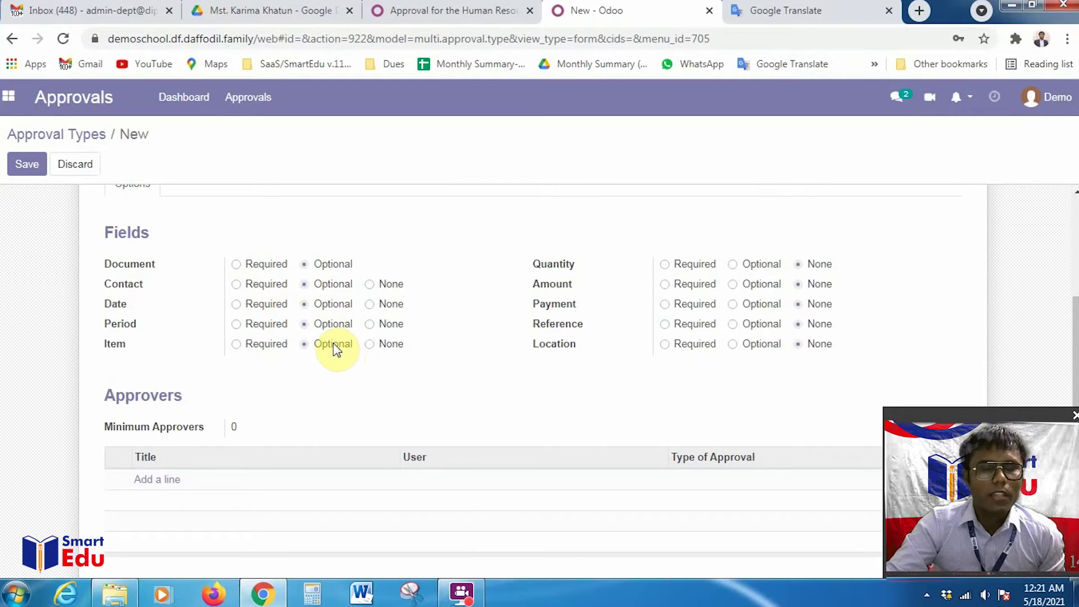
# Set the Quantity, Amount, Payment, Reference and Location fields of the approval type to Optional.
pyautogui.click(753, 263)
pyautogui.click(762, 284)
pyautogui.click(753, 303)
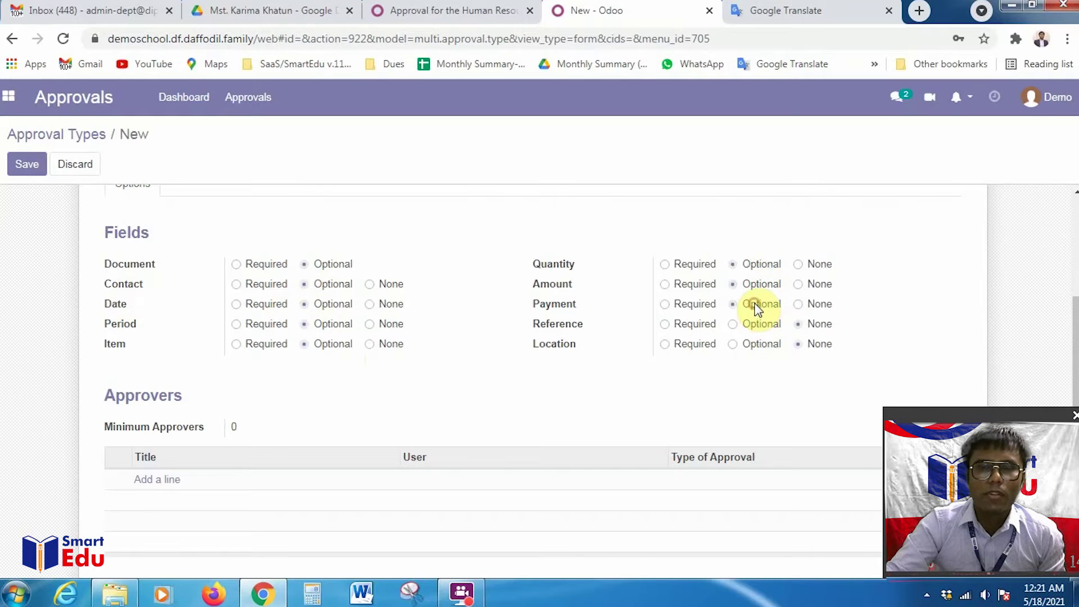
pyautogui.click(753, 328)
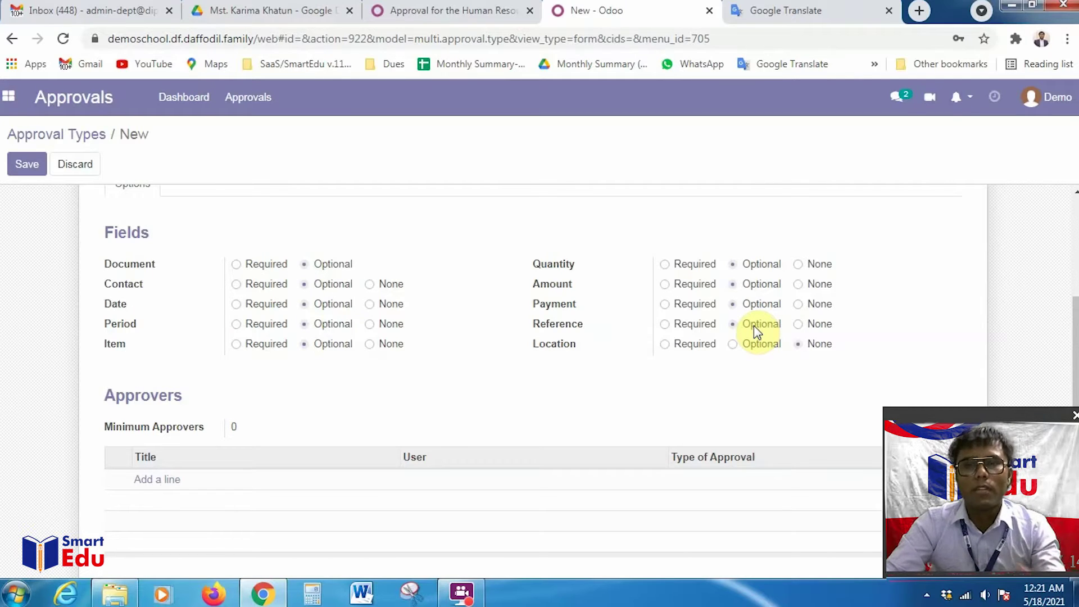
pyautogui.click(755, 343)
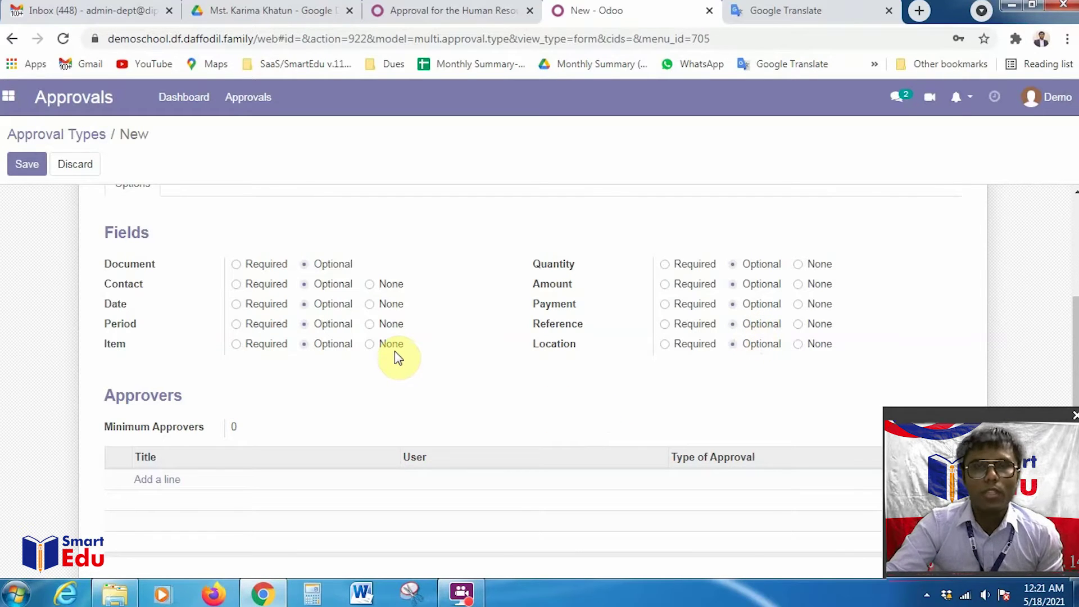
# Add an approver line titled "Need Approval" with the first listed Administrator as user and Required as the type of approval.
pyautogui.scroll(-1, 394, 350)
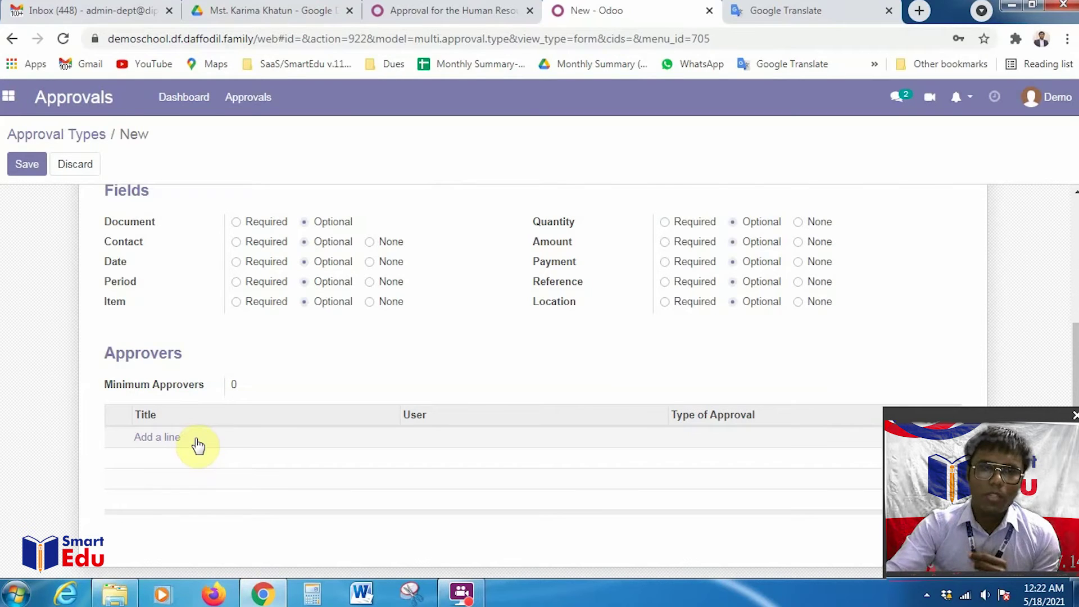
pyautogui.click(156, 444)
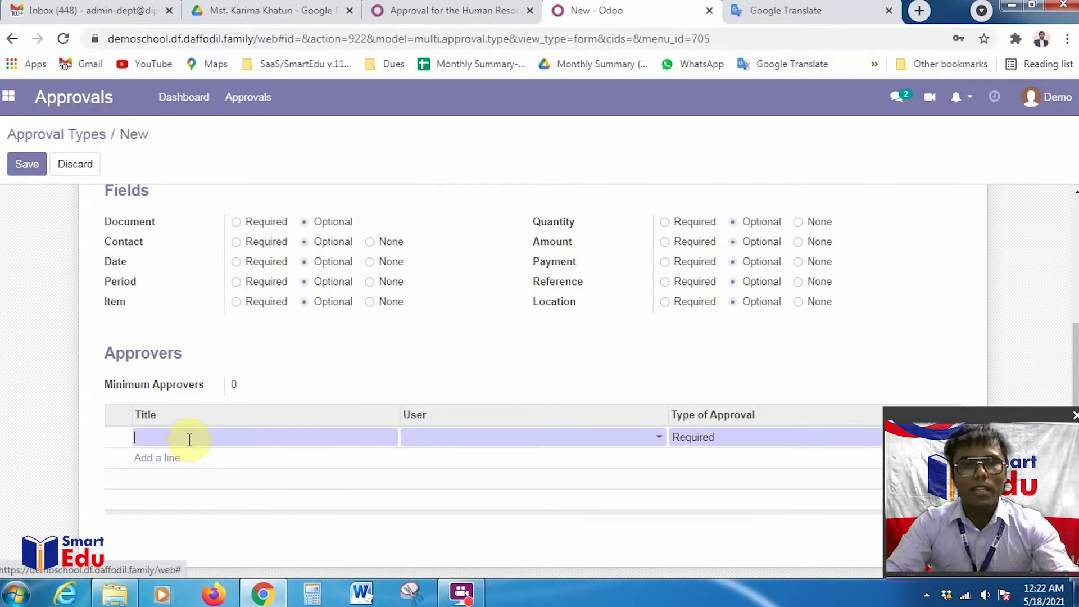
pyautogui.write('Need Approval')
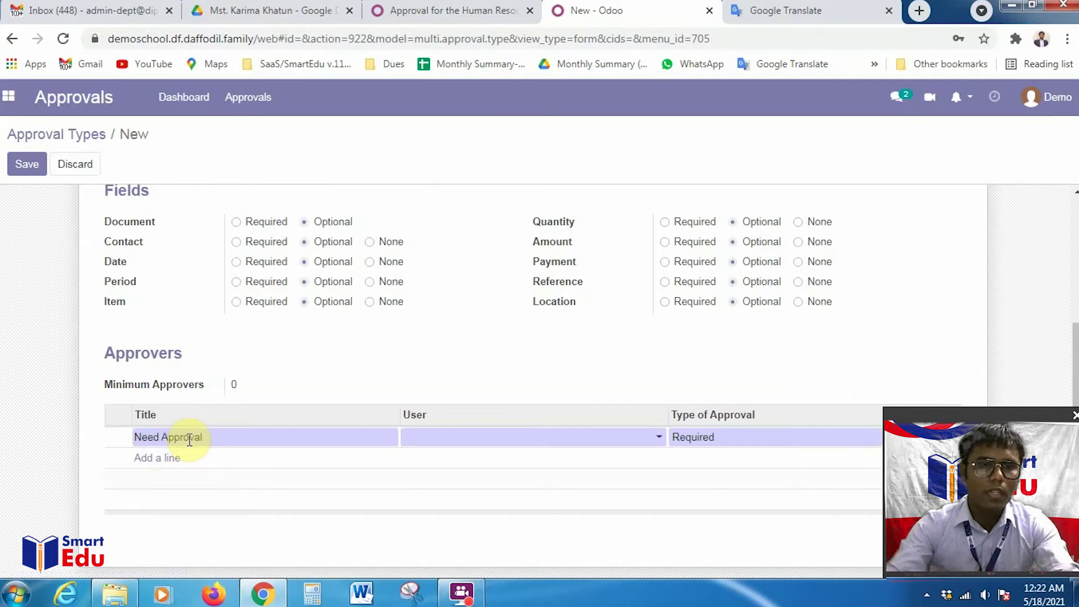
pyautogui.click(481, 441)
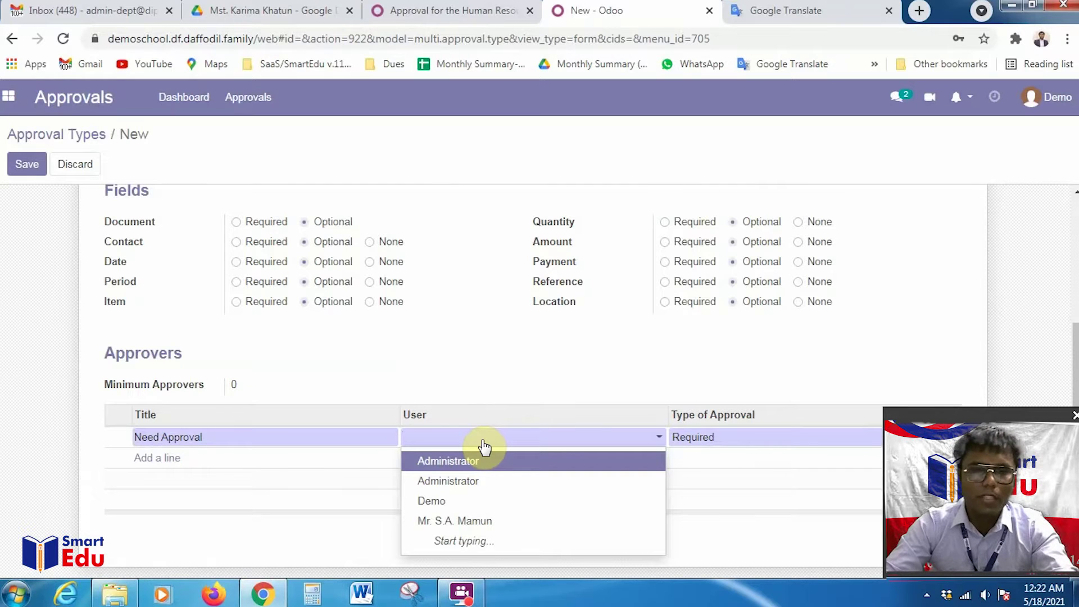
pyautogui.click(459, 461)
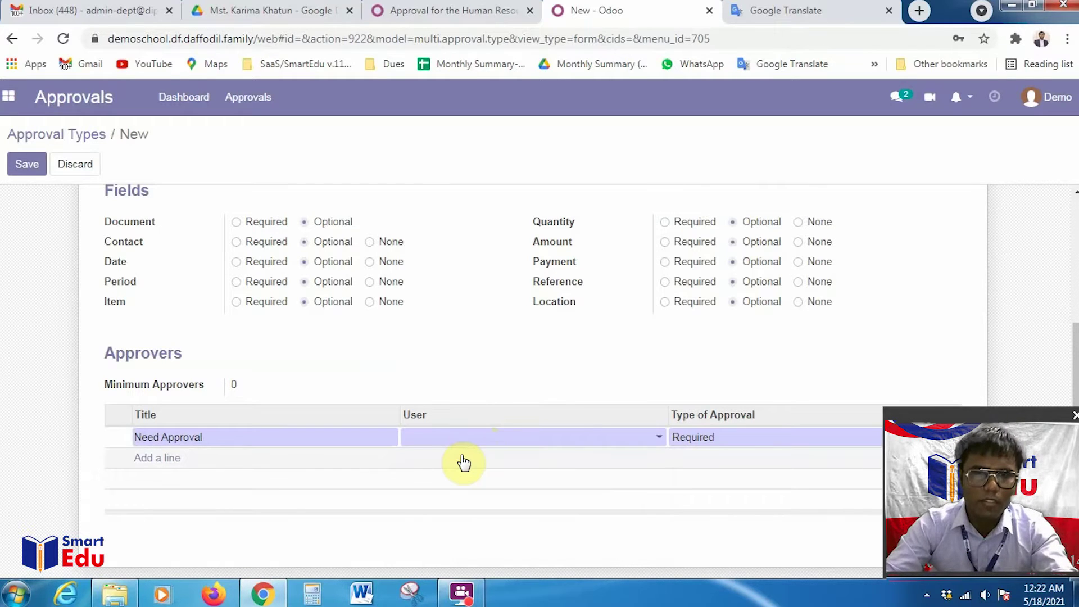
pyautogui.click(720, 439)
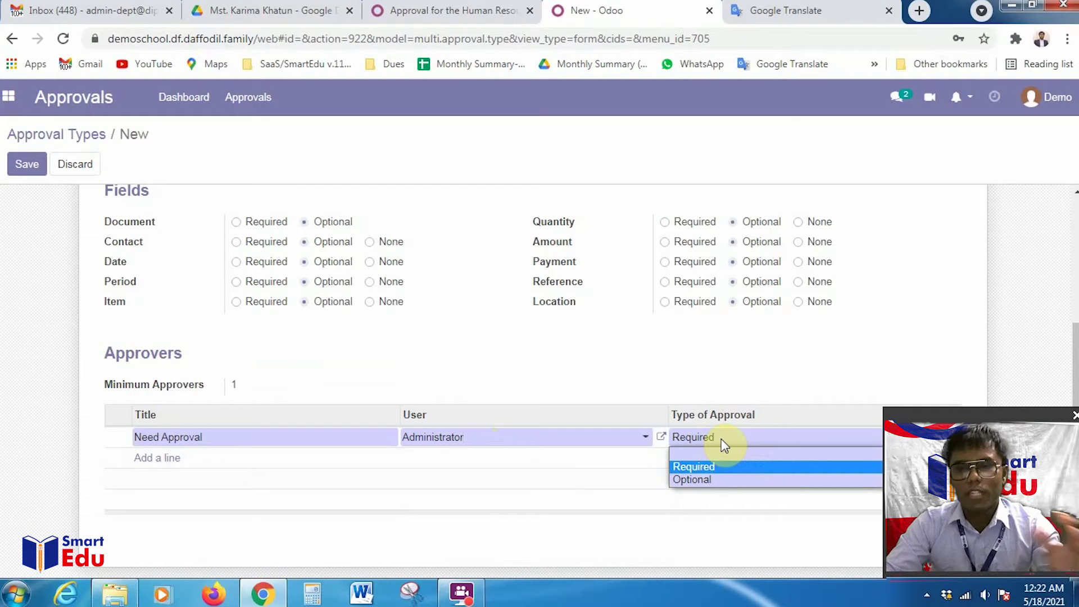
pyautogui.click(700, 467)
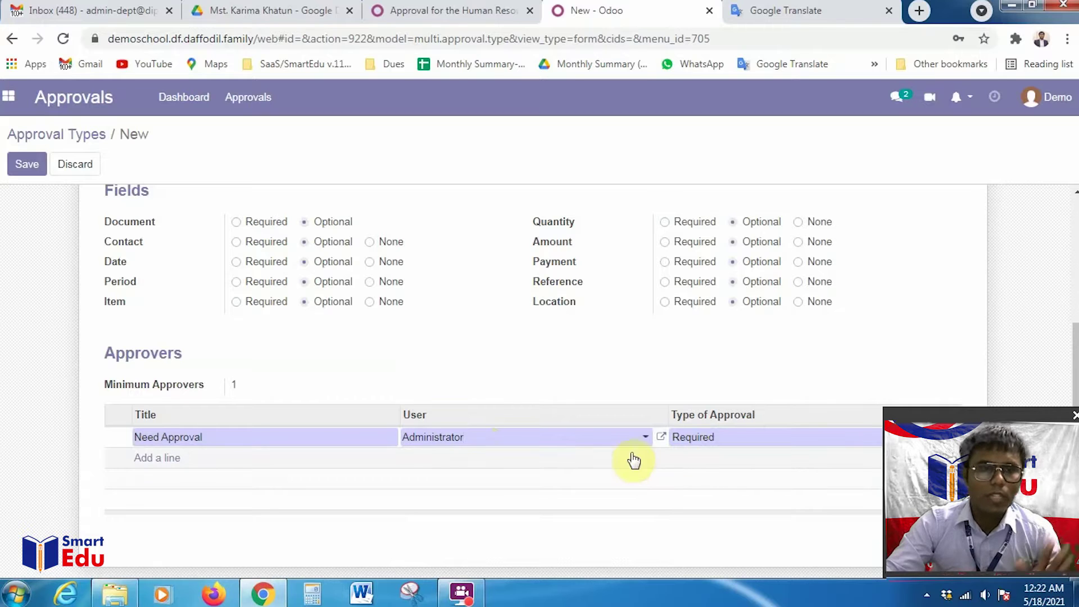
# Add a second approver line titled "Final Approval" and assign it to the staff member listed by personal name.
pyautogui.click(161, 460)
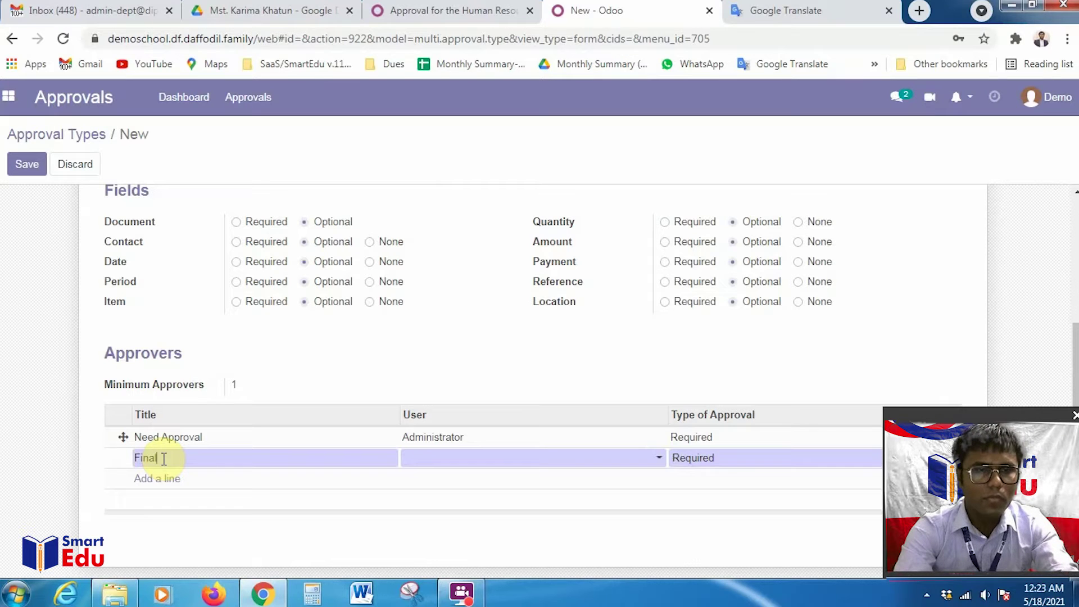
pyautogui.write('App')
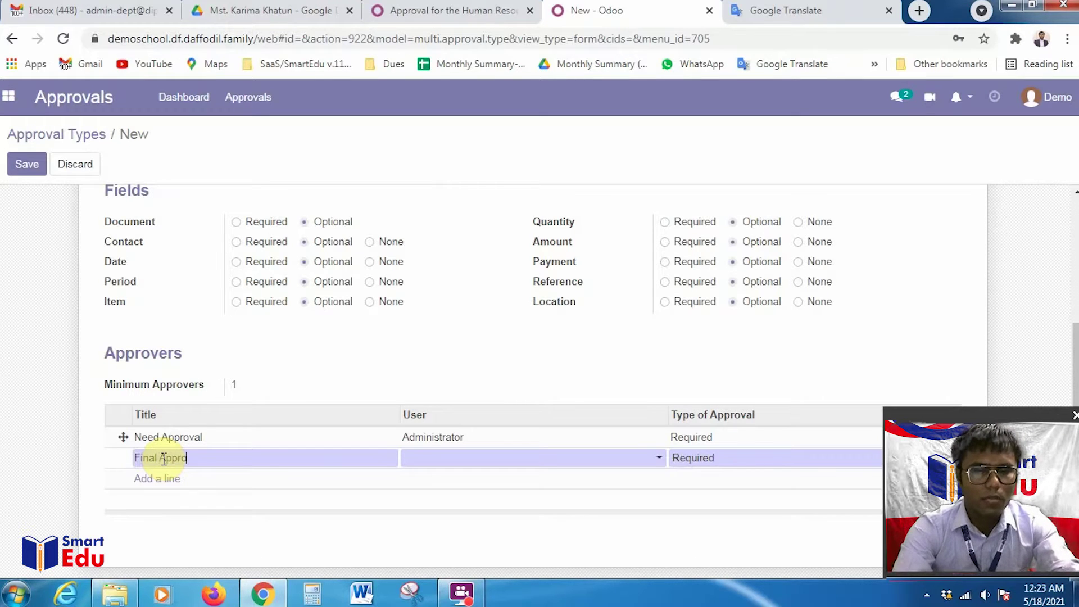
pyautogui.write('roval')
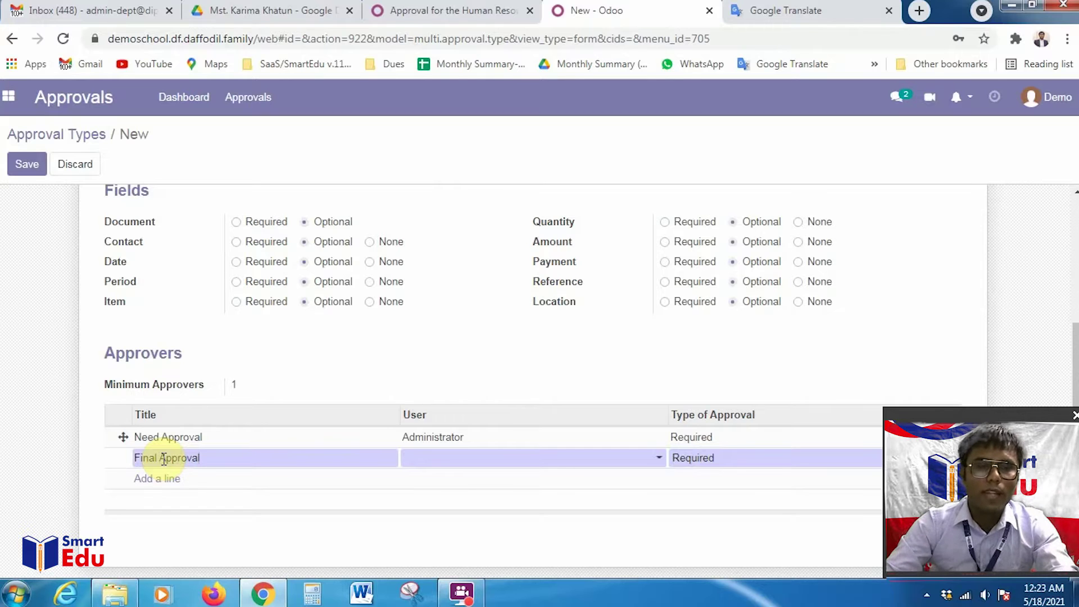
pyautogui.click(511, 460)
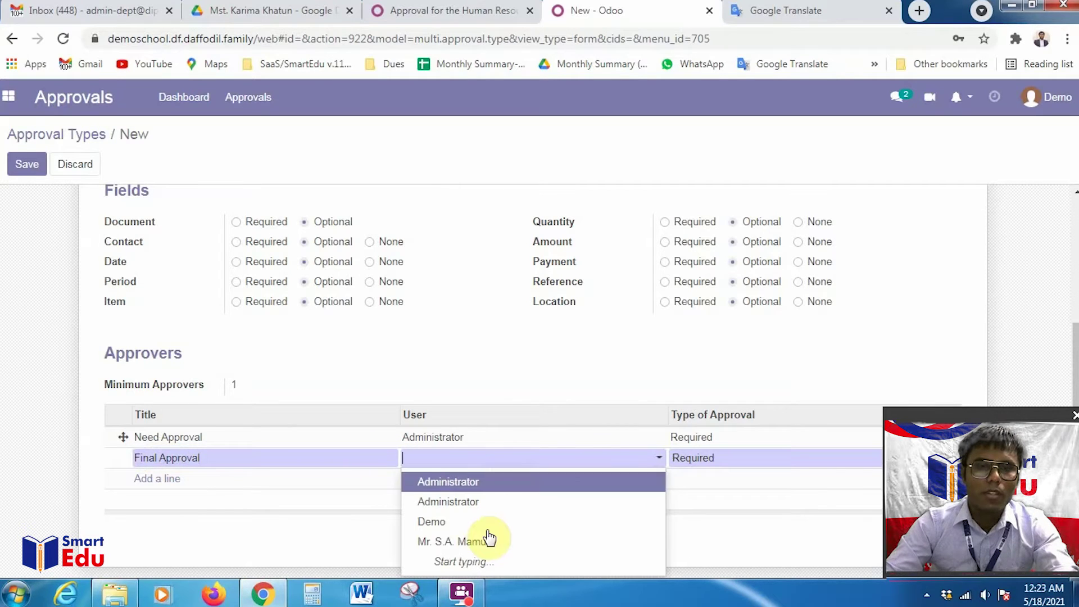
pyautogui.click(455, 543)
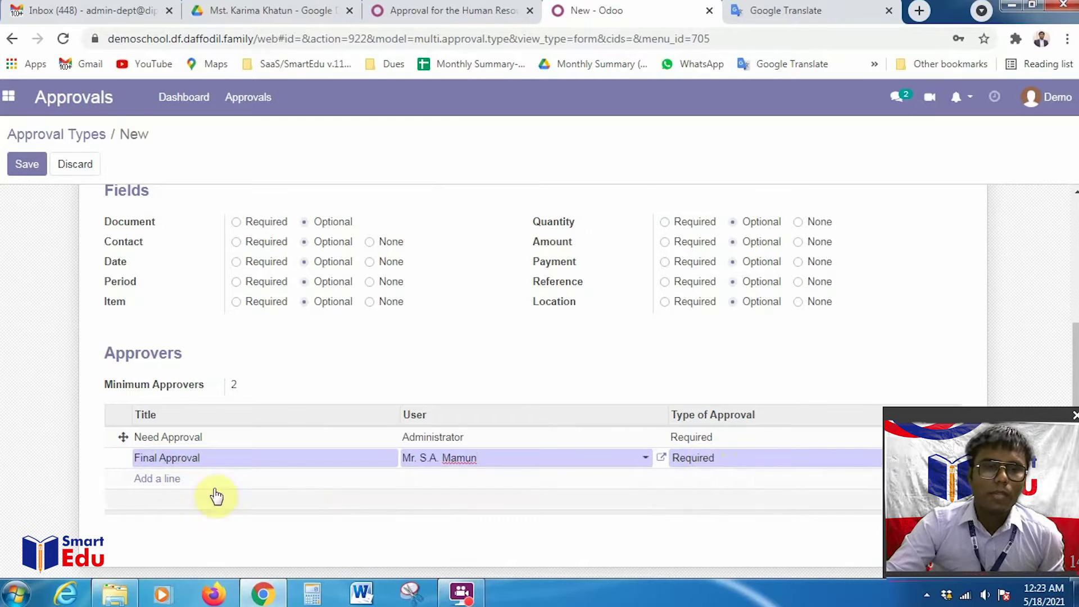
# Add a third approver line titled "Need Approval" with Demo as the user.
pyautogui.click(170, 482)
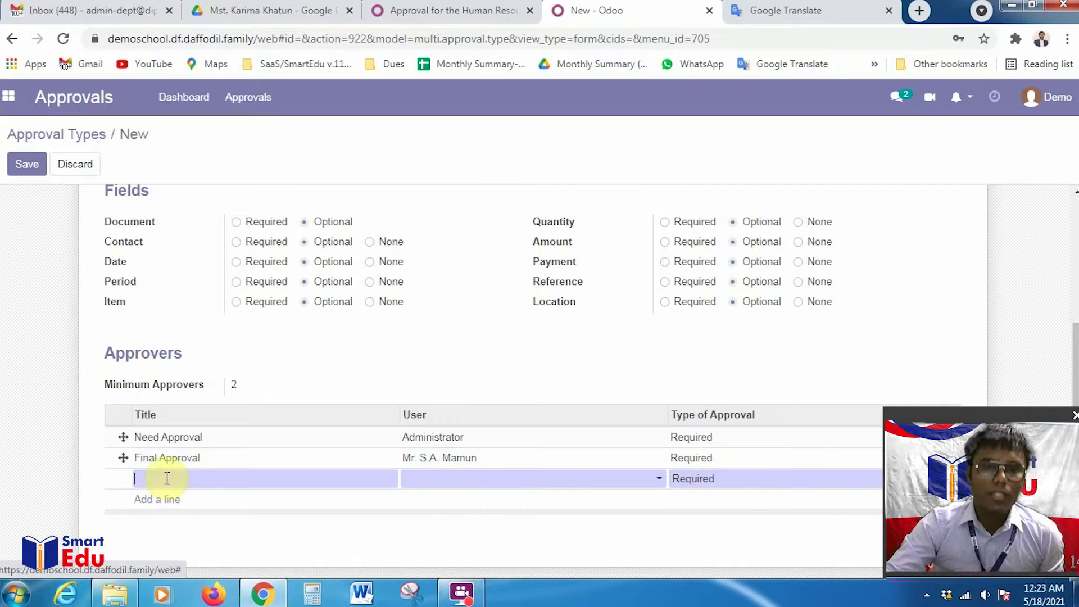
pyautogui.write('Need Approval')
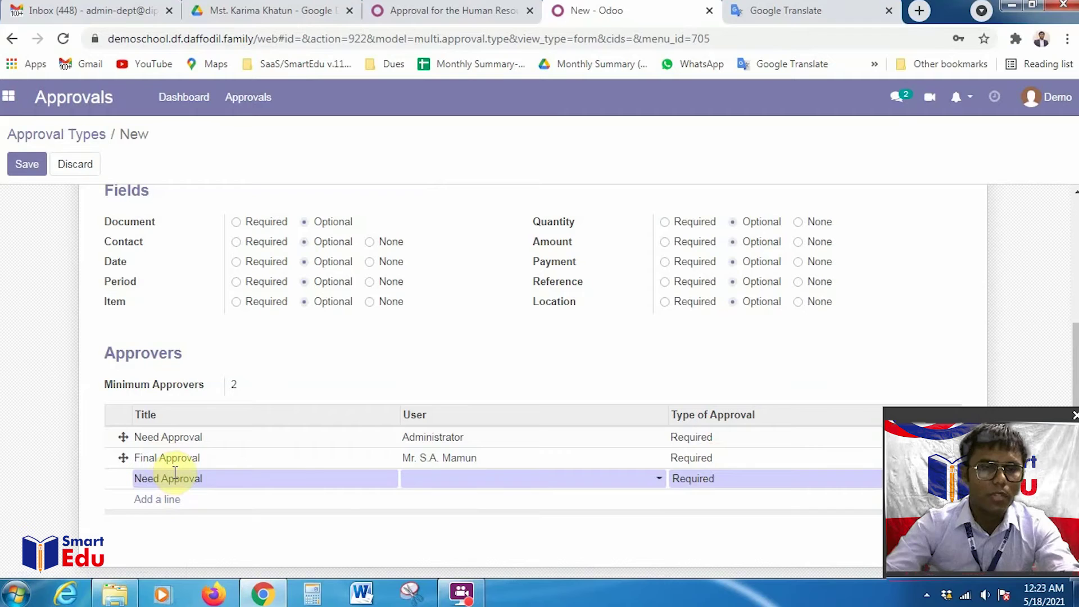
pyautogui.click(448, 483)
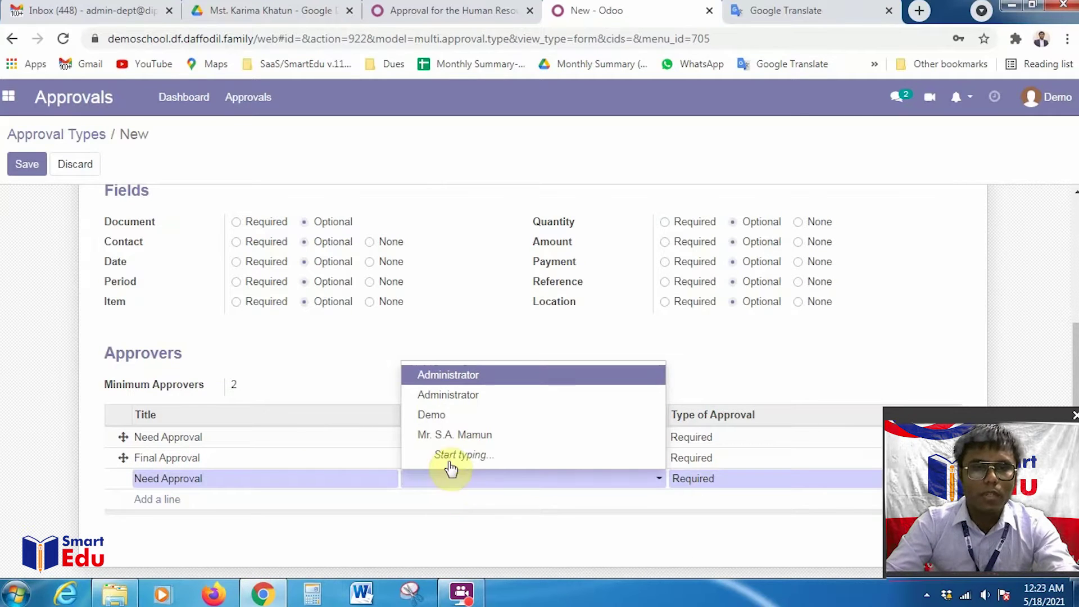
pyautogui.click(433, 415)
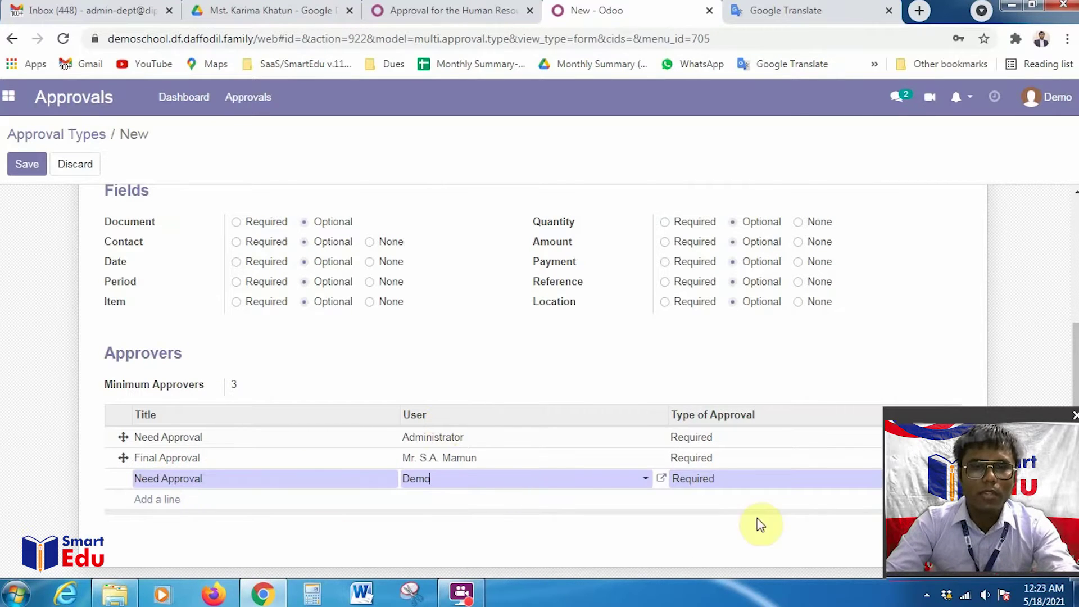
pyautogui.click(267, 392)
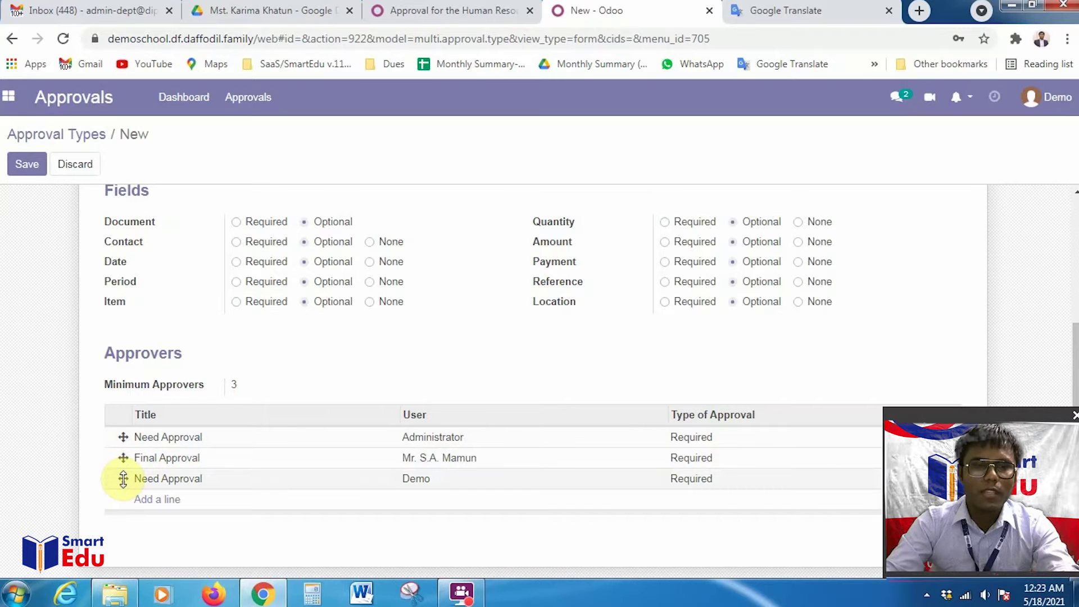
# Reorder the approvers so that Demo's "Need Approval" line comes before the "Final Approval" line.
pyautogui.moveTo(123, 478); pyautogui.dragTo(125, 456)
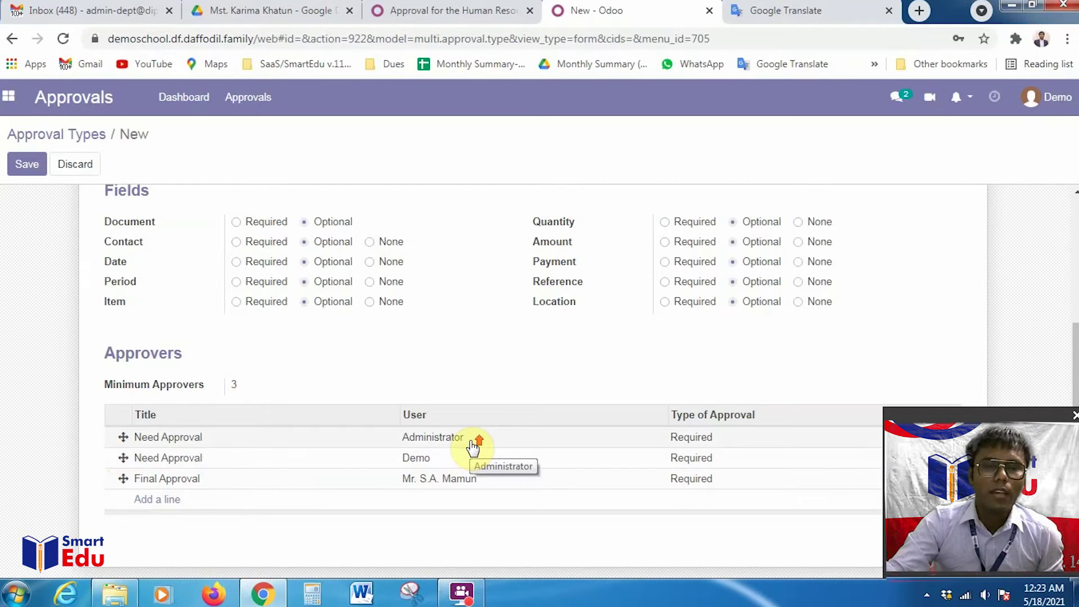
pyautogui.scroll(3, 471, 447)
pyautogui.scroll(-3, 470, 448)
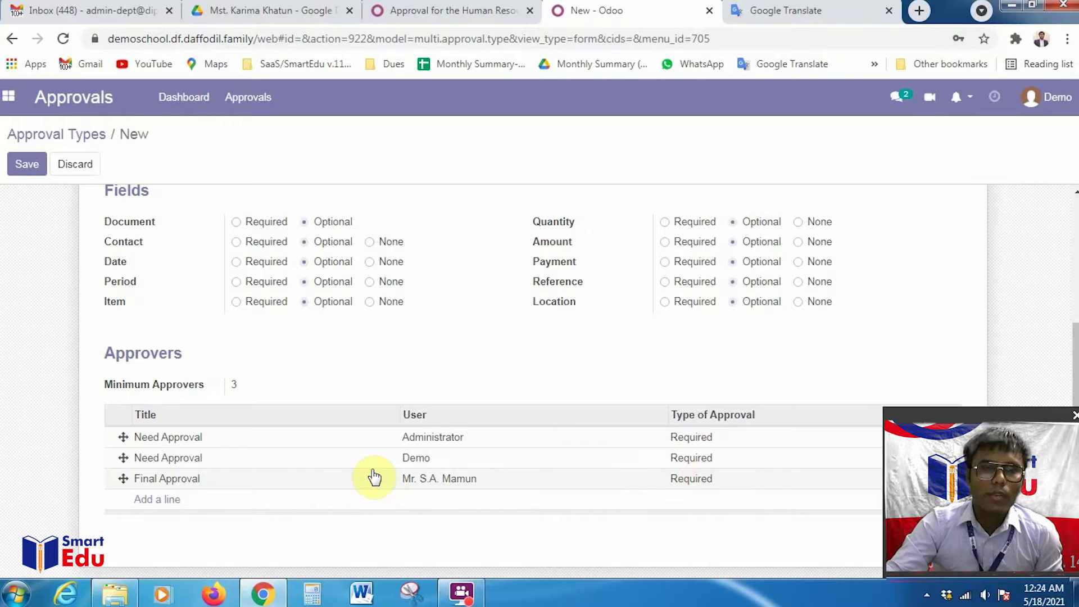
pyautogui.moveTo(121, 482)
pyautogui.mouseDown()
pyautogui.moveTo(116, 429)
pyautogui.moveTo(120, 488)
pyautogui.moveTo(125, 480)
pyautogui.mouseUp()
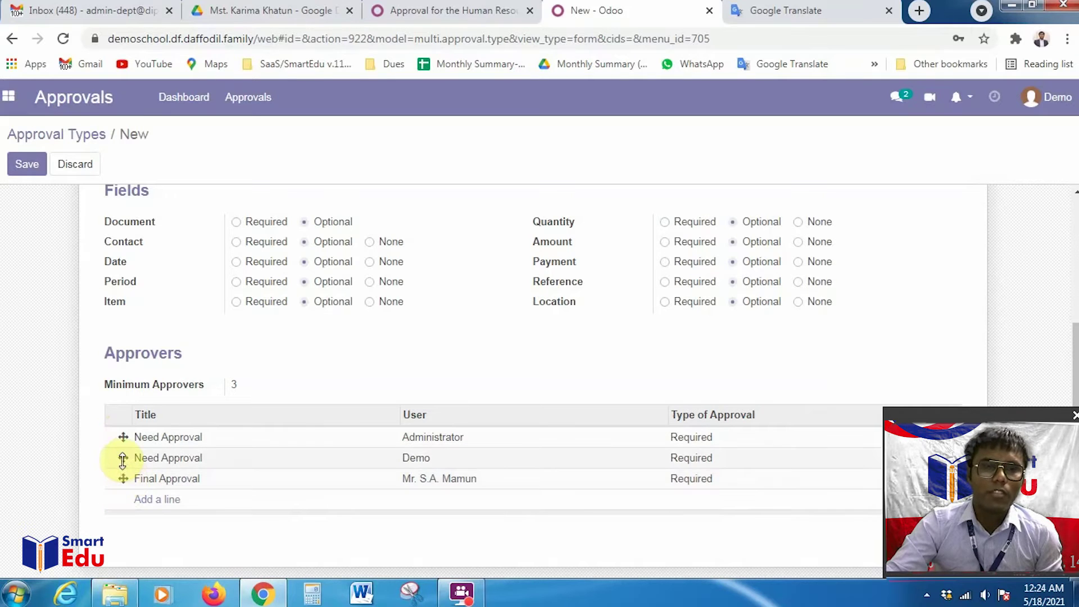
pyautogui.moveTo(121, 460)
pyautogui.mouseDown()
pyautogui.moveTo(120, 436)
pyautogui.moveTo(126, 461)
pyautogui.mouseUp()
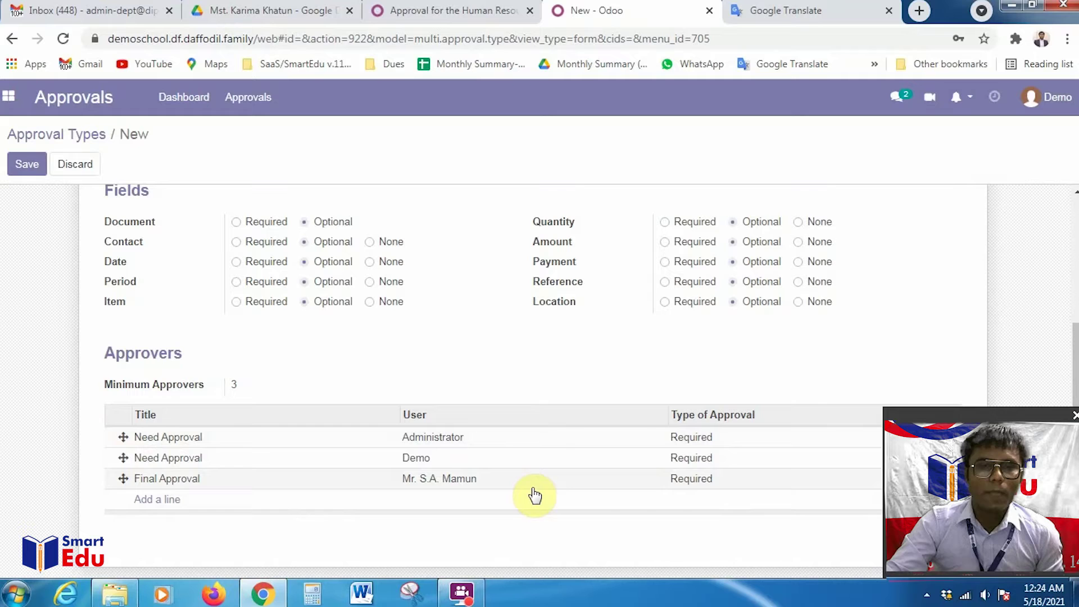
# Review the field options and approvers of the new approval type and save it.
pyautogui.scroll(3, 375, 469)
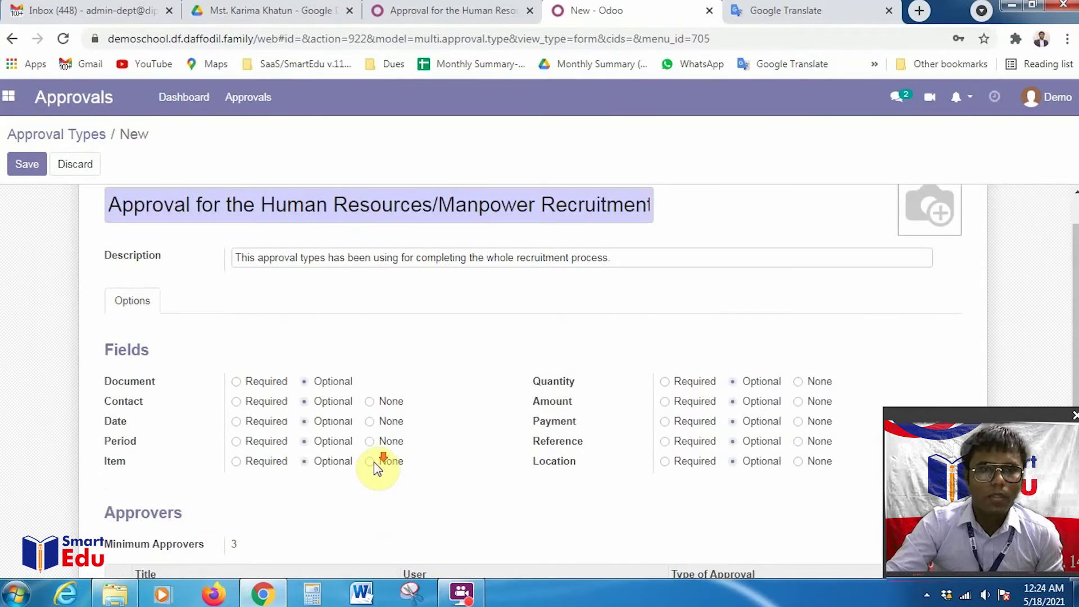
pyautogui.scroll(-3, 376, 466)
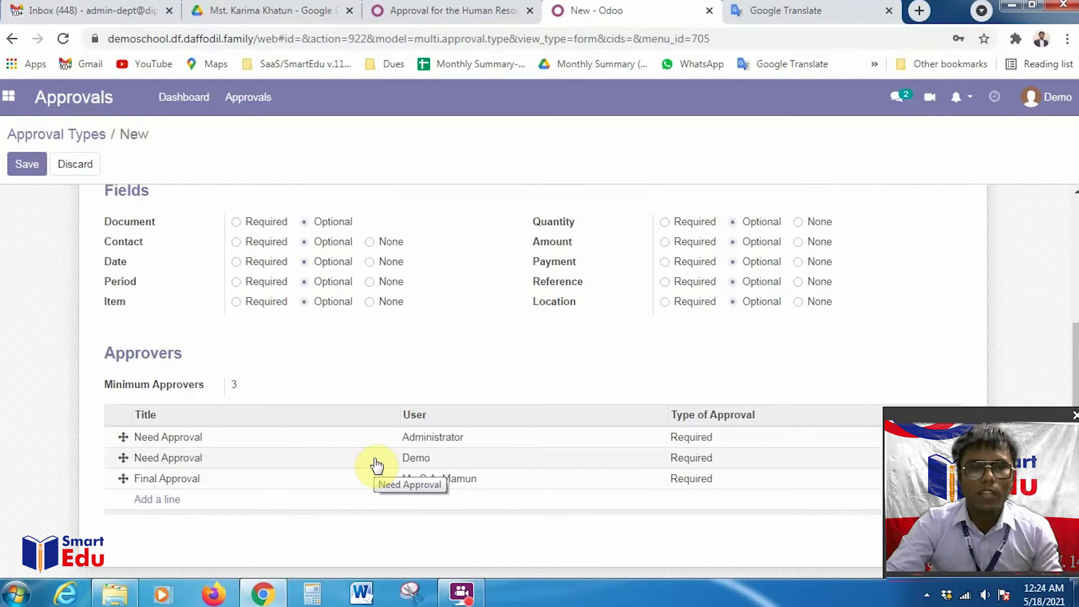
pyautogui.scroll(2, 377, 467)
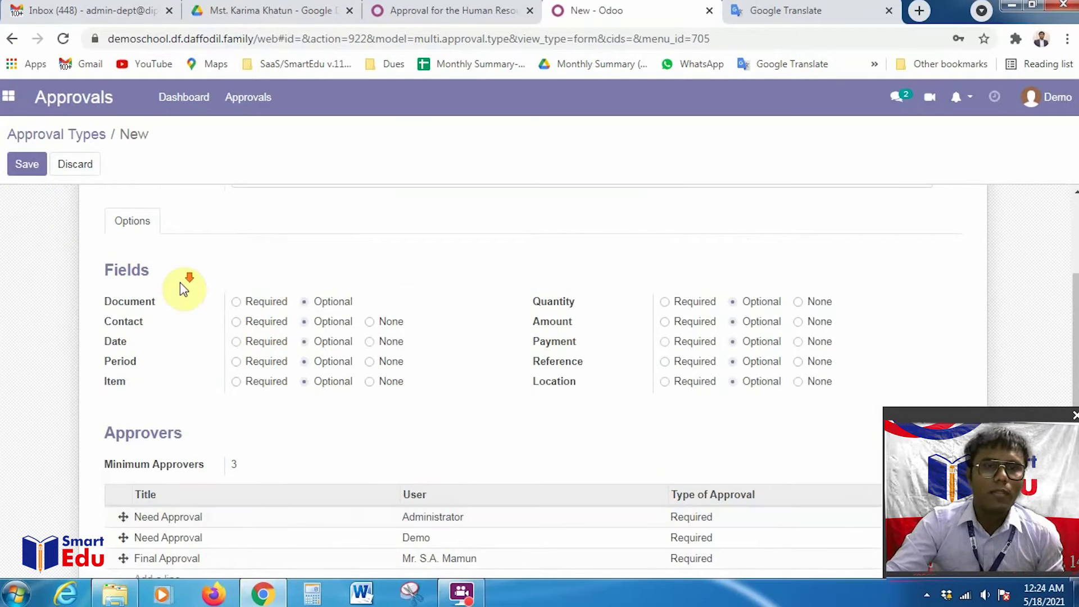
pyautogui.scroll(-2, 313, 349)
pyautogui.scroll(5, 79, 211)
pyautogui.click(22, 166)
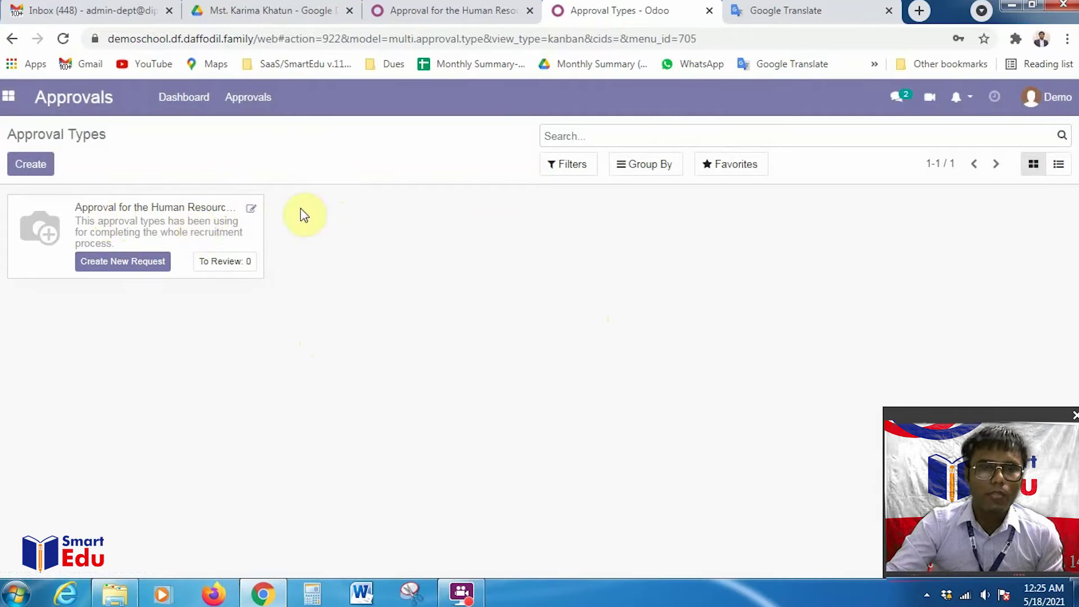
# Start a new request from the Human Resources/Manpower Recruitment approval type.
pyautogui.click(248, 107)
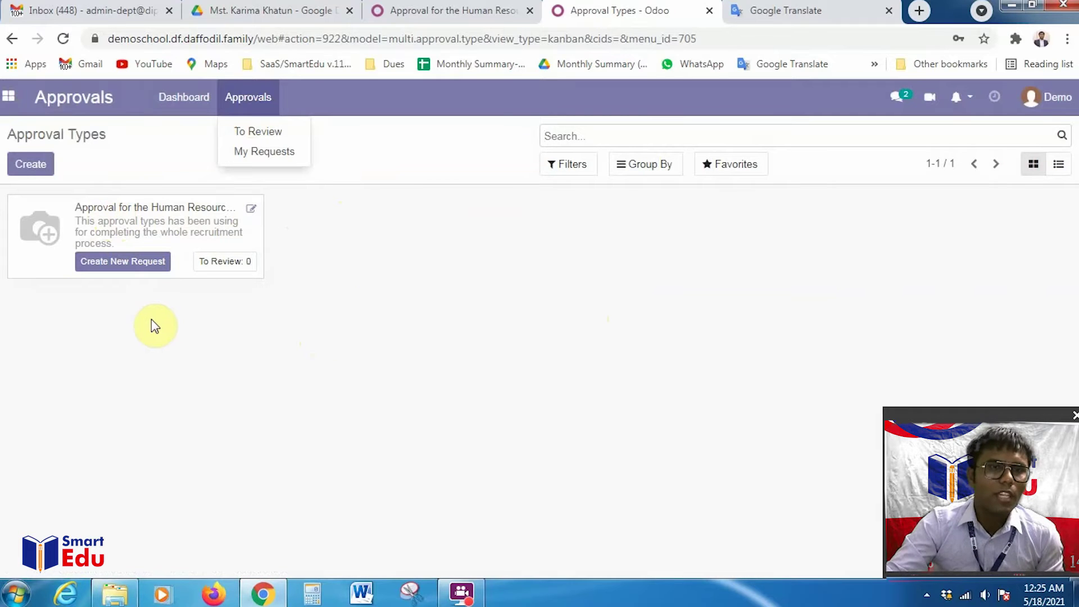
pyautogui.click(167, 330)
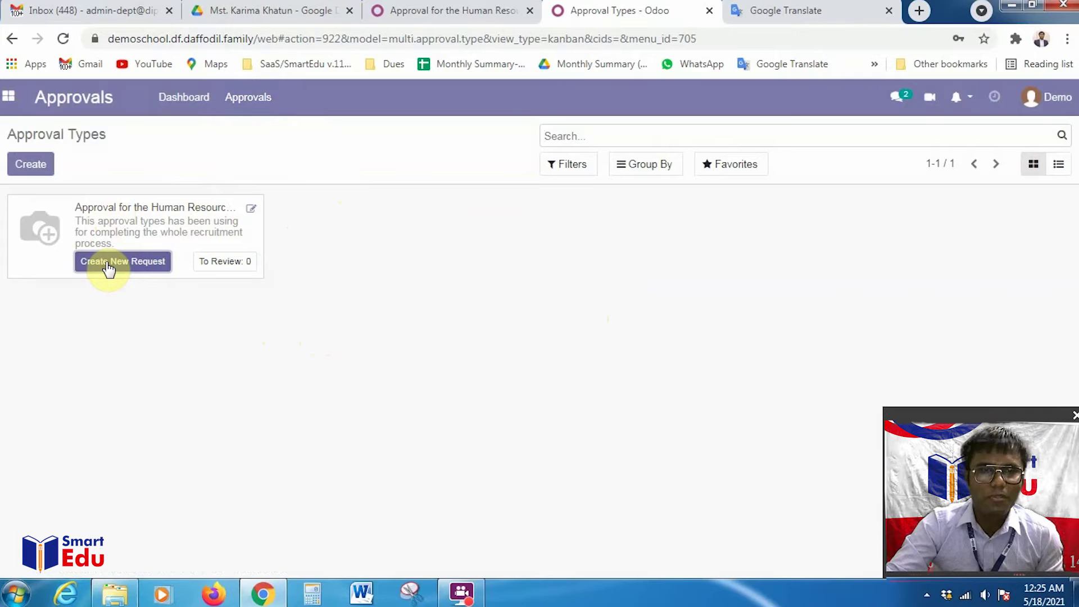
pyautogui.click(108, 266)
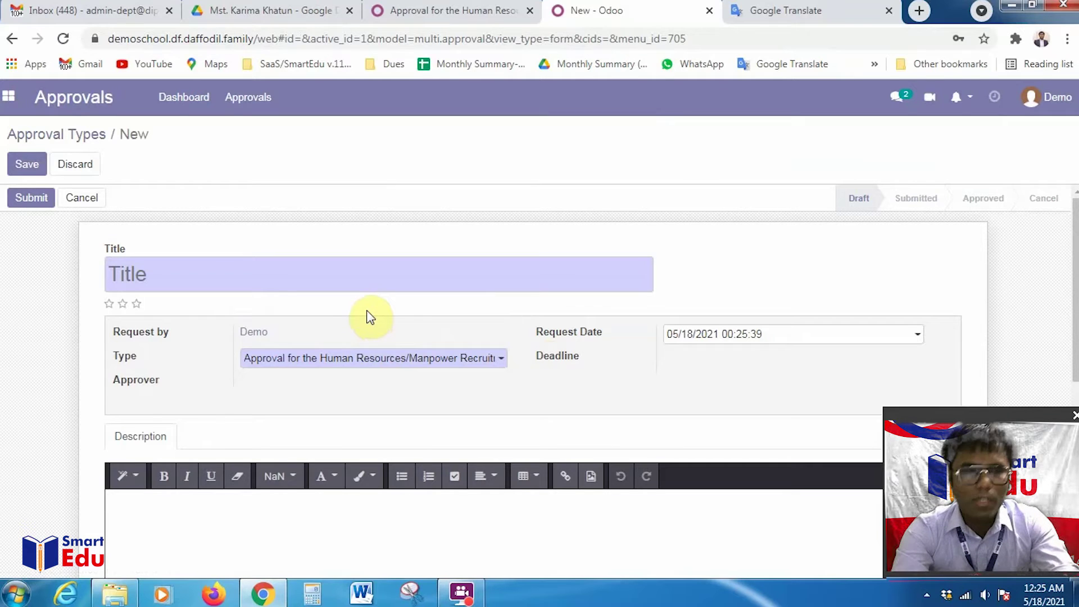
# Title the new request "Approval for the post of Instructor (Vacant Post).".
pyautogui.write('Approval for the ')
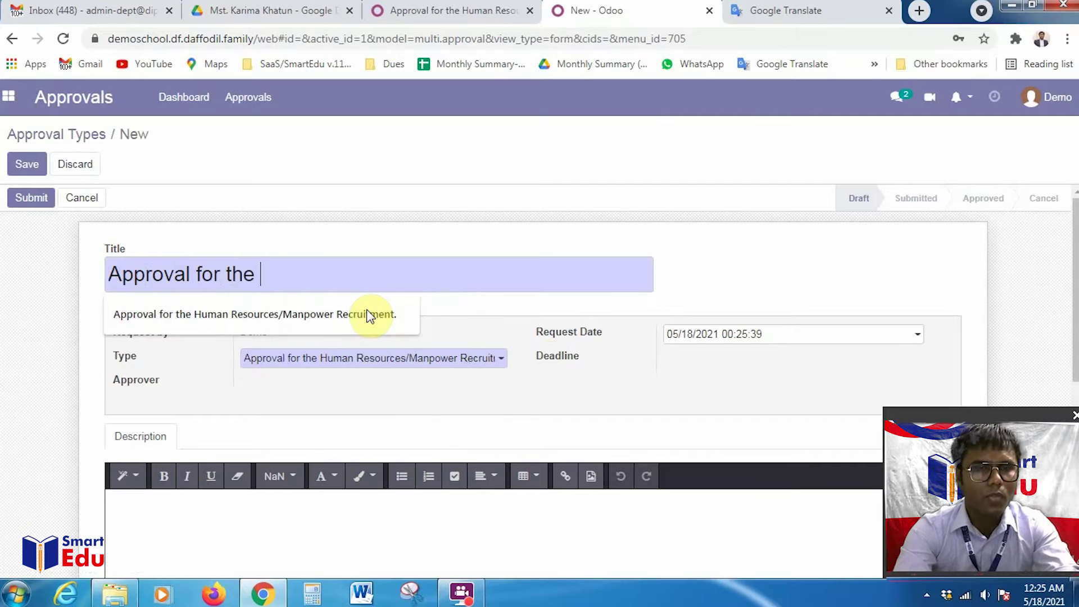
pyautogui.write('post ')
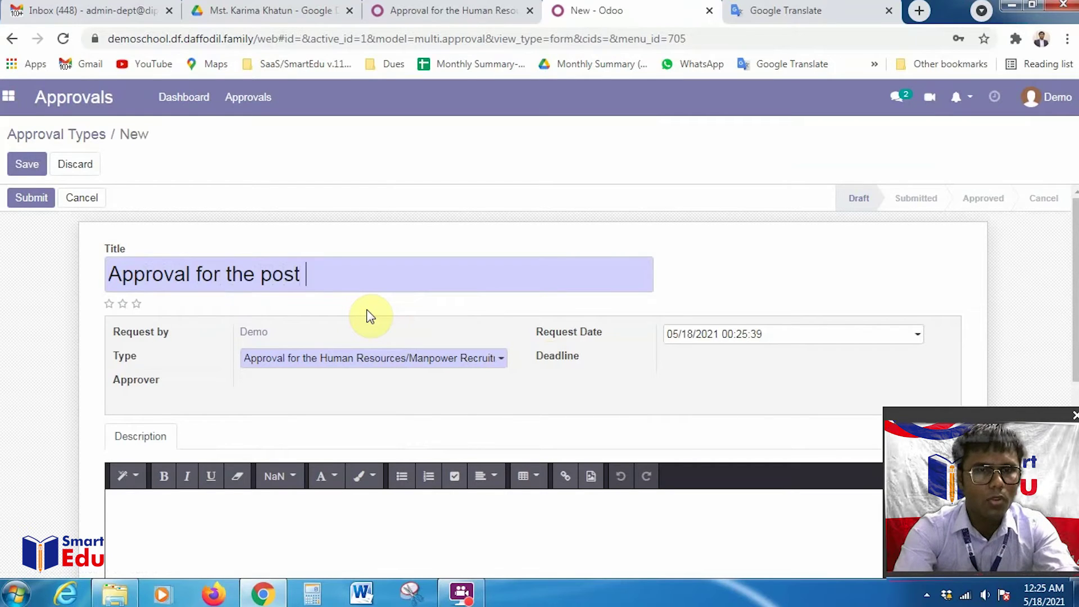
pyautogui.write('of')
pyautogui.write('Instruct')
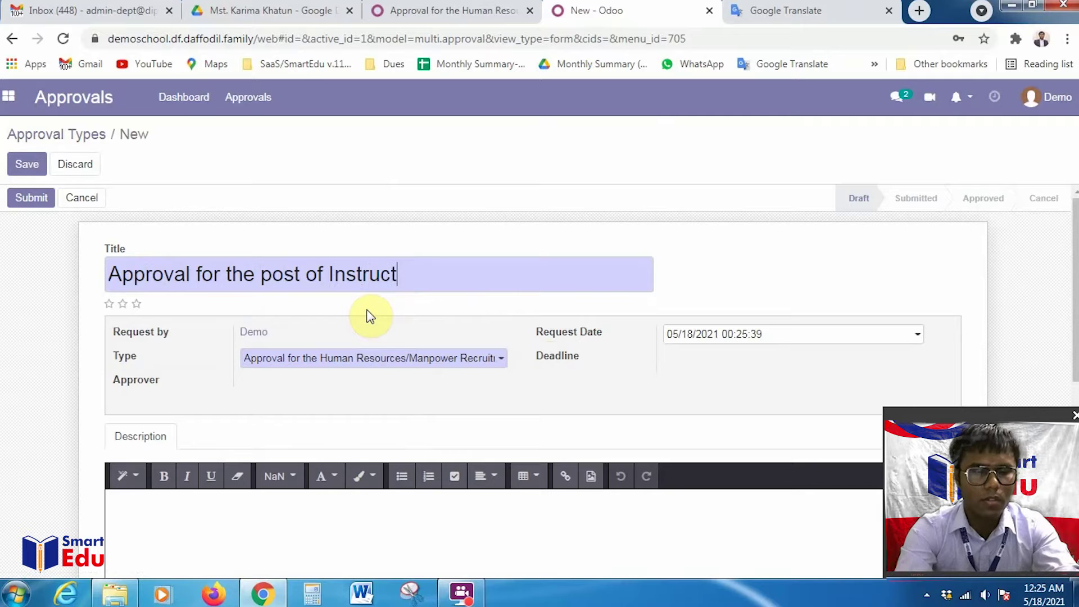
pyautogui.write('or (')
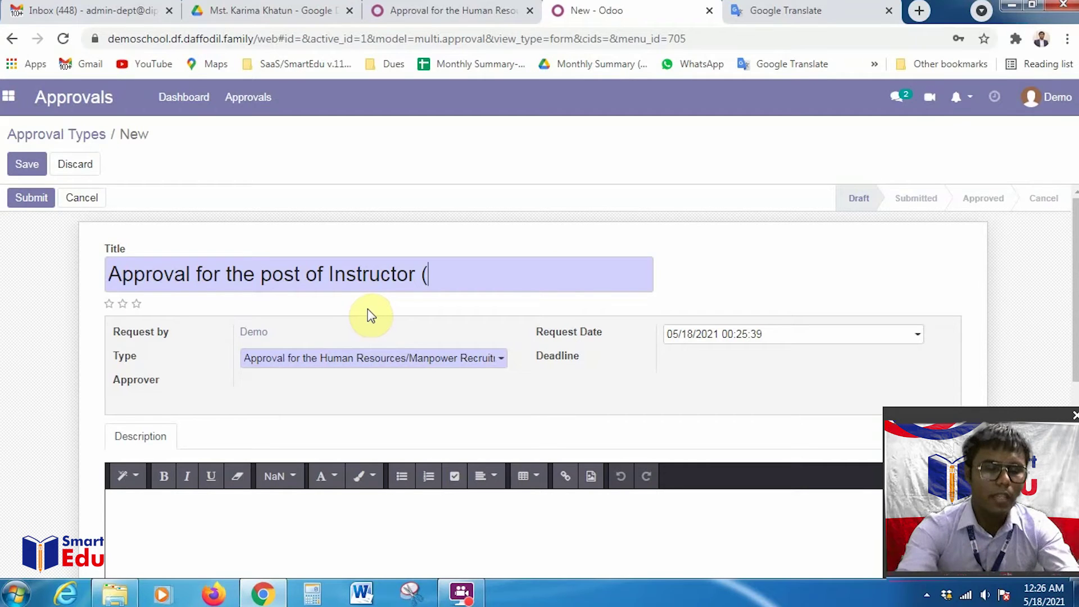
pyautogui.write('Vaca')
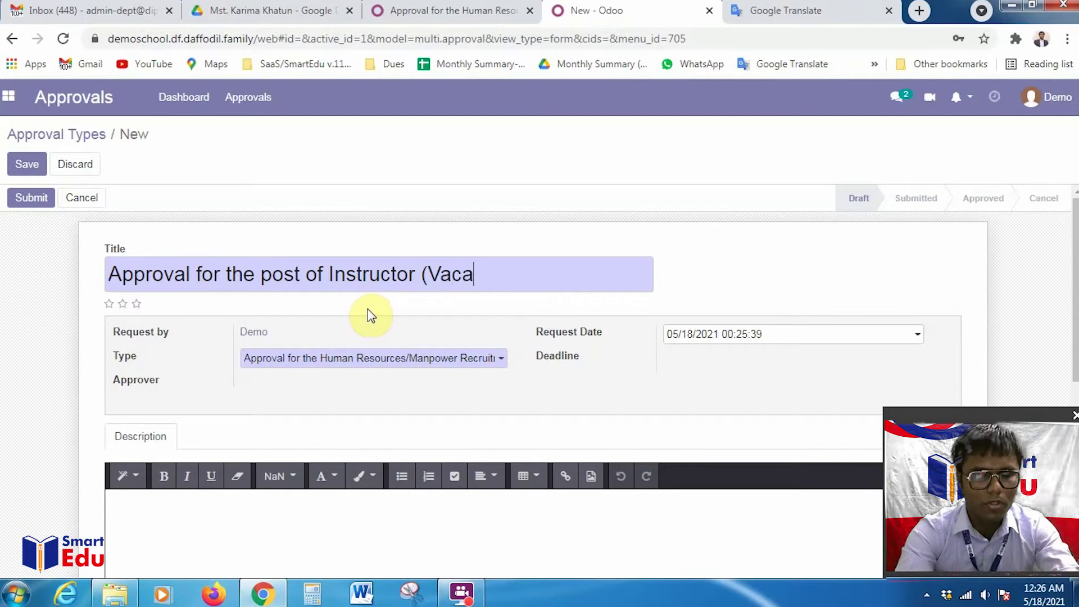
pyautogui.write('nt Post).')
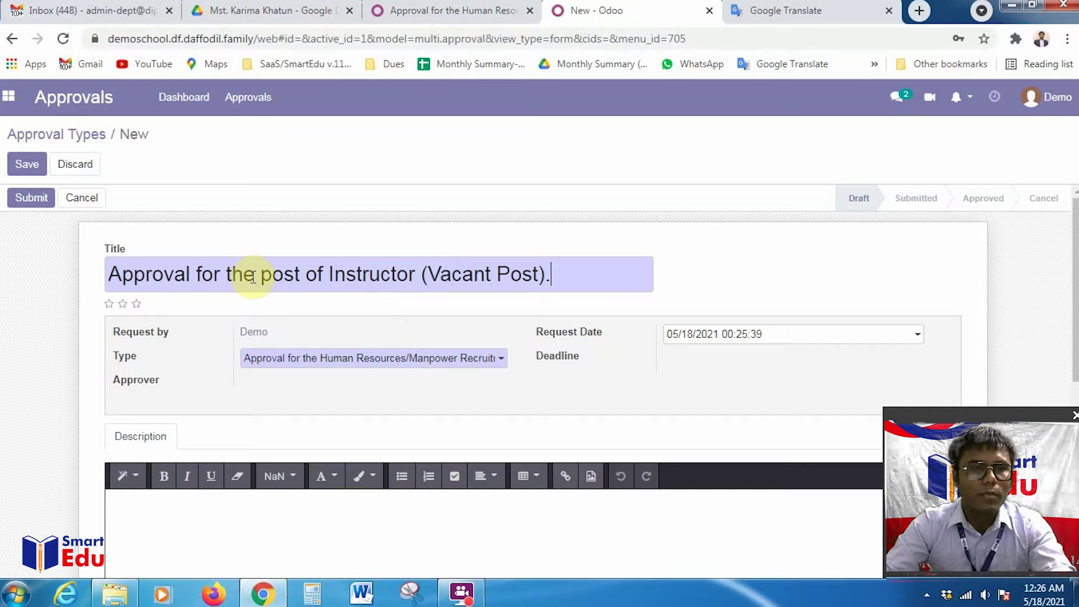
# Reselect the Human Resources/Manpower Recruitment approval type to load its fields, and choose Demo as the contact.
pyautogui.scroll(-3, 252, 276)
pyautogui.scroll(1, 251, 275)
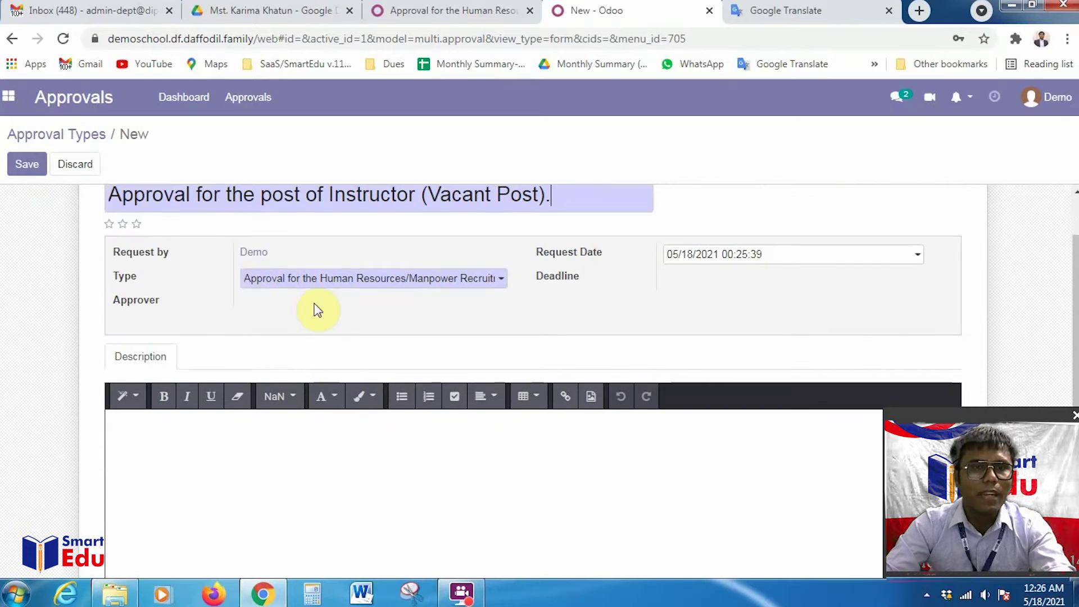
pyautogui.click(437, 281)
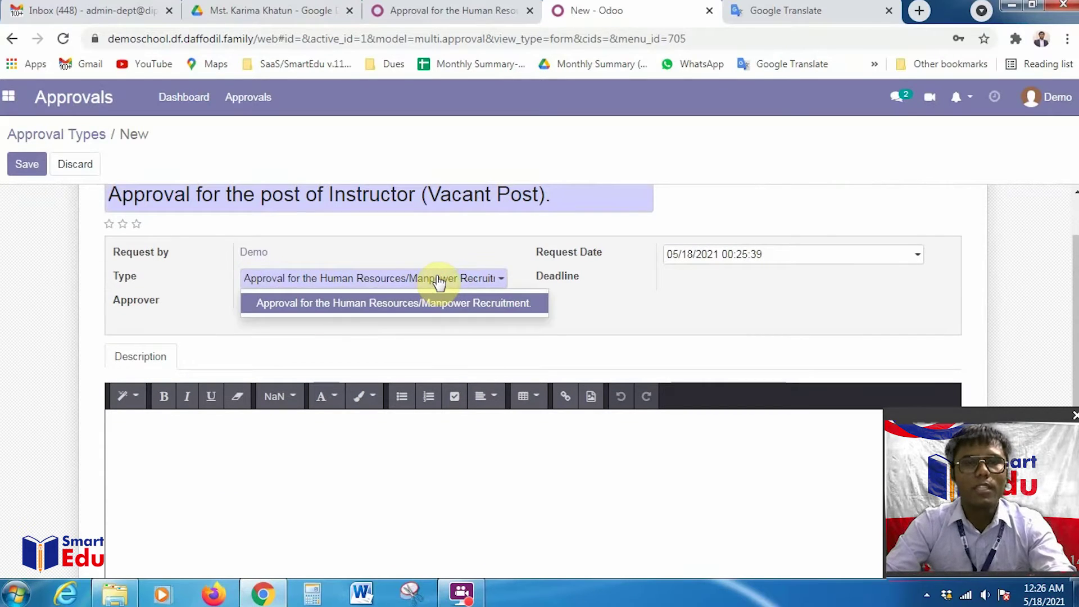
pyautogui.click(331, 308)
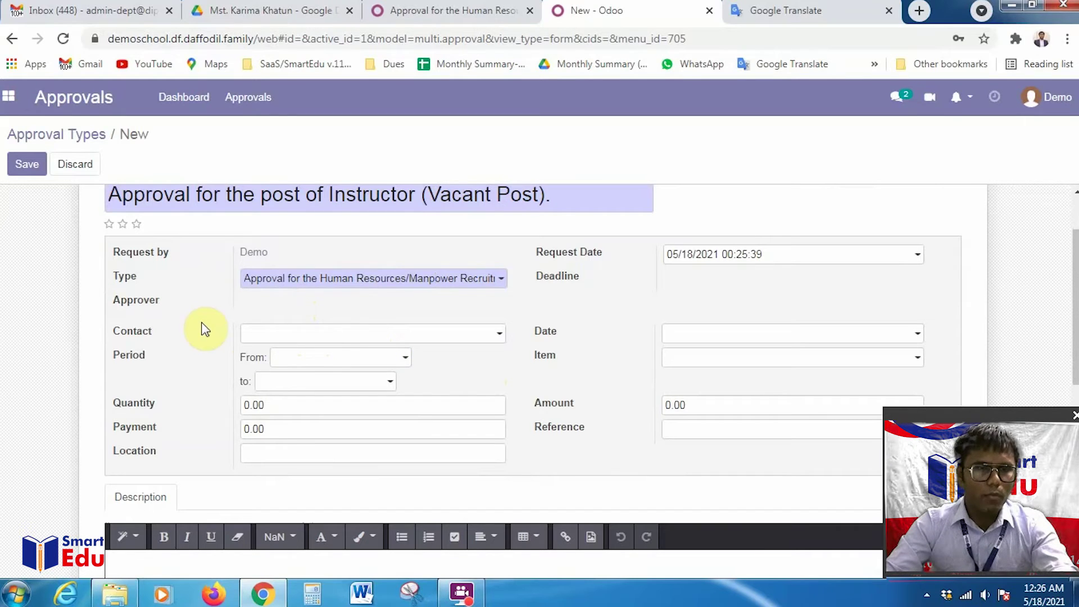
pyautogui.click(323, 339)
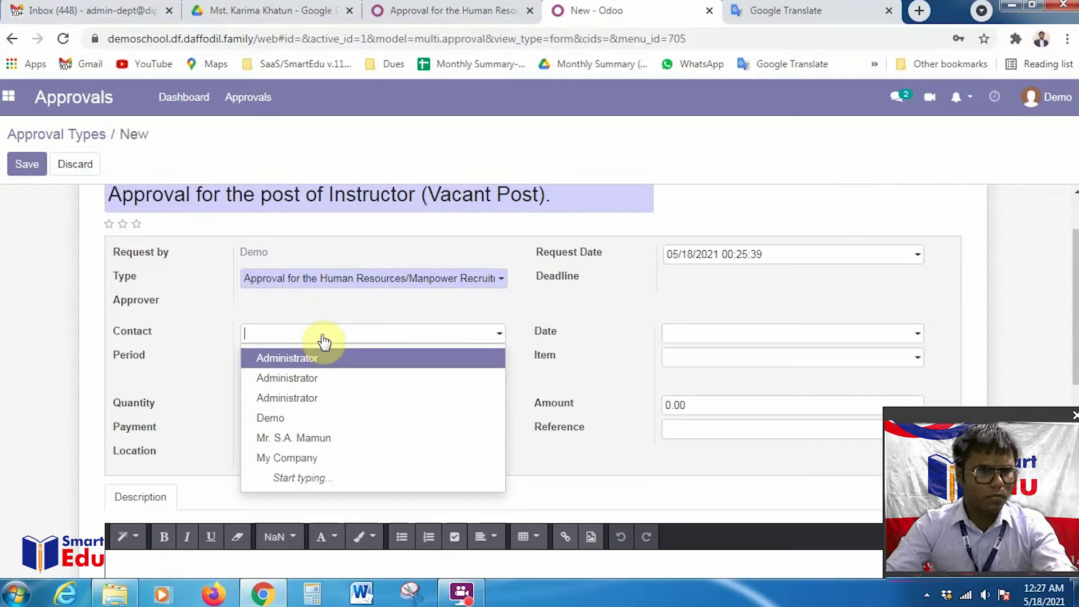
pyautogui.click(284, 417)
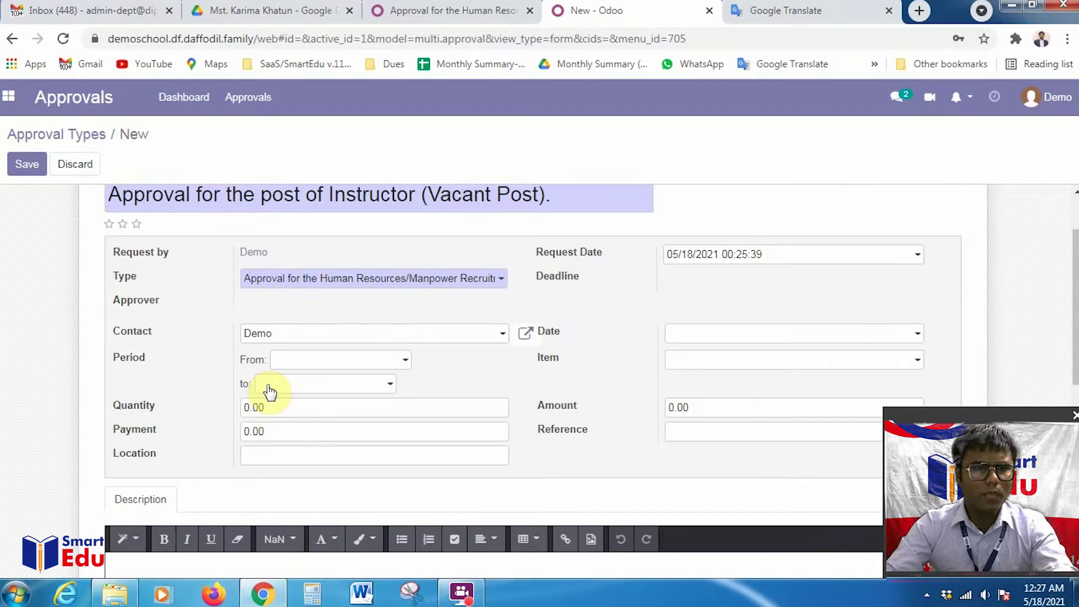
# Set the request's period from 06/01/2021 to 12/31/2030.
pyautogui.click(324, 366)
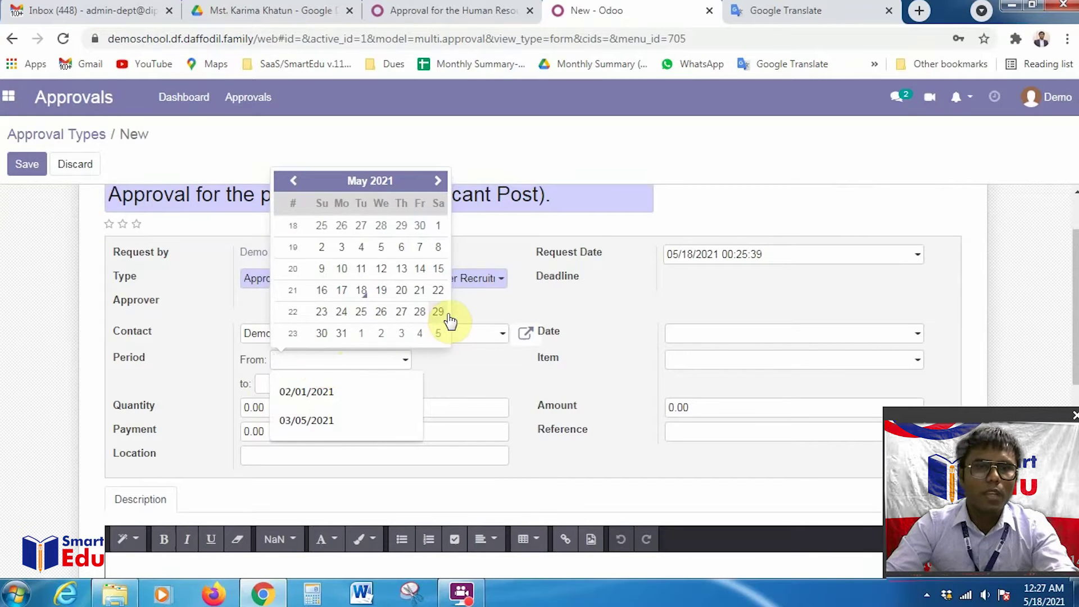
pyautogui.click(360, 334)
pyautogui.click(332, 386)
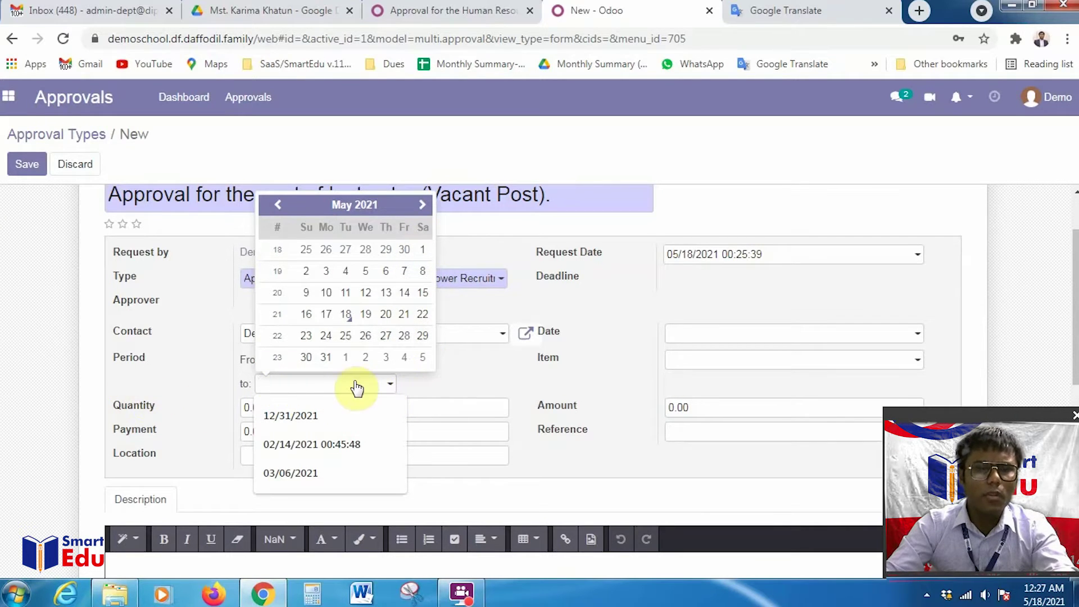
pyautogui.click(378, 207)
pyautogui.click(345, 173)
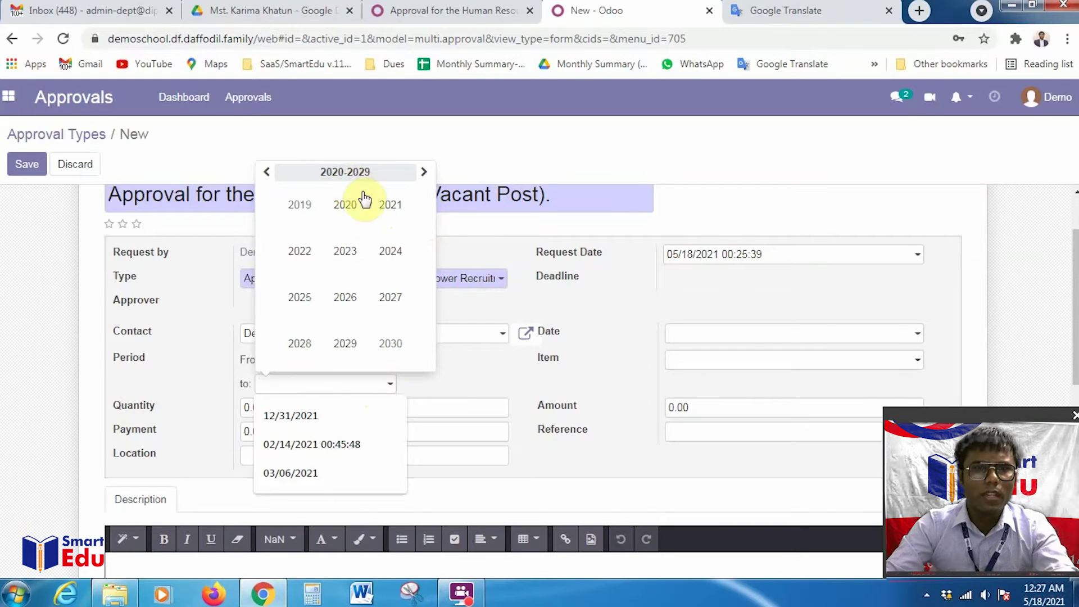
pyautogui.click(389, 341)
pyautogui.click(390, 342)
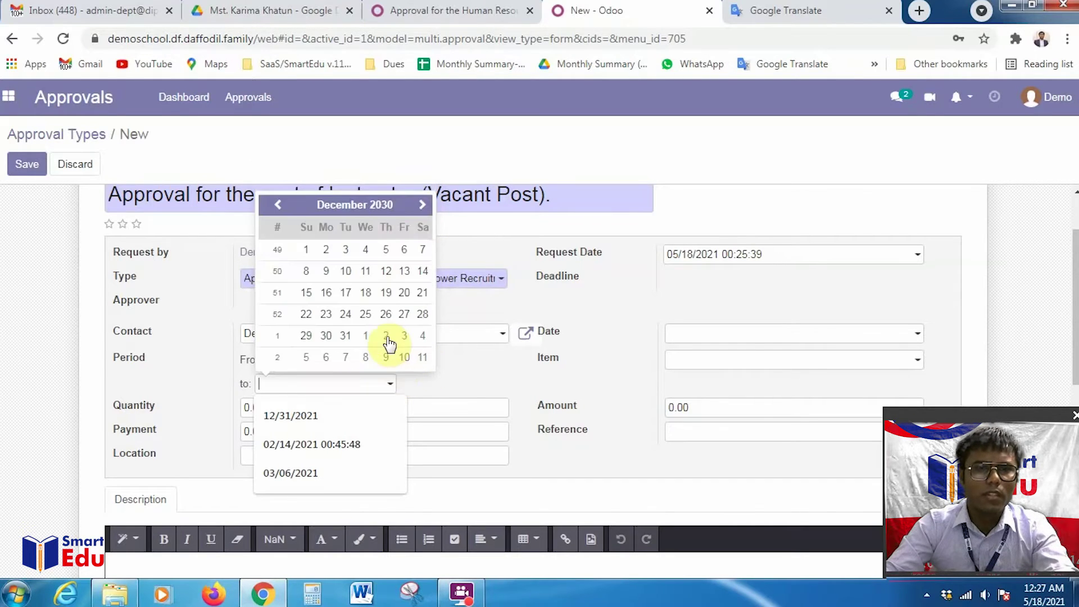
pyautogui.click(344, 340)
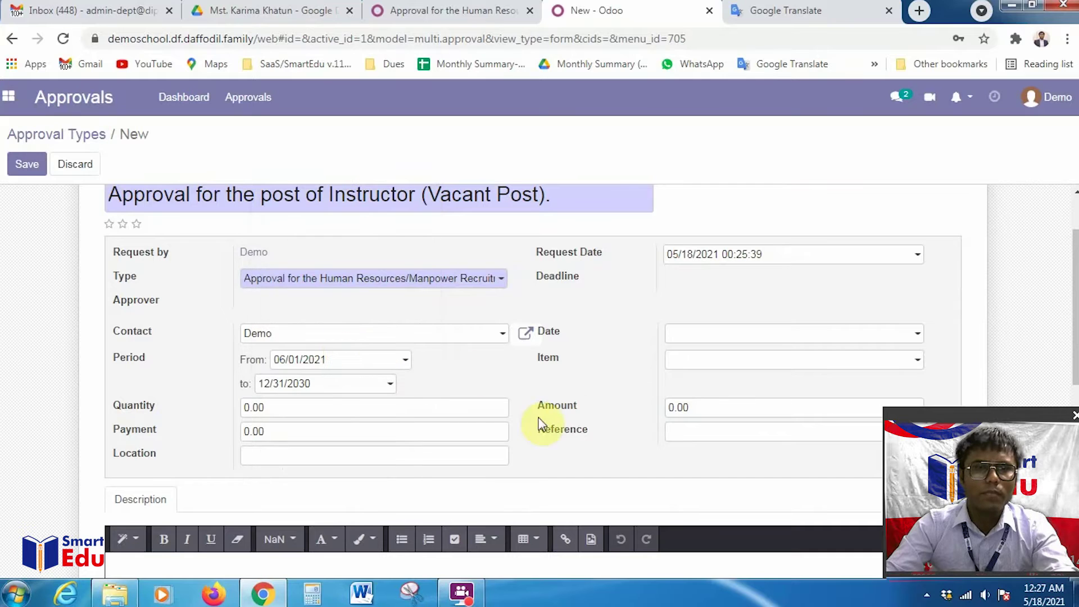
# Set the request's date to 05/18/2021 and create "HR Recruitment" as its item.
pyautogui.click(714, 340)
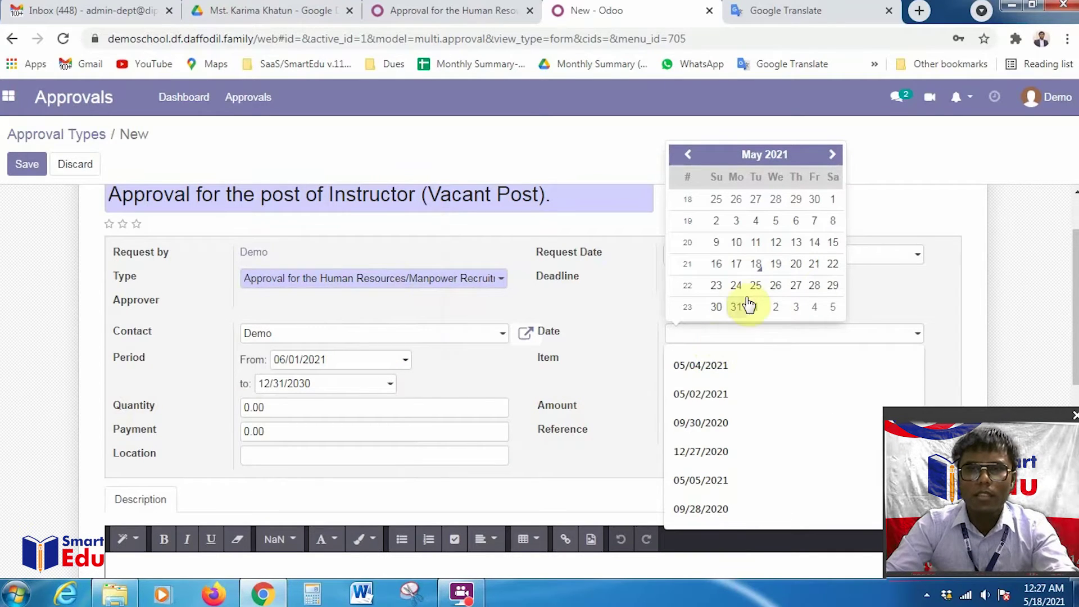
pyautogui.click(757, 267)
pyautogui.click(745, 368)
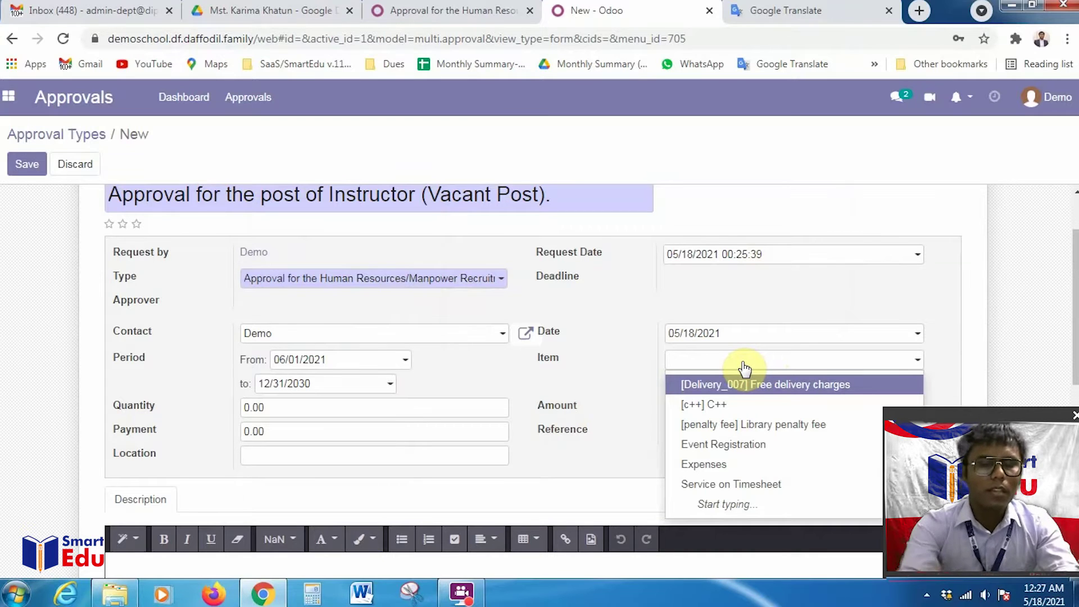
pyautogui.write('HR')
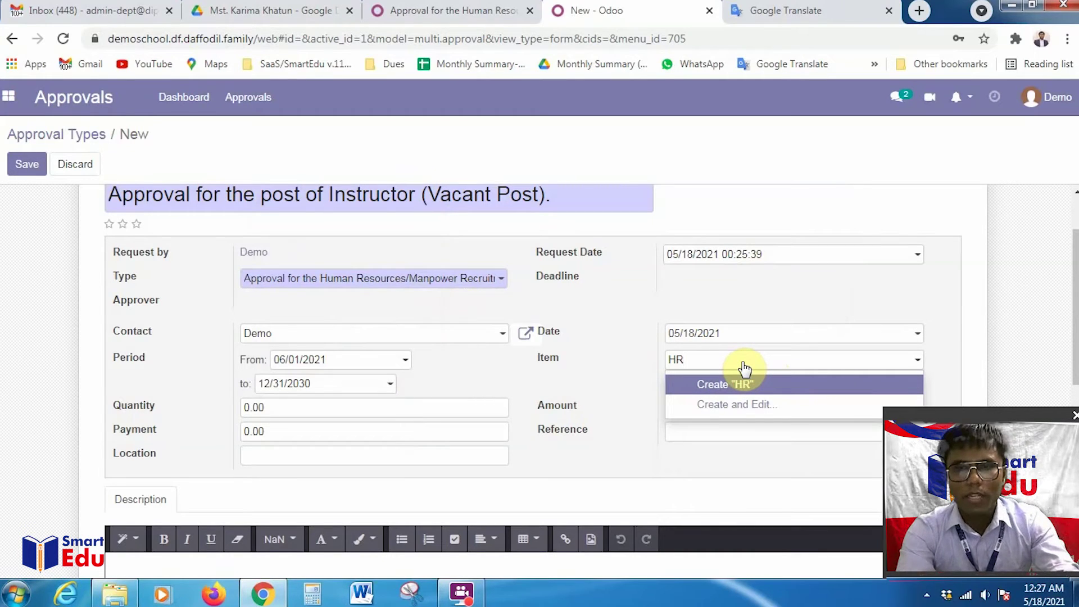
pyautogui.write(' R')
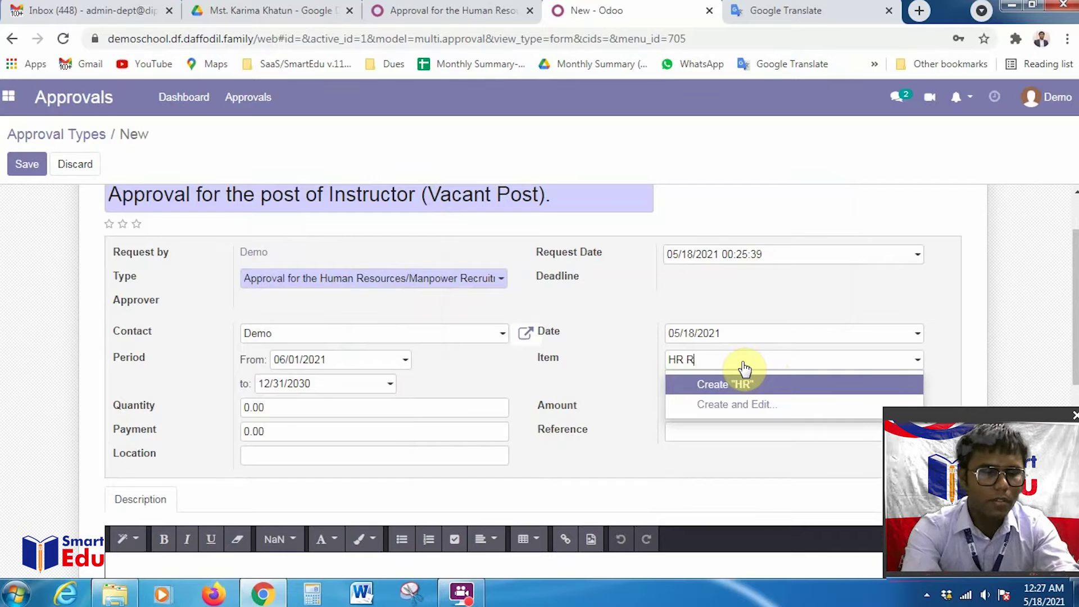
pyautogui.write('ecruitment')
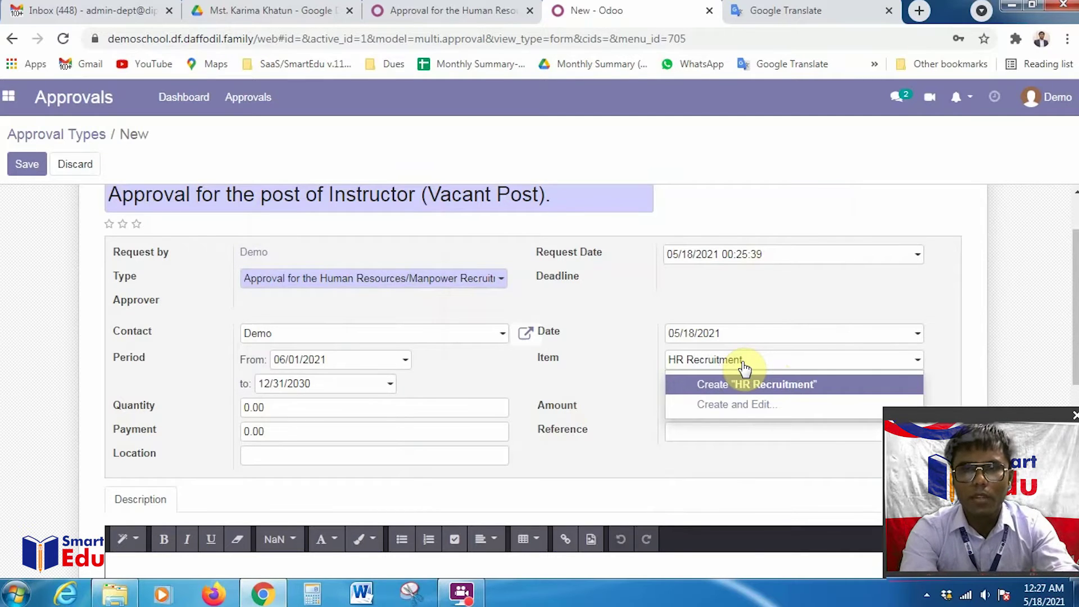
pyautogui.press('Return')
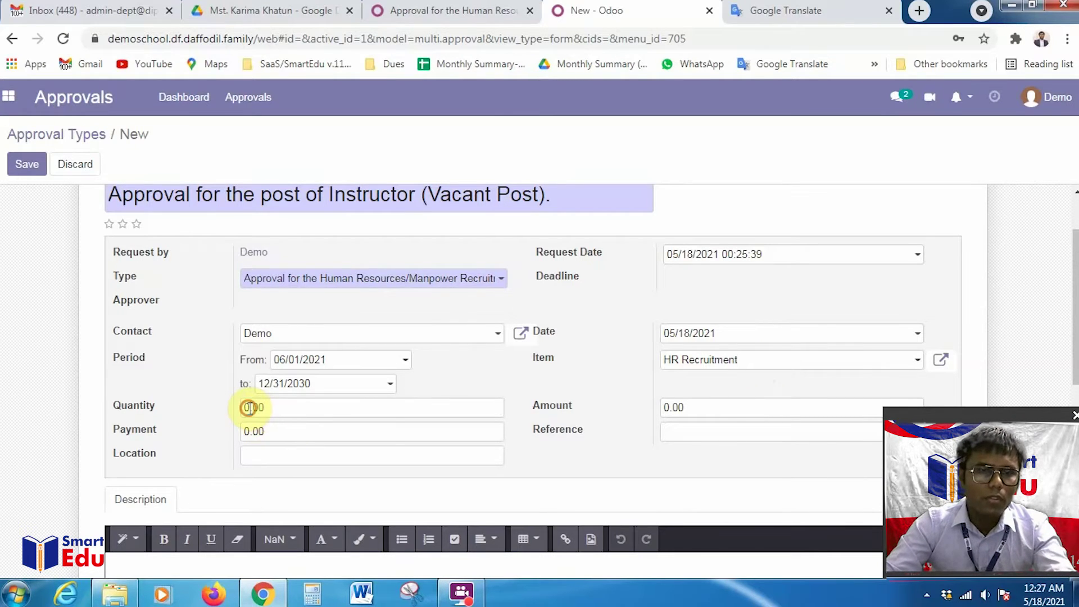
# Set the request's quantity to 1.00 and both its amount and payment to 20,000.00.
pyautogui.press('BackSpace')
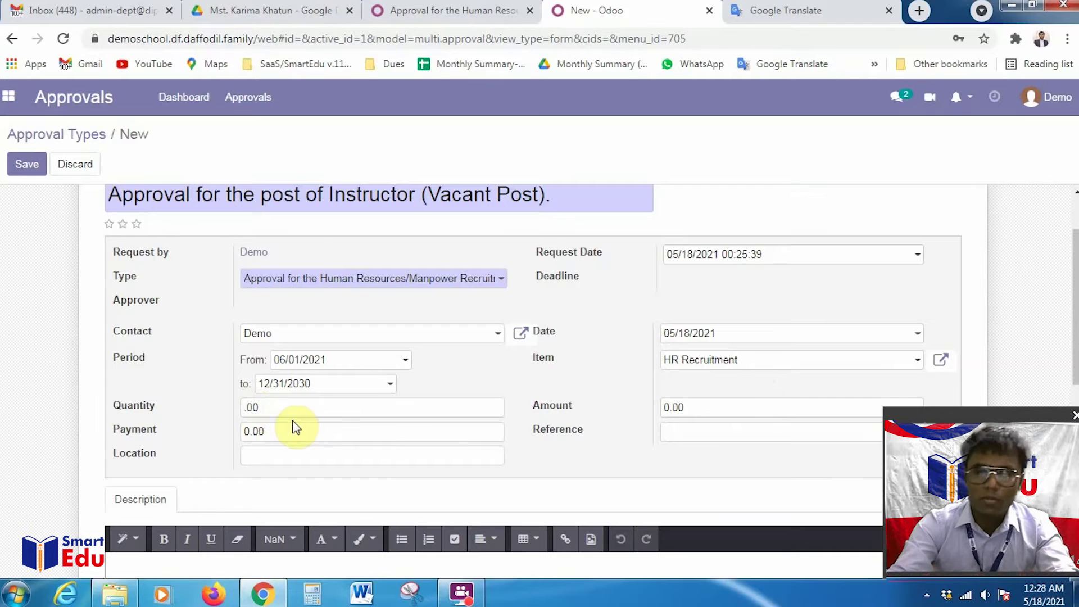
pyautogui.write('1')
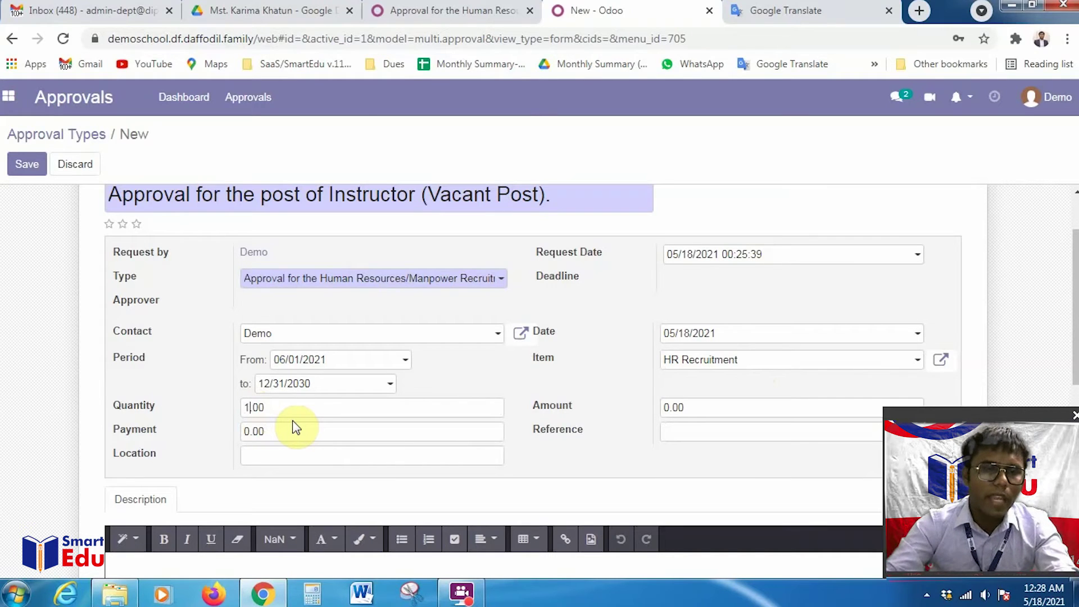
pyautogui.click(669, 405)
pyautogui.press('BackSpace')
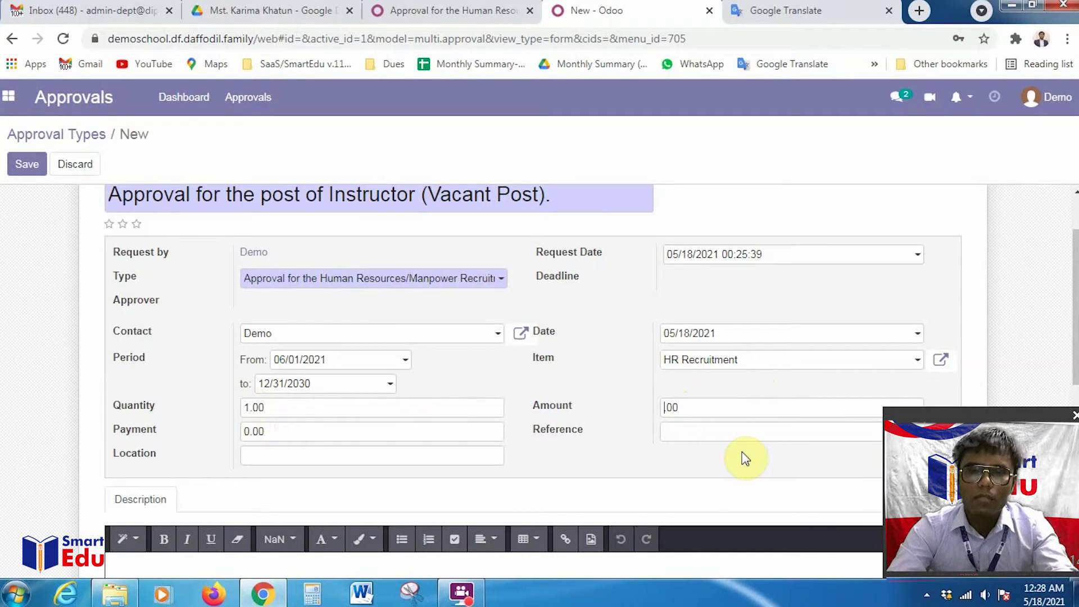
pyautogui.write('20,00')
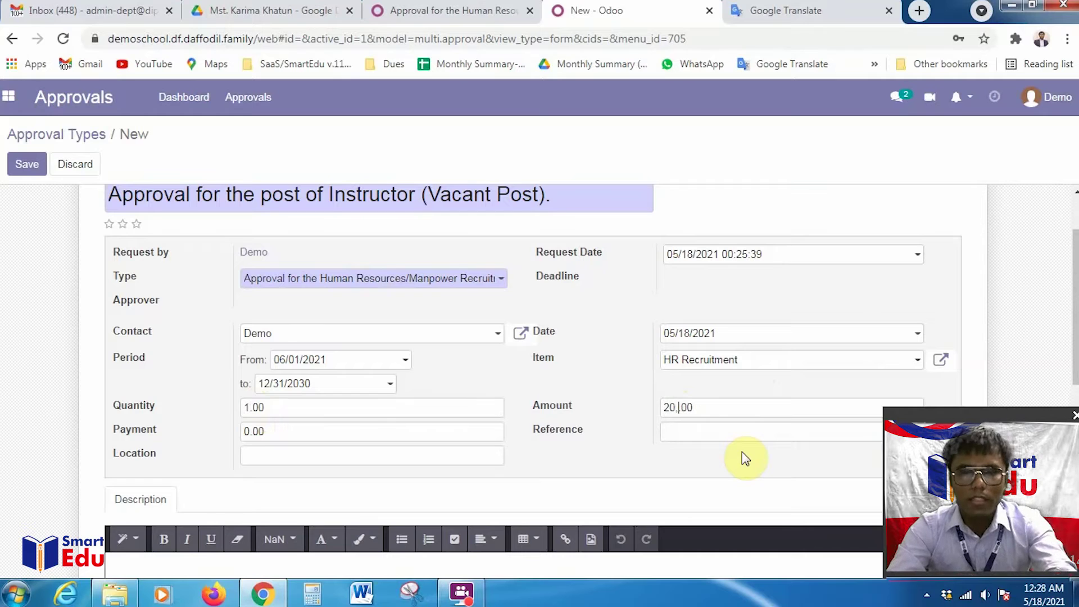
pyautogui.write('0')
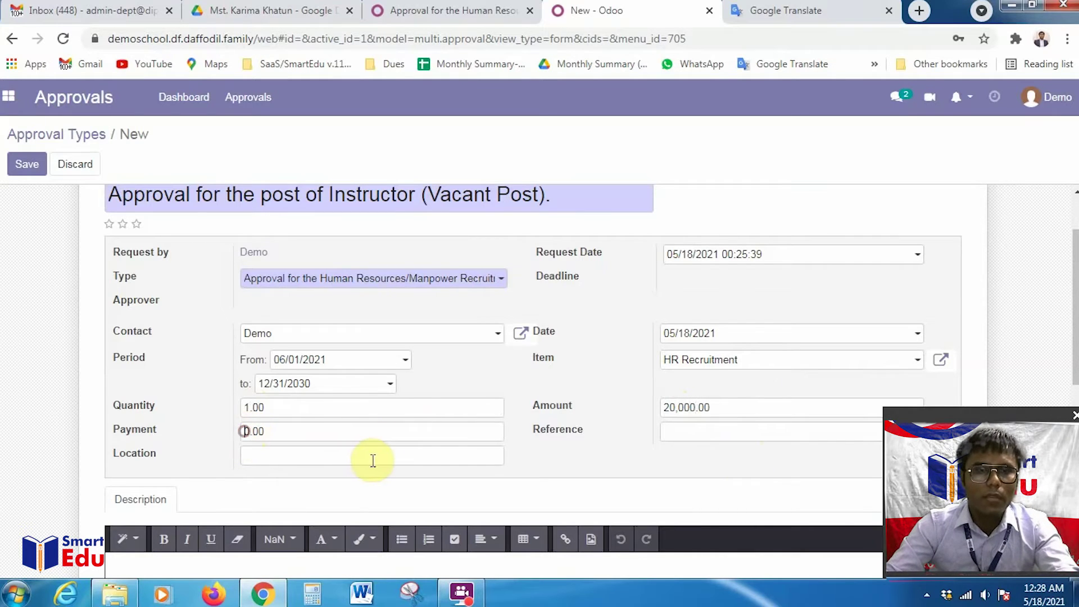
pyautogui.write('20,000')
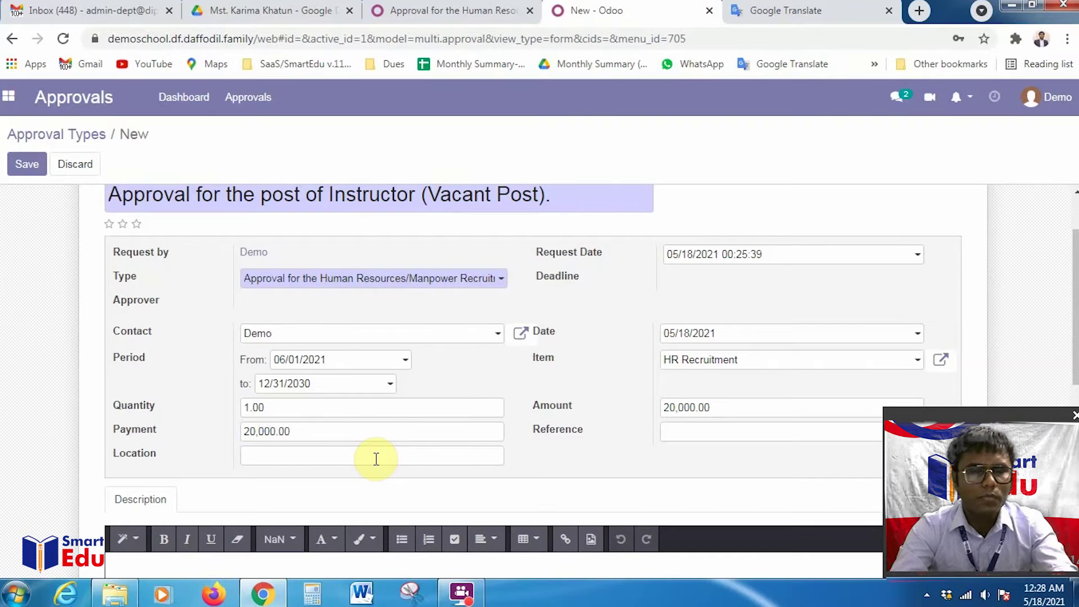
# Enter "Newsletter" as the request's reference.
pyautogui.click(699, 436)
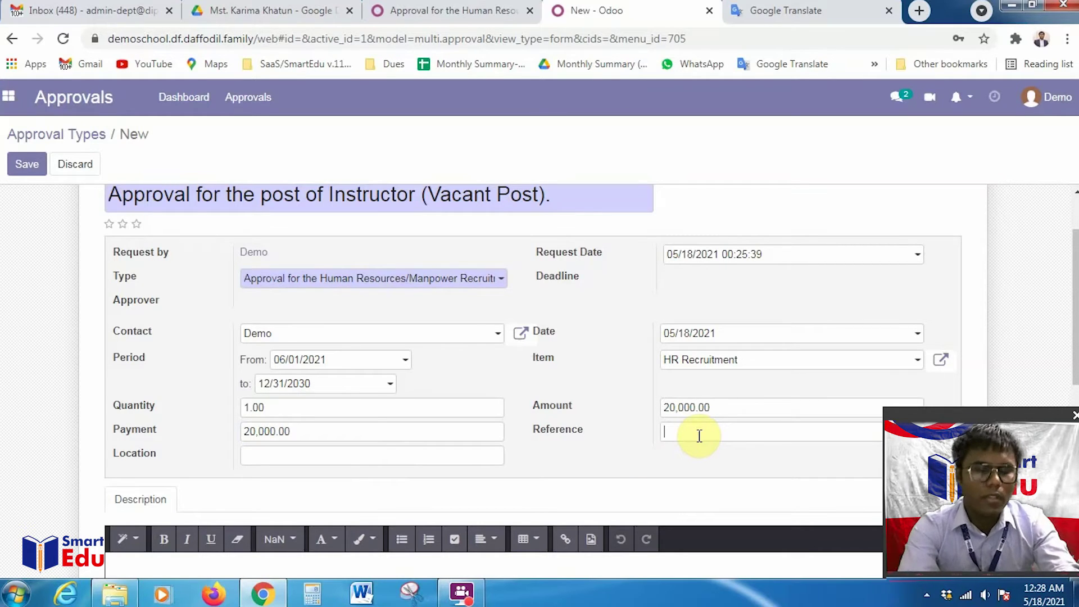
pyautogui.write('Ne')
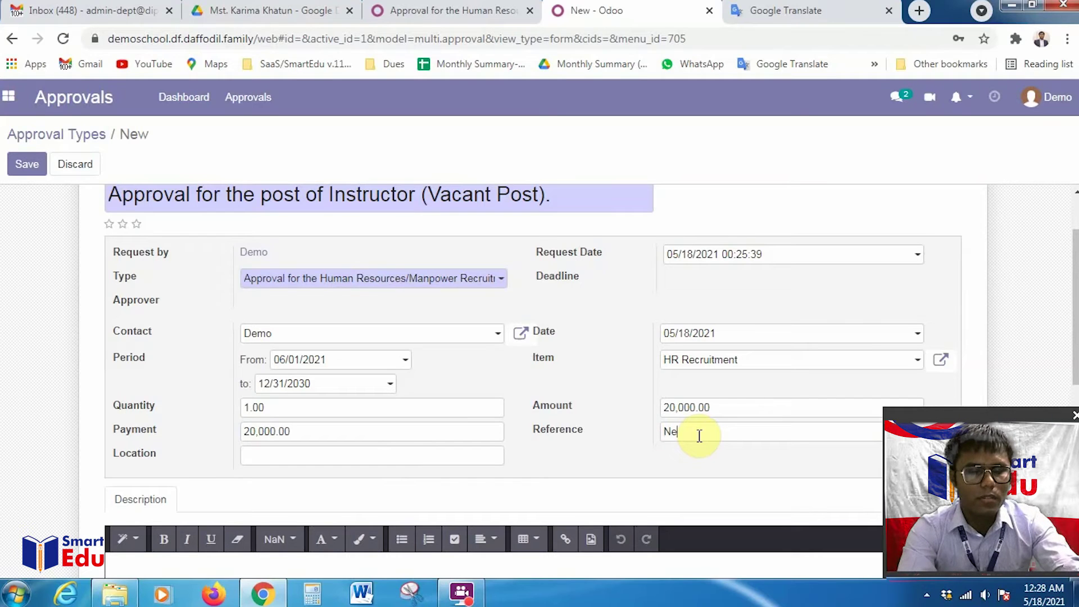
pyautogui.write('wletter')
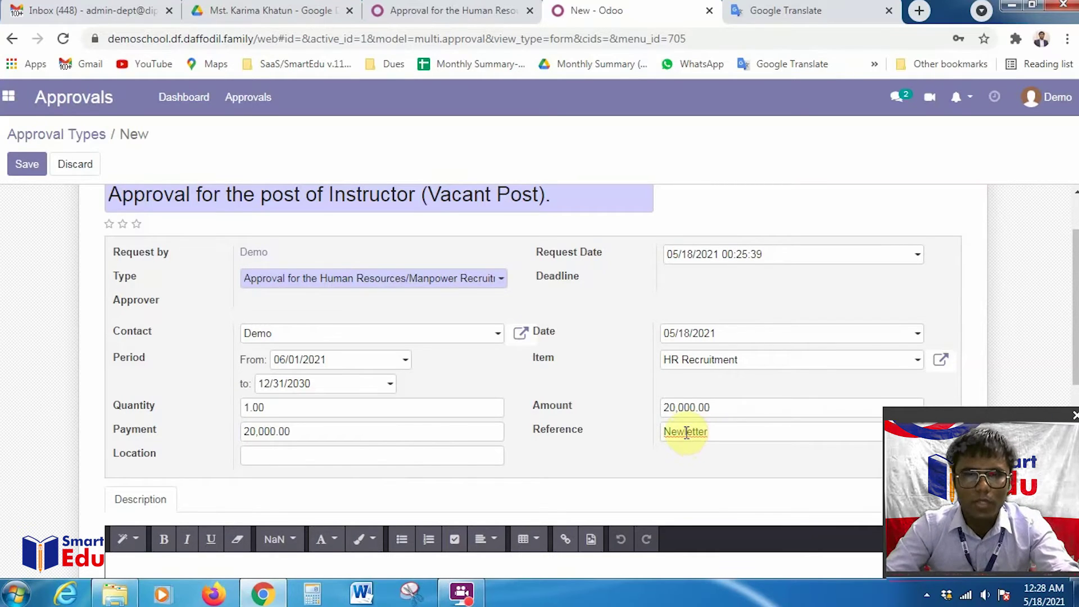
pyautogui.click(684, 430)
pyautogui.write('s')
pyautogui.click(747, 434)
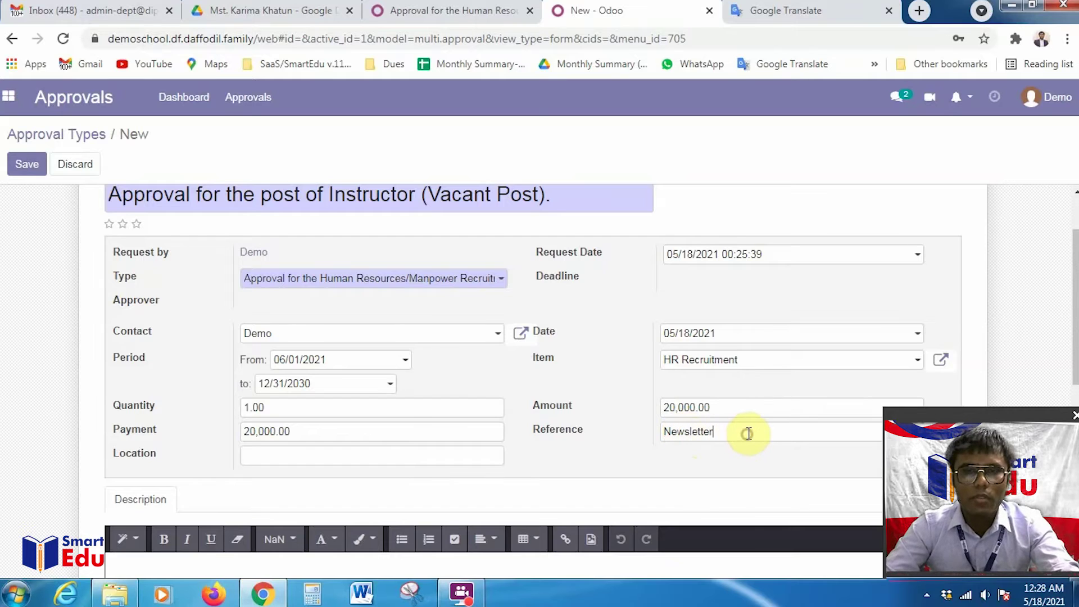
# Enter "Company" as the request's location.
pyautogui.click(336, 461)
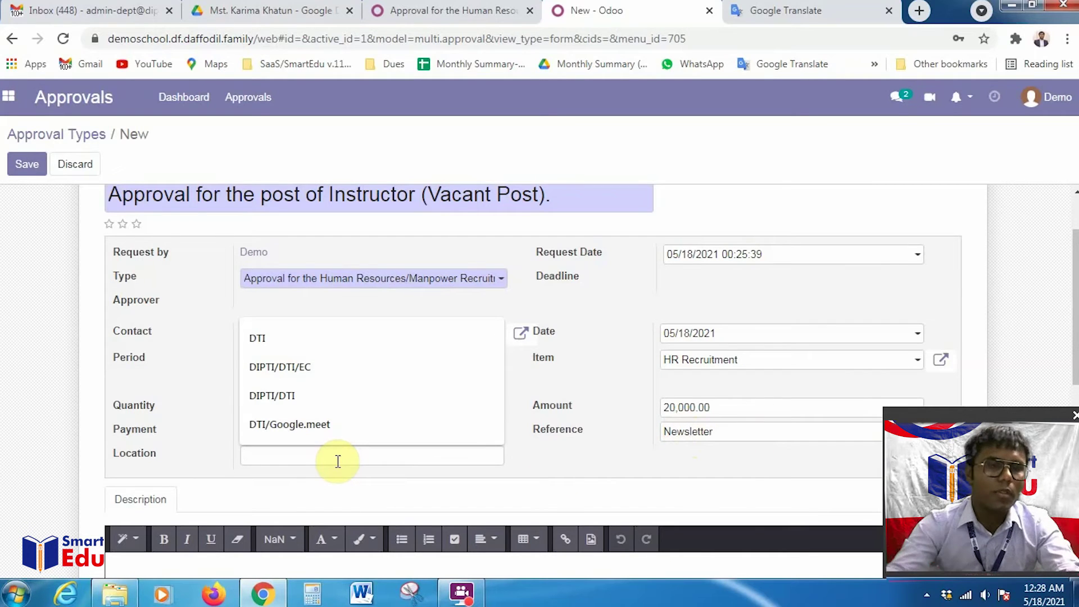
pyautogui.write('Co')
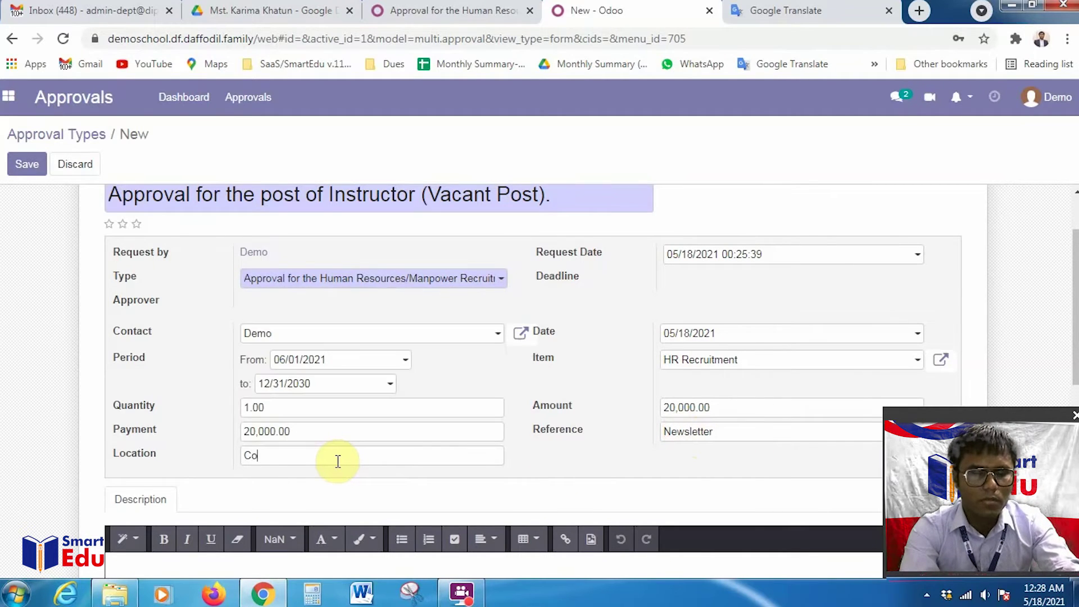
pyautogui.write('mpany')
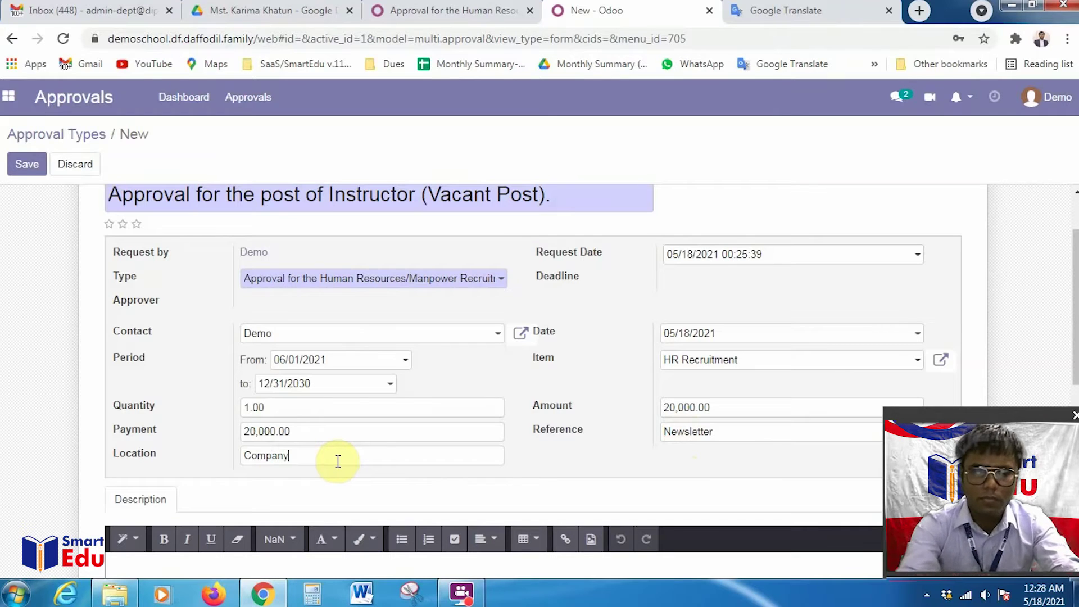
# Change the request's location to "X Company".
pyautogui.press('Home')
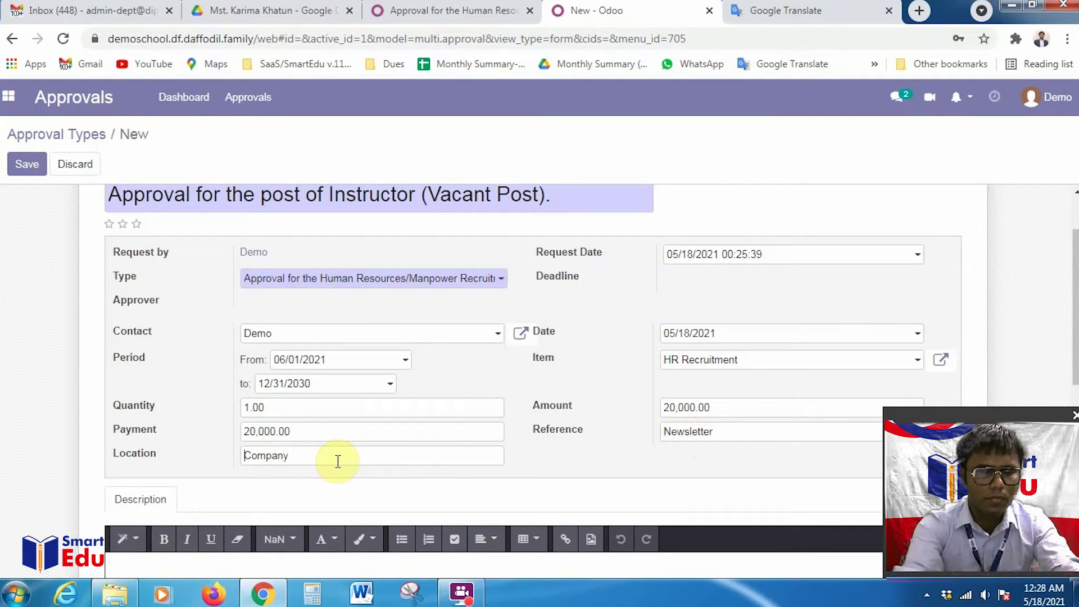
pyautogui.write('X')
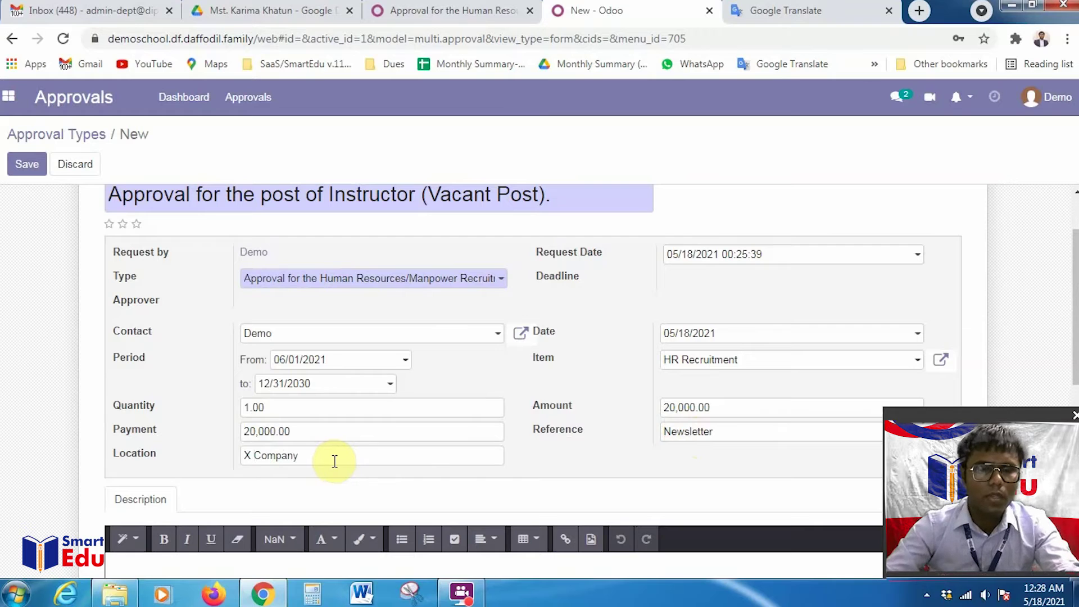
# Start the request's description with the salutation "Dear Sir," and leave an empty line below it.
pyautogui.scroll(-3, 540, 470)
pyautogui.click(314, 437)
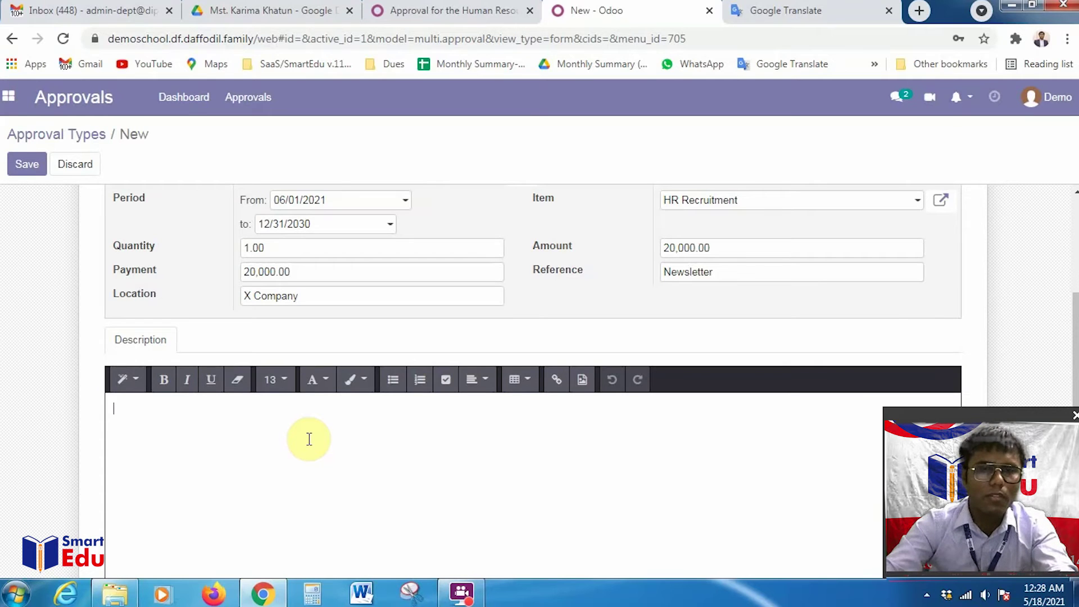
pyautogui.scroll(-2, 427, 487)
pyautogui.scroll(-2, 440, 487)
pyautogui.scroll(2, 440, 486)
pyautogui.scroll(-2, 440, 487)
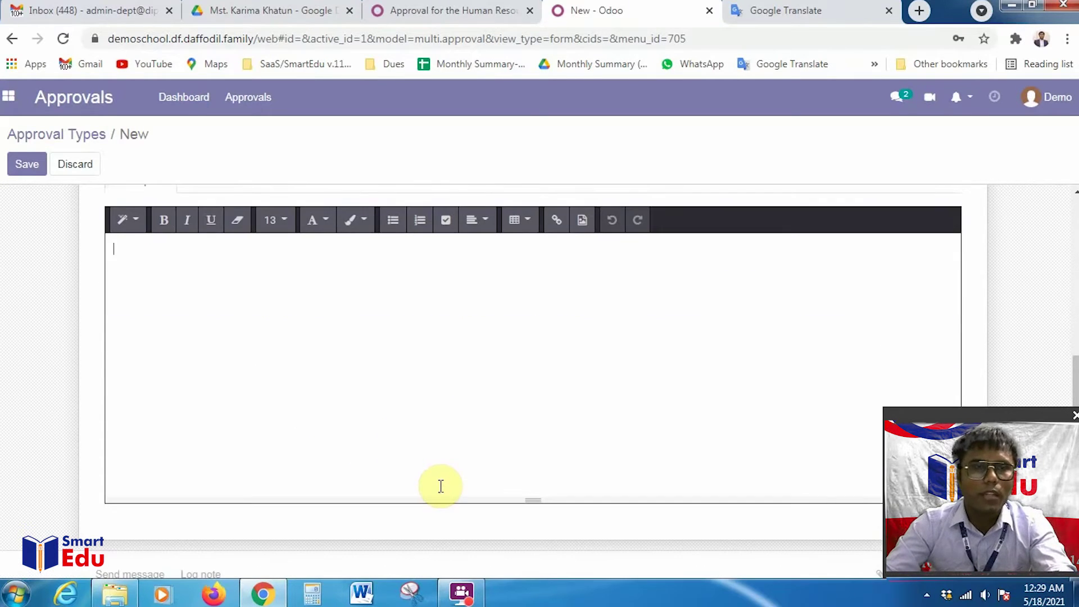
pyautogui.write('Dear ')
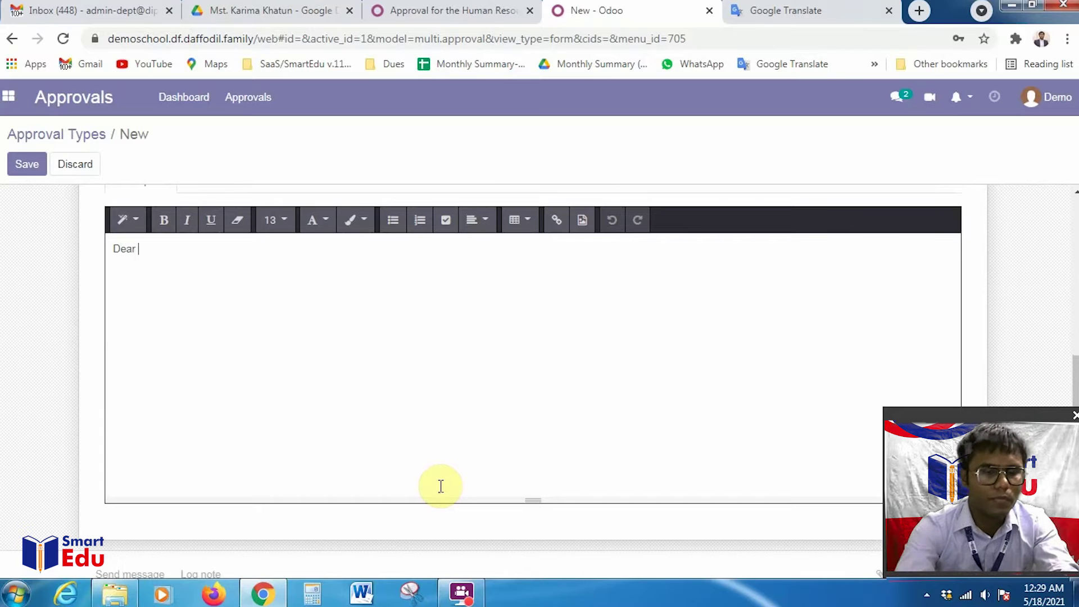
pyautogui.write('Sir,')
pyautogui.press('Return')
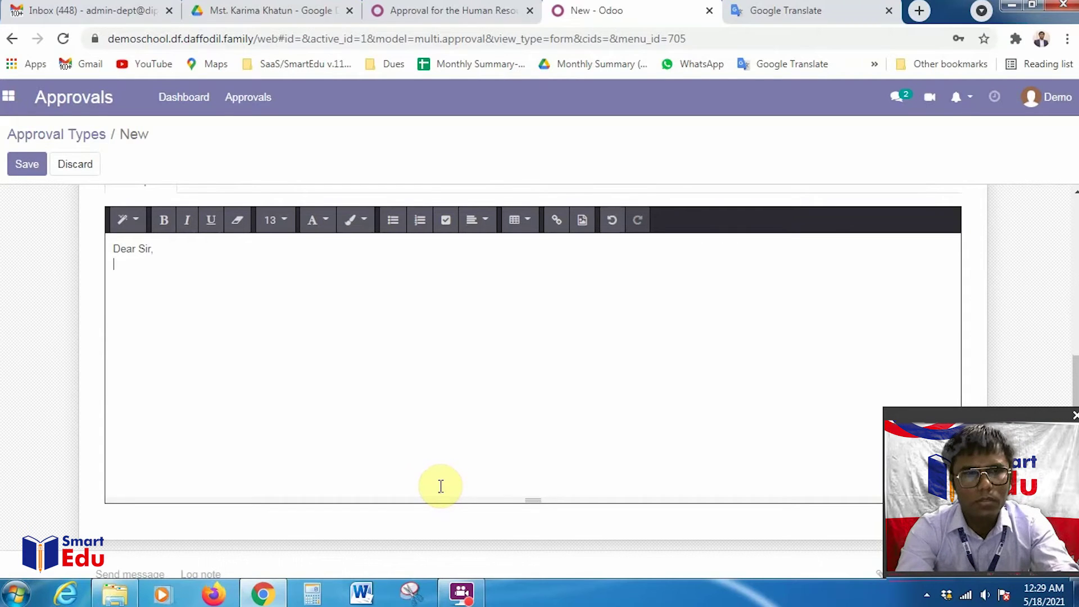
# Begin the description's body with "With due respect & honor we would like to inform you that".
pyautogui.write('With')
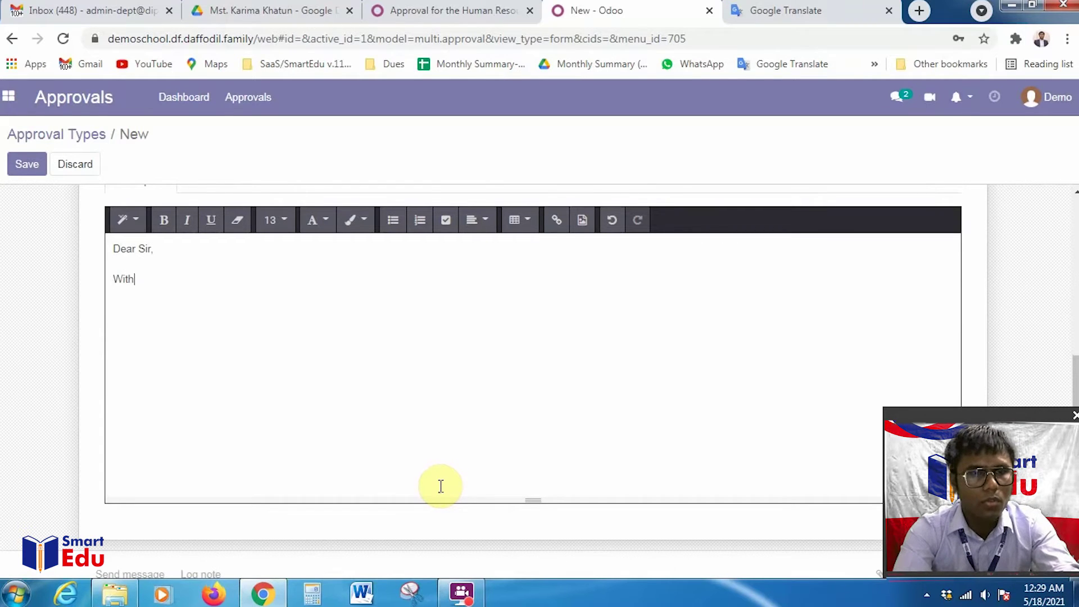
pyautogui.write(' due ')
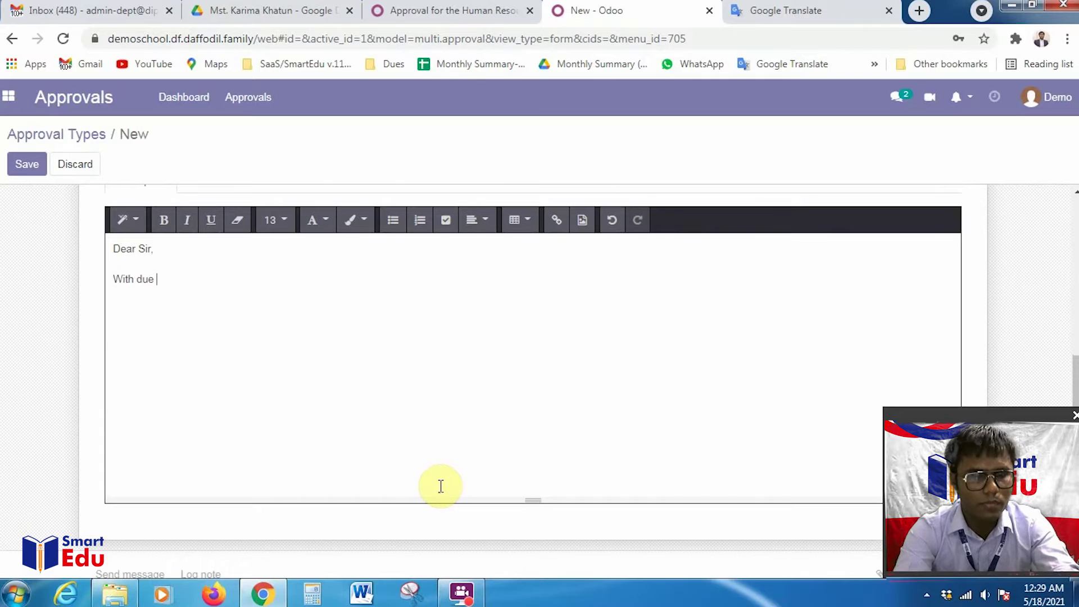
pyautogui.write('respect & honor')
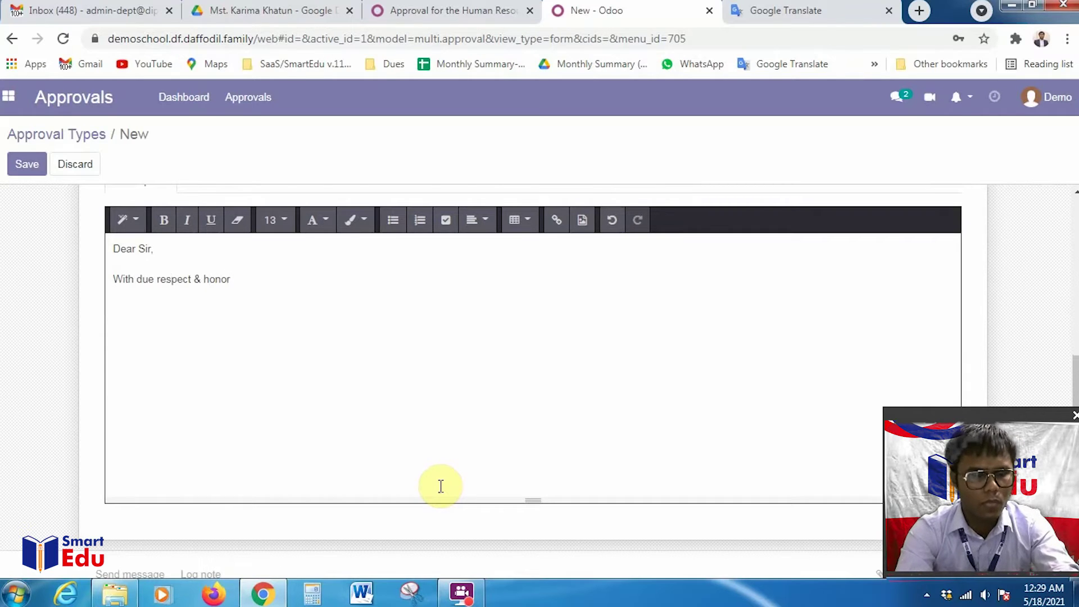
pyautogui.write('we')
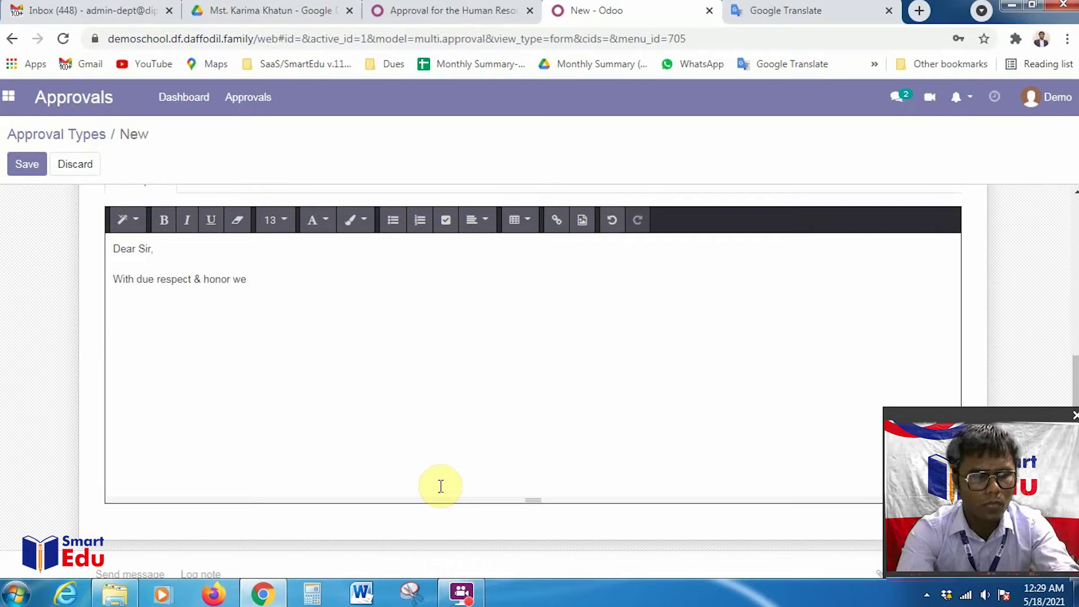
pyautogui.write(' would ')
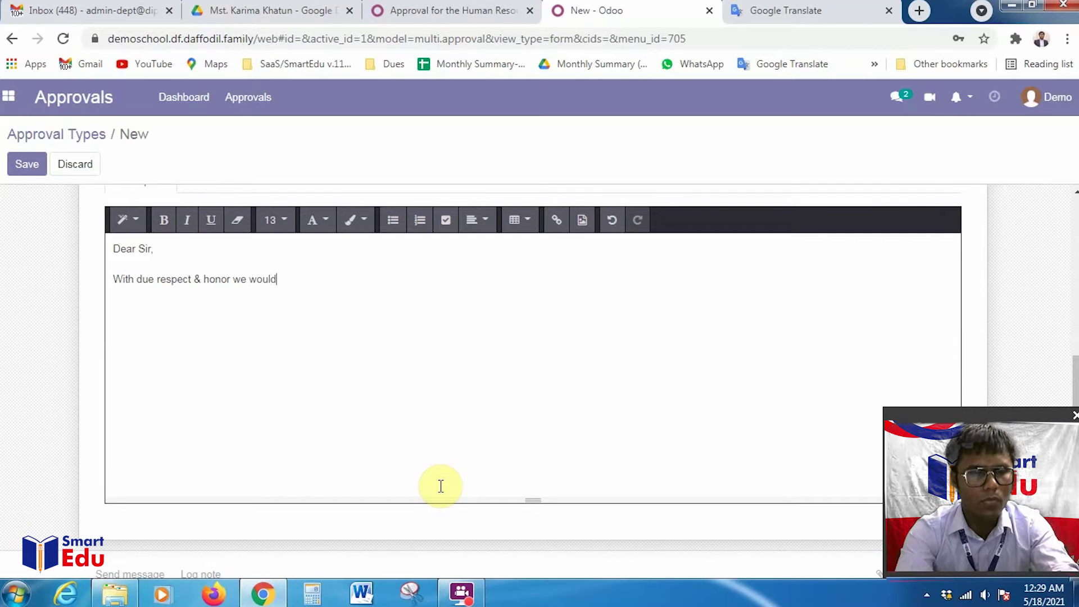
pyautogui.write('like to')
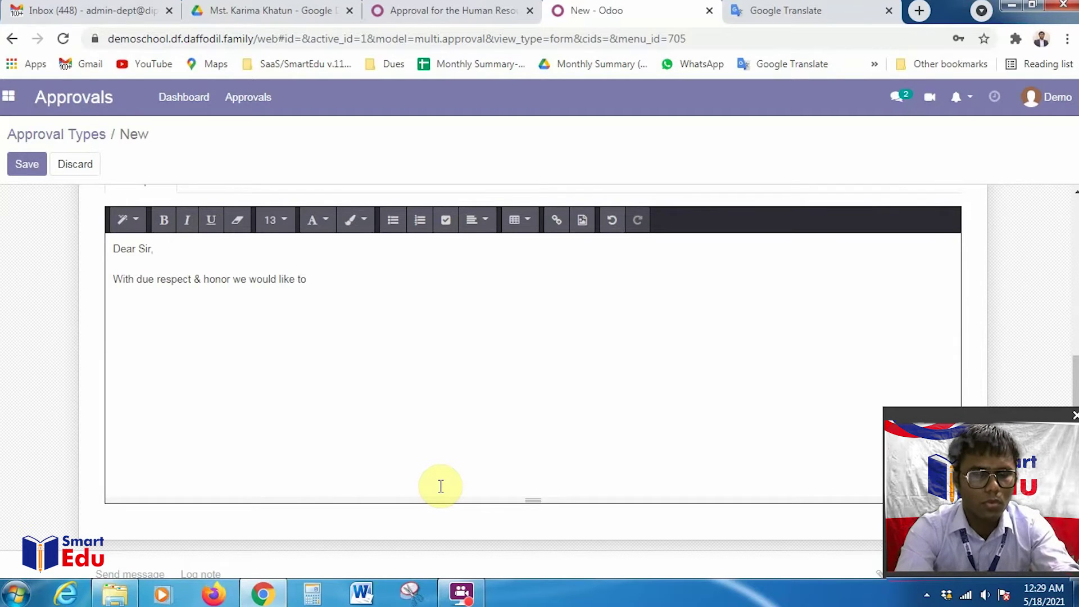
pyautogui.write(' inform you that')
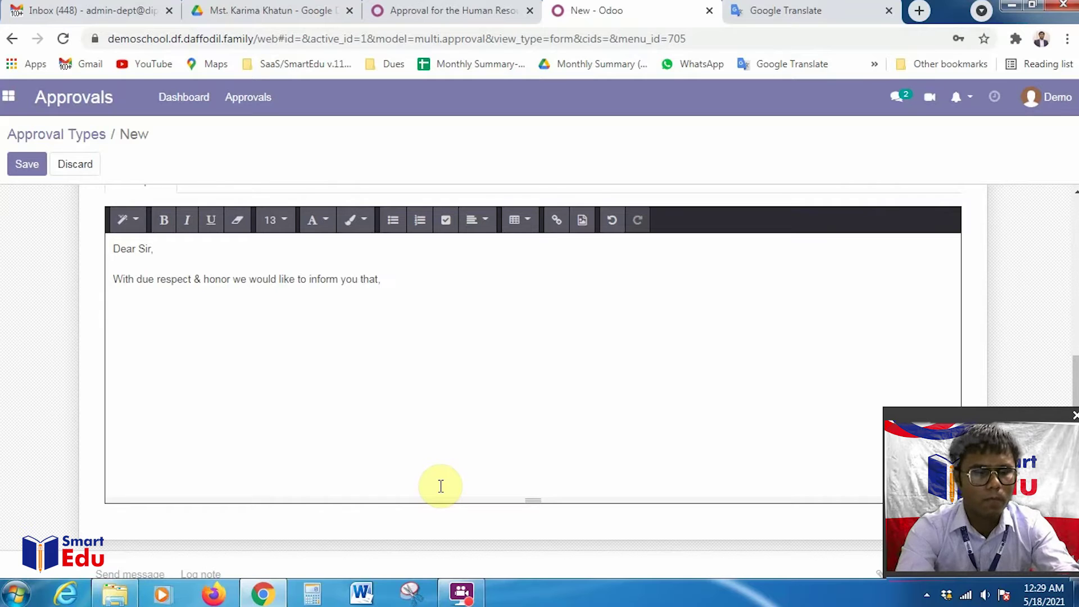
# Continue the description's sentence with ", we need a instructor full time basis".
pyautogui.write(', we need a instructor')
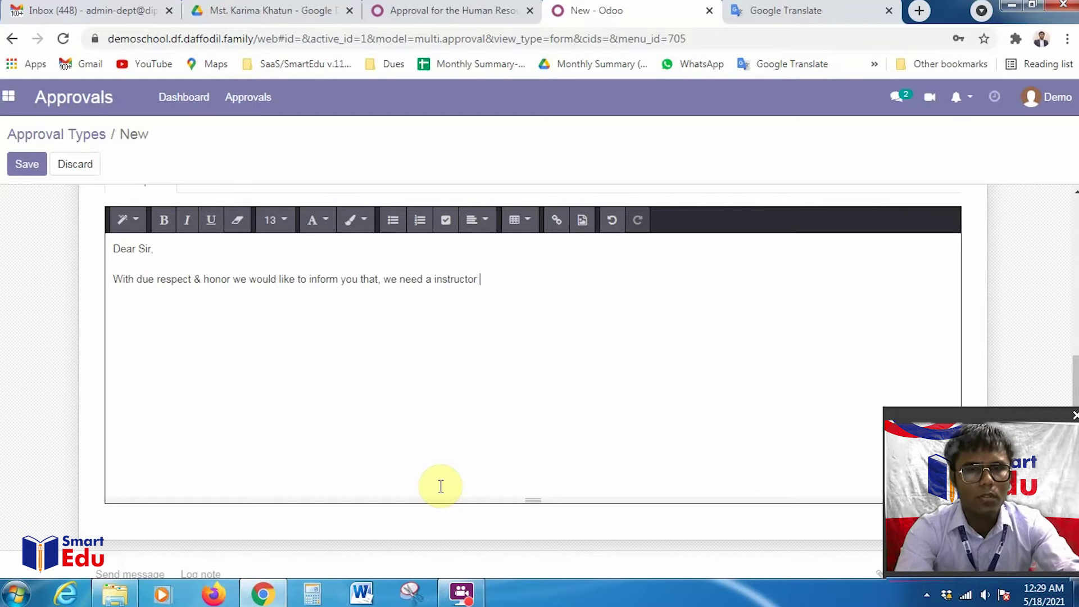
pyautogui.write('full')
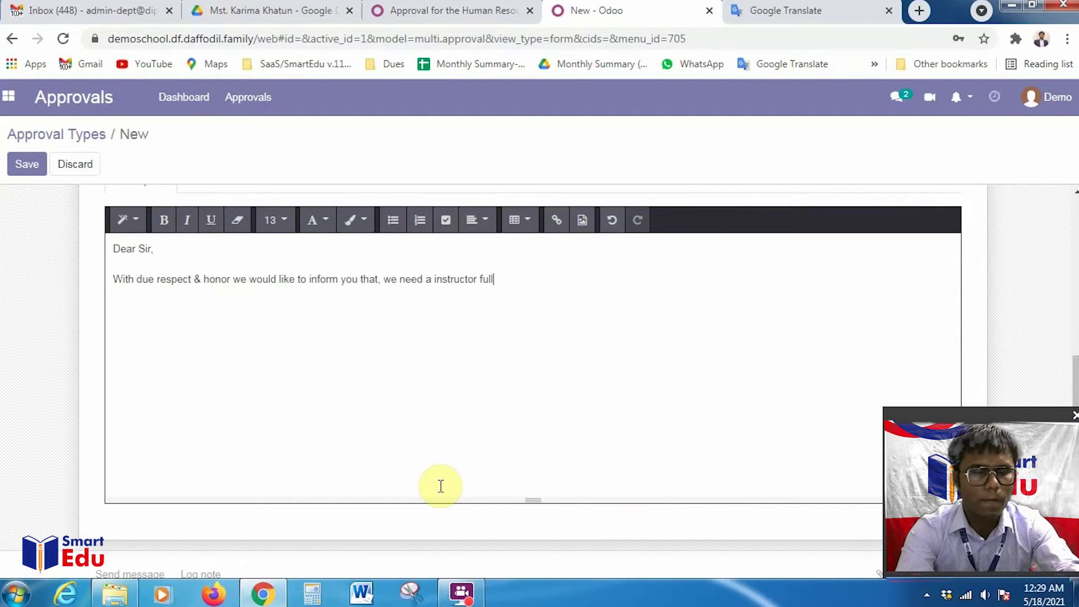
pyautogui.write(' taime')
pyautogui.press('BackSpace')
pyautogui.press('BackSpace')
pyautogui.press('BackSpace')
pyautogui.write('ime basis')
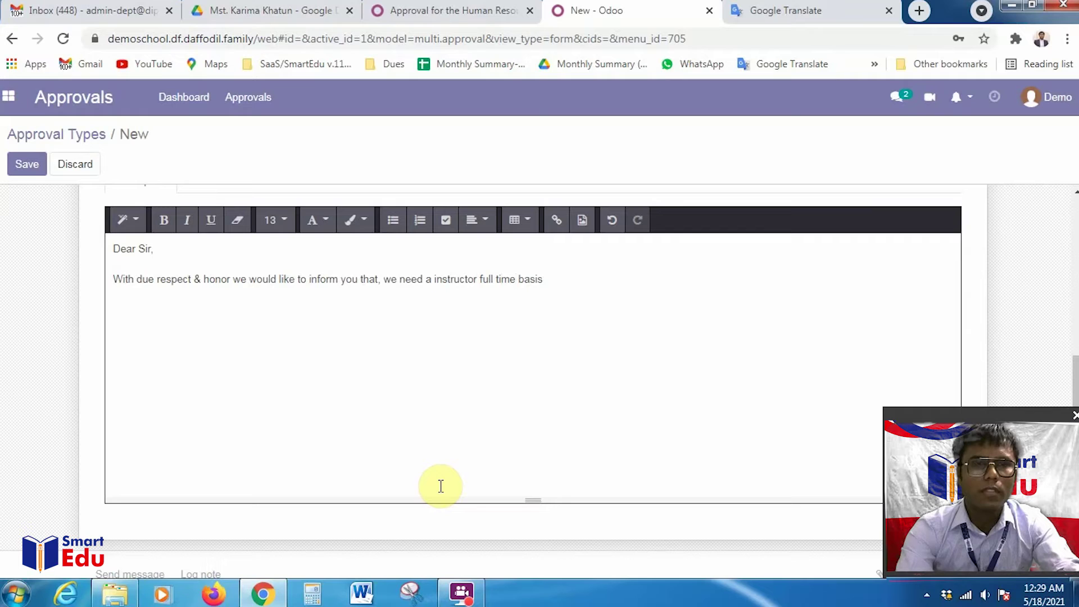
# Complete the sentence with "for X company." and start another one about "His/Her monthly" remuneration.
pyautogui.write(' for X company. His')
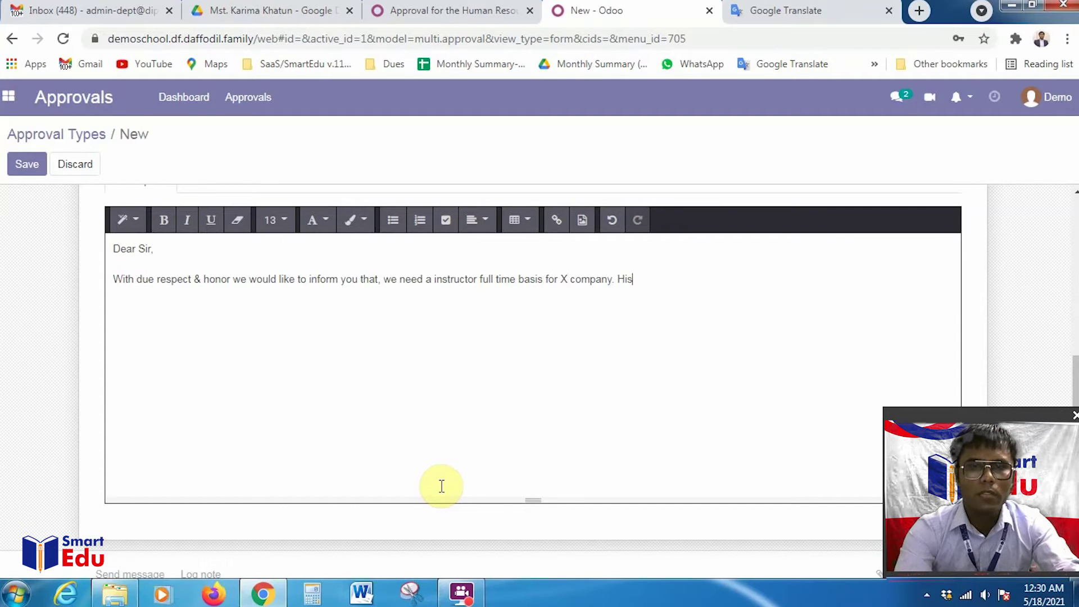
pyautogui.write('r manthly remunaration')
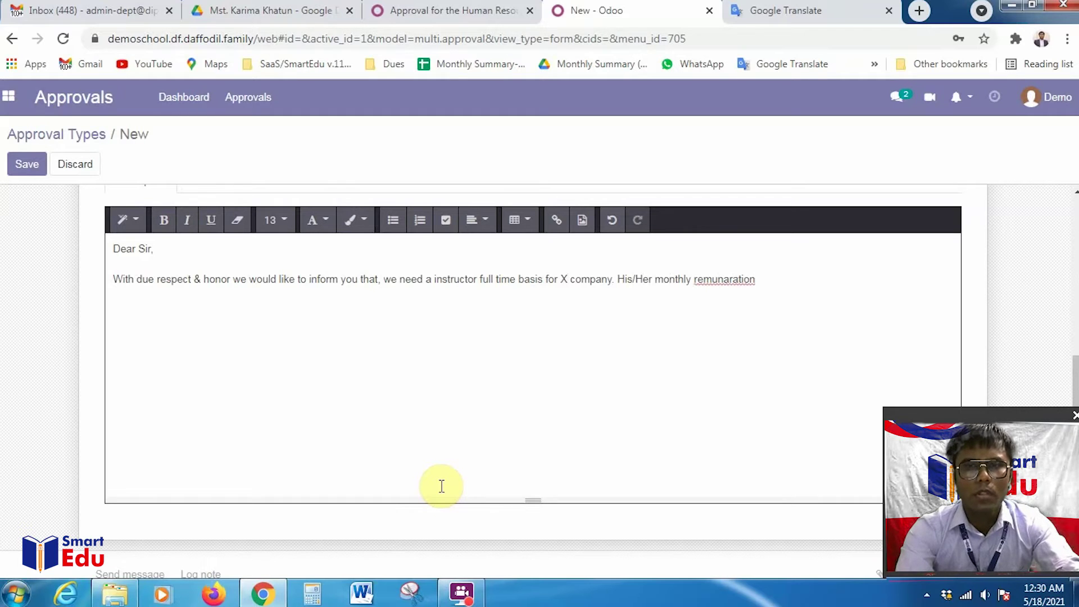
pyautogui.press('BackSpace')
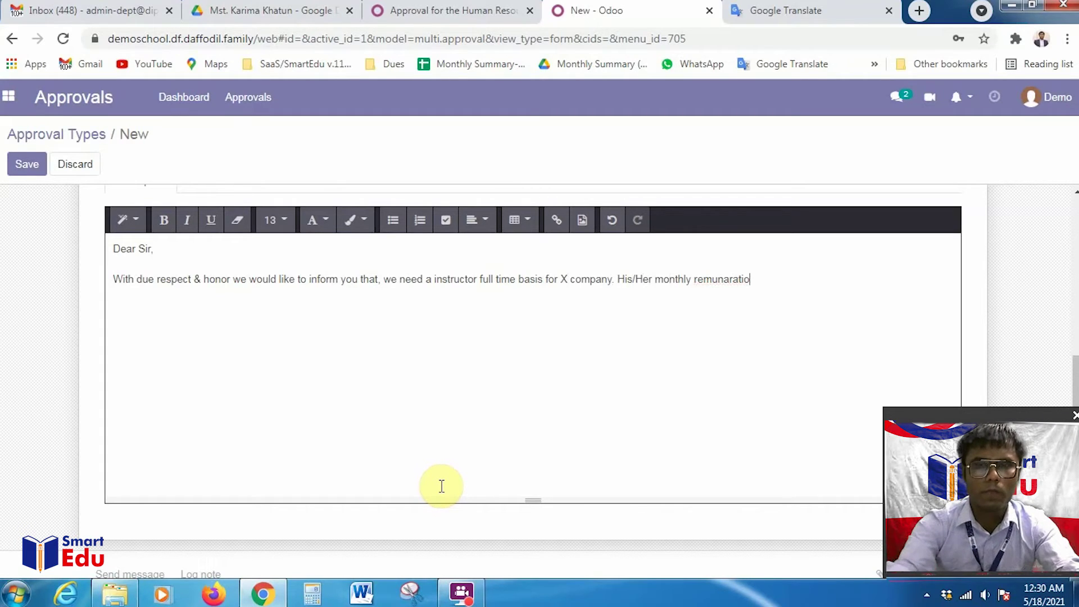
pyautogui.click(461, 591)
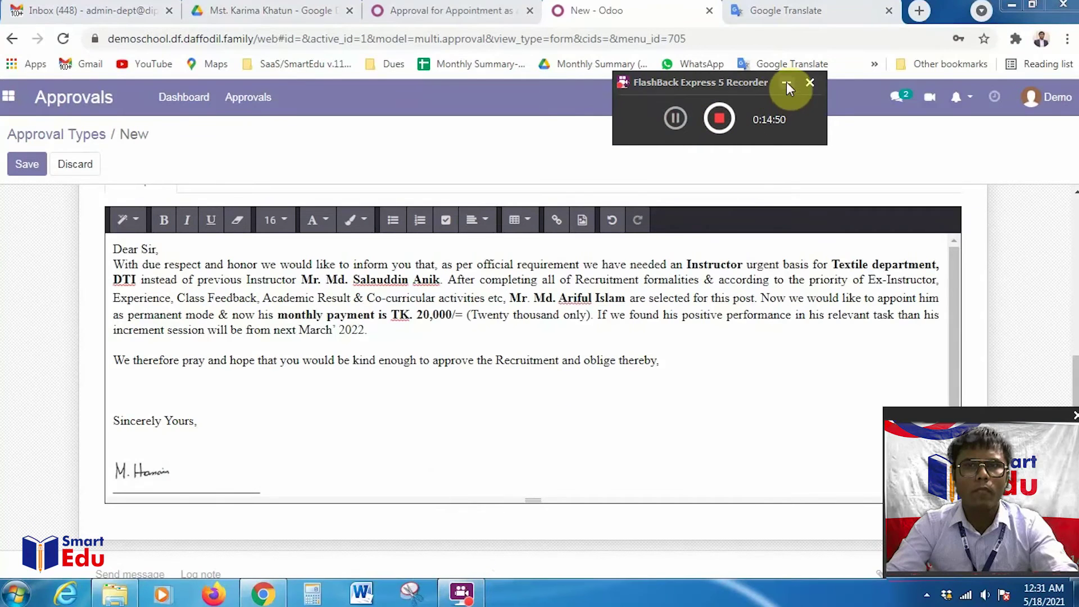
pyautogui.click(787, 82)
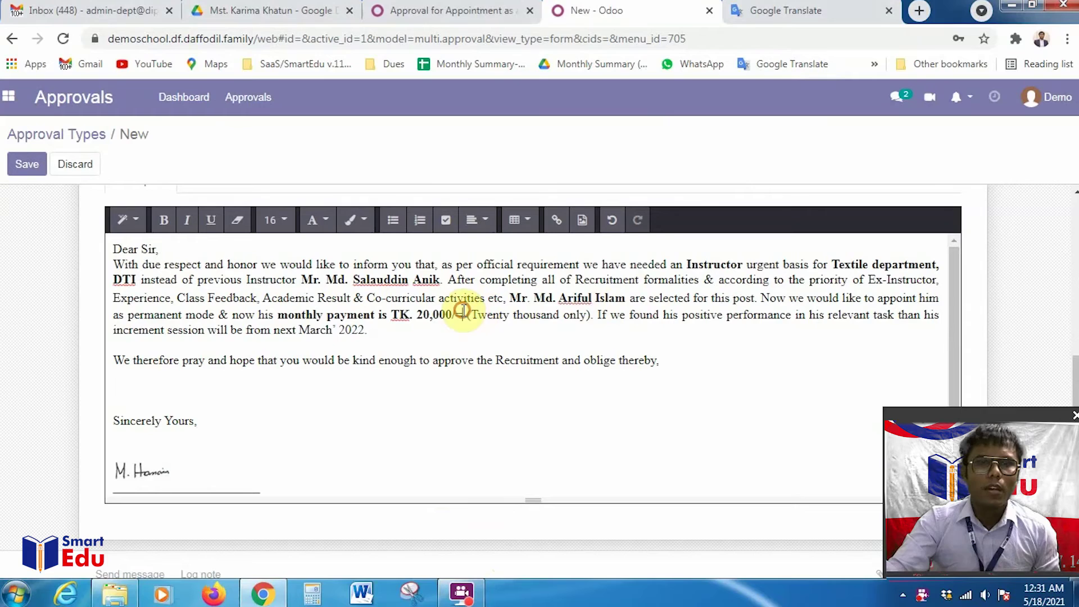
# Review the recruitment letter in the request's description, from the vacancy and selected candidate to the monthly payment and signature block.
pyautogui.scroll(3, 562, 319)
pyautogui.scroll(-3, 562, 318)
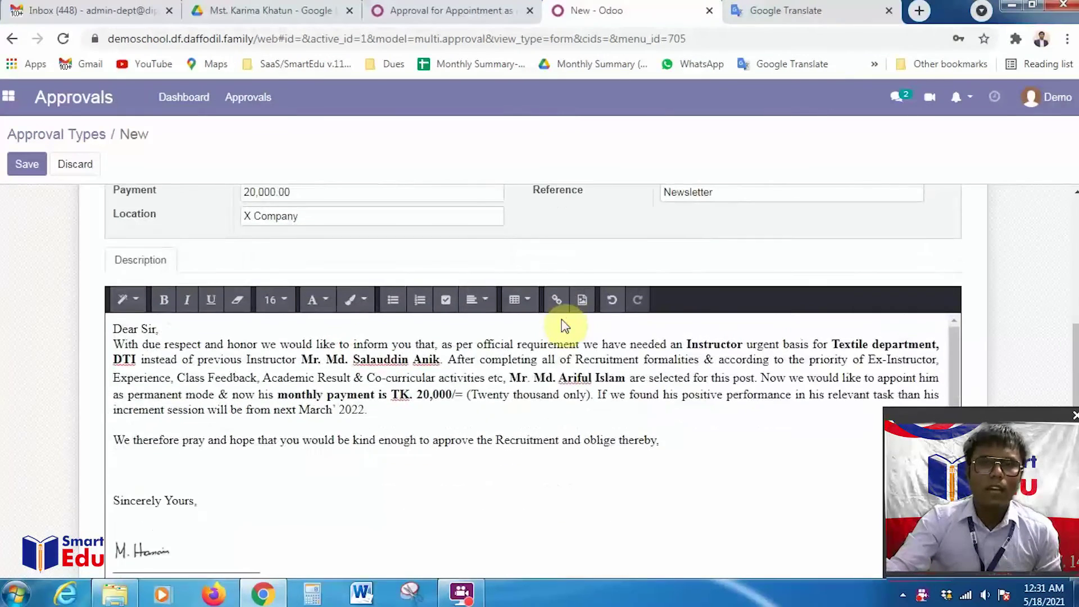
pyautogui.scroll(1, 562, 319)
pyautogui.scroll(-3, 748, 197)
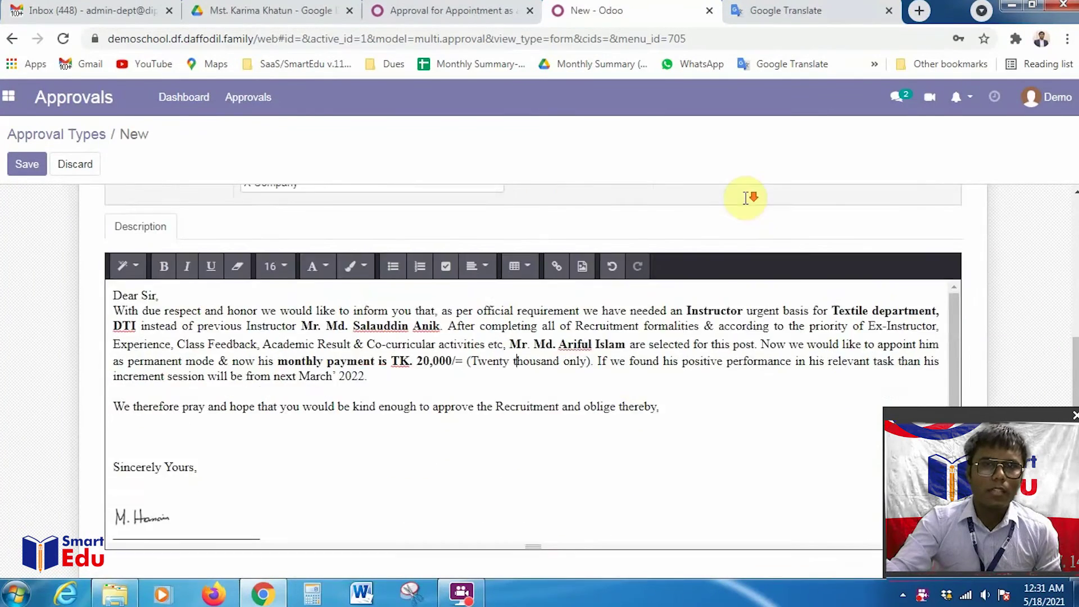
pyautogui.scroll(2, 1025, 298)
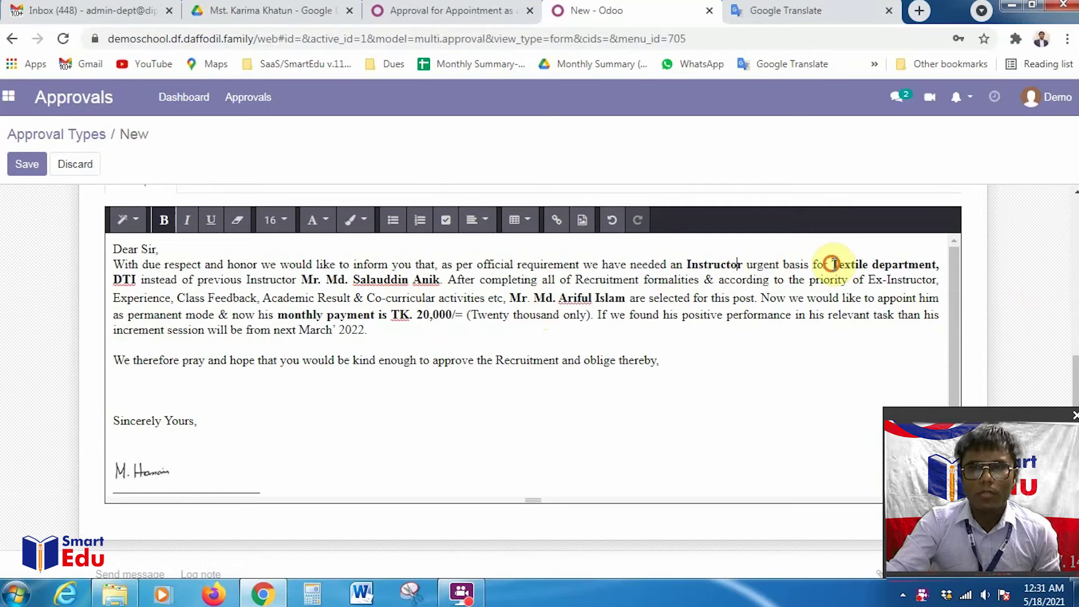
pyautogui.click(375, 284)
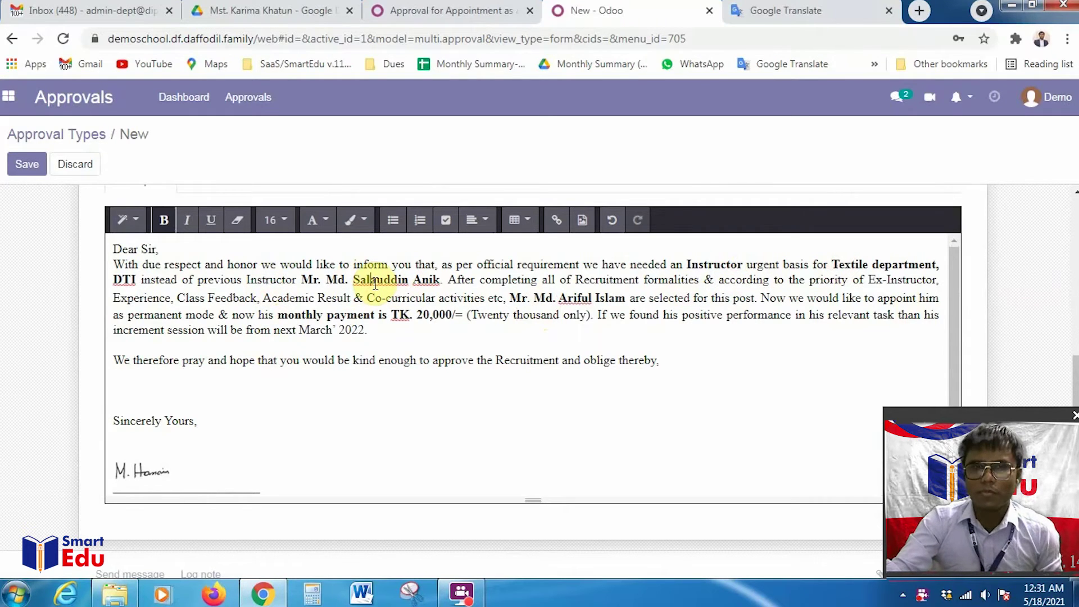
pyautogui.click(418, 299)
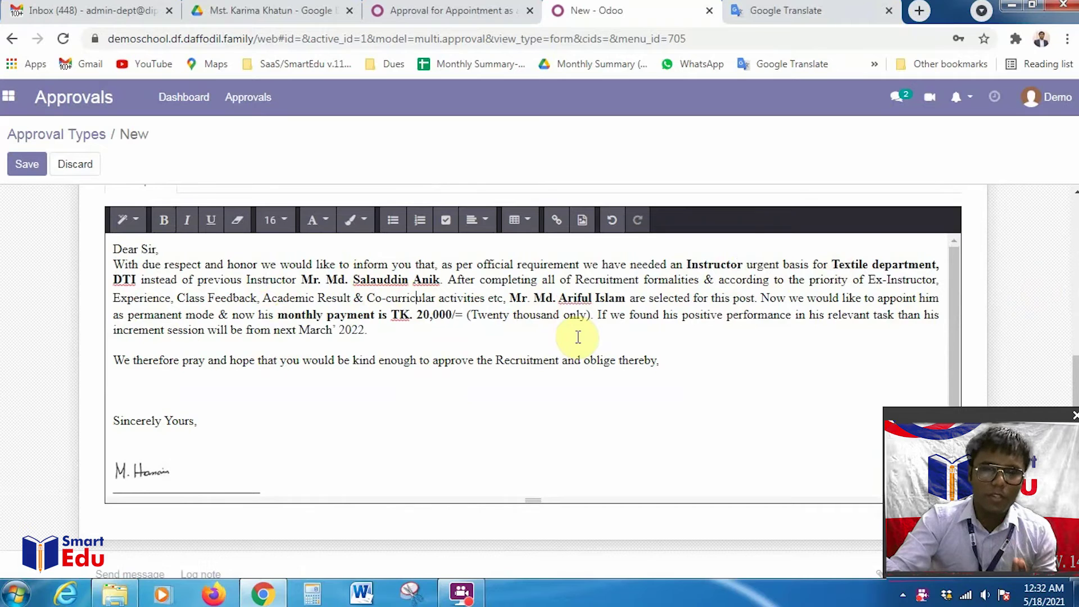
pyautogui.scroll(-5, 361, 388)
pyautogui.click(143, 281)
pyautogui.scroll(1, 321, 272)
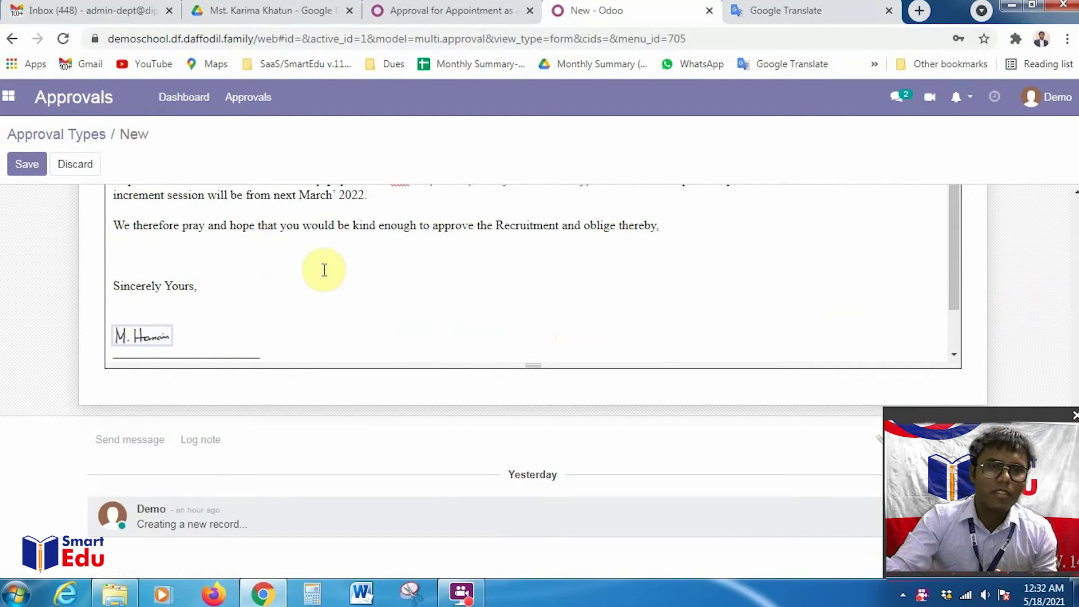
pyautogui.scroll(-1, 393, 281)
pyautogui.scroll(4, 494, 268)
pyautogui.scroll(2, 612, 238)
pyautogui.scroll(-5, 545, 303)
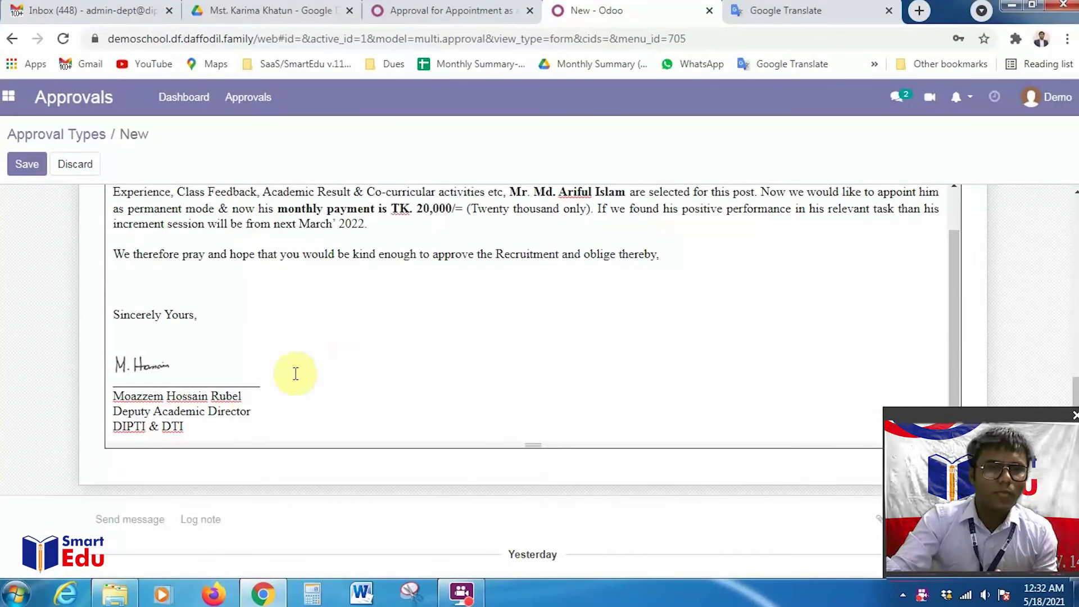
# Add an empty line below the signature block at the end of the description and check the letter's closing.
pyautogui.click(211, 431)
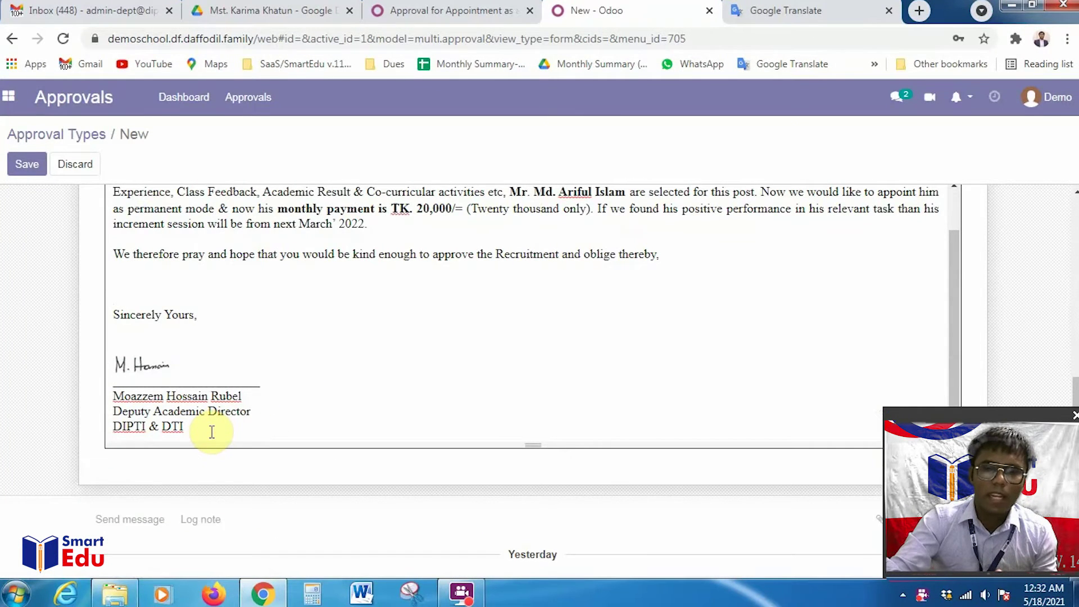
pyautogui.press('Return')
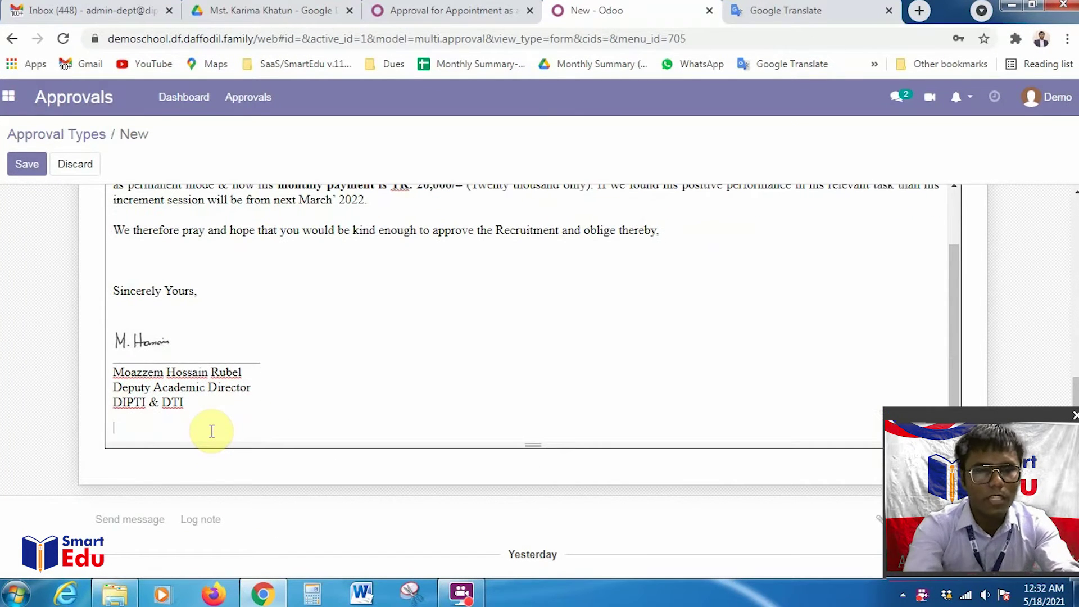
pyautogui.scroll(1, 377, 403)
pyautogui.scroll(-1, 378, 402)
pyautogui.scroll(-1, 377, 402)
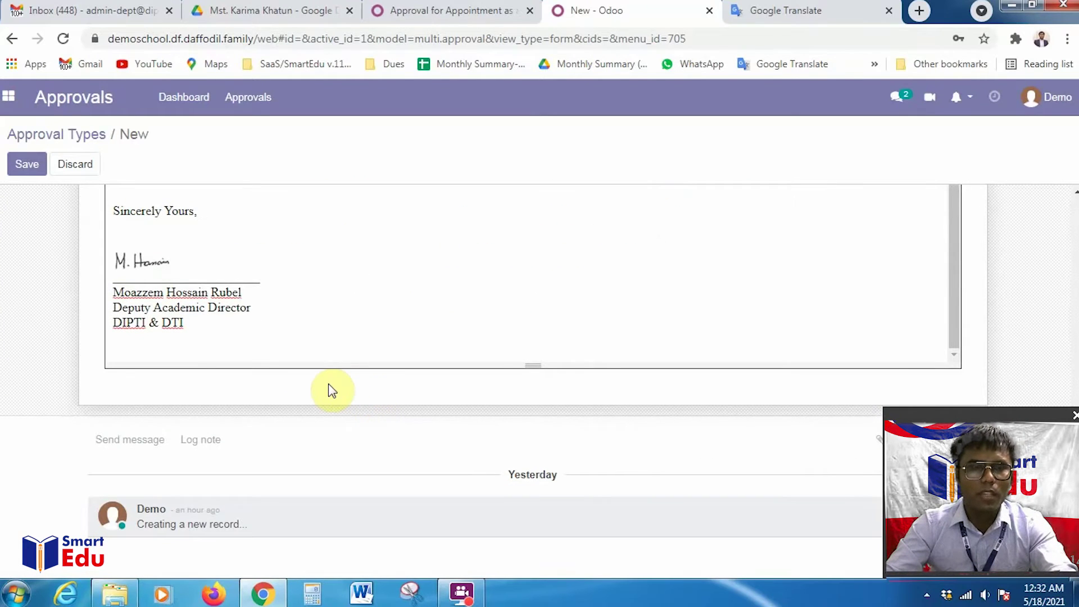
pyautogui.scroll(1, 642, 234)
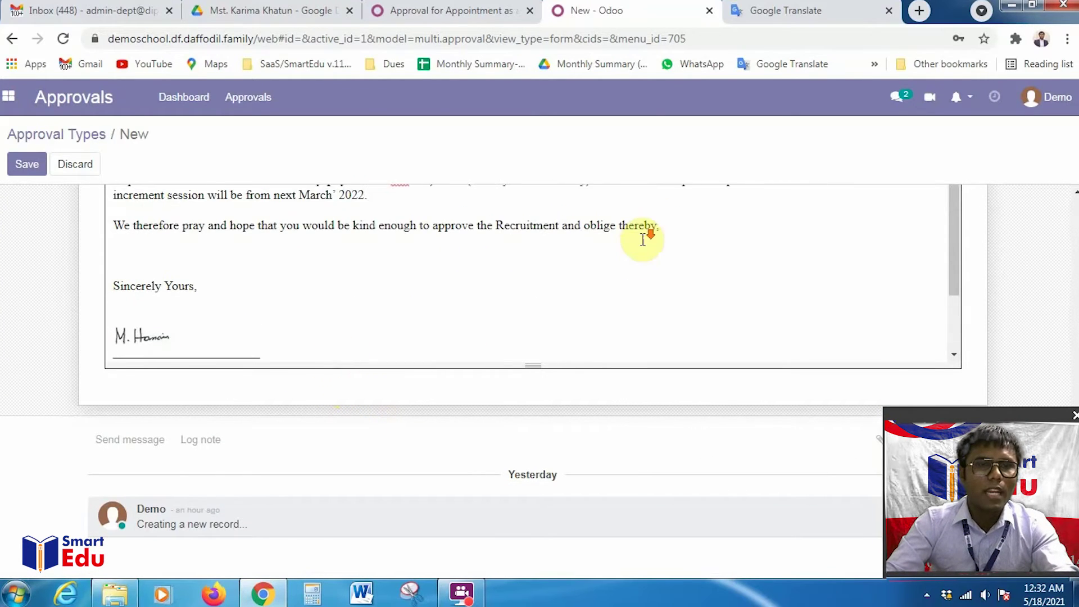
pyautogui.scroll(-1, 652, 245)
pyautogui.scroll(1, 1025, 248)
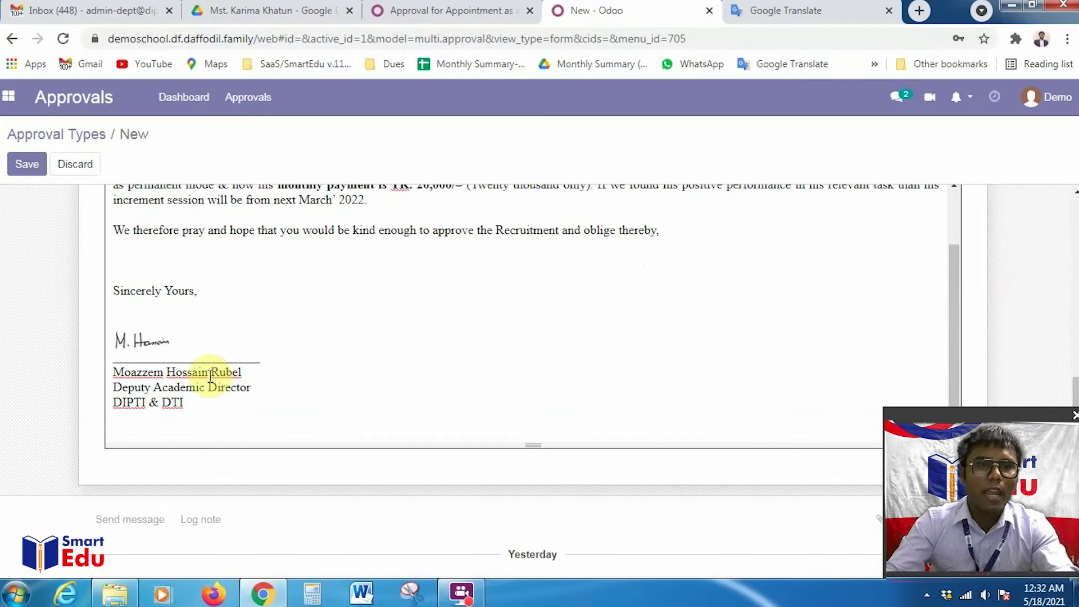
# Switch to Google Drive and open the people-and-groups sharing settings of the candidate's PDF.
pyautogui.click(271, 10)
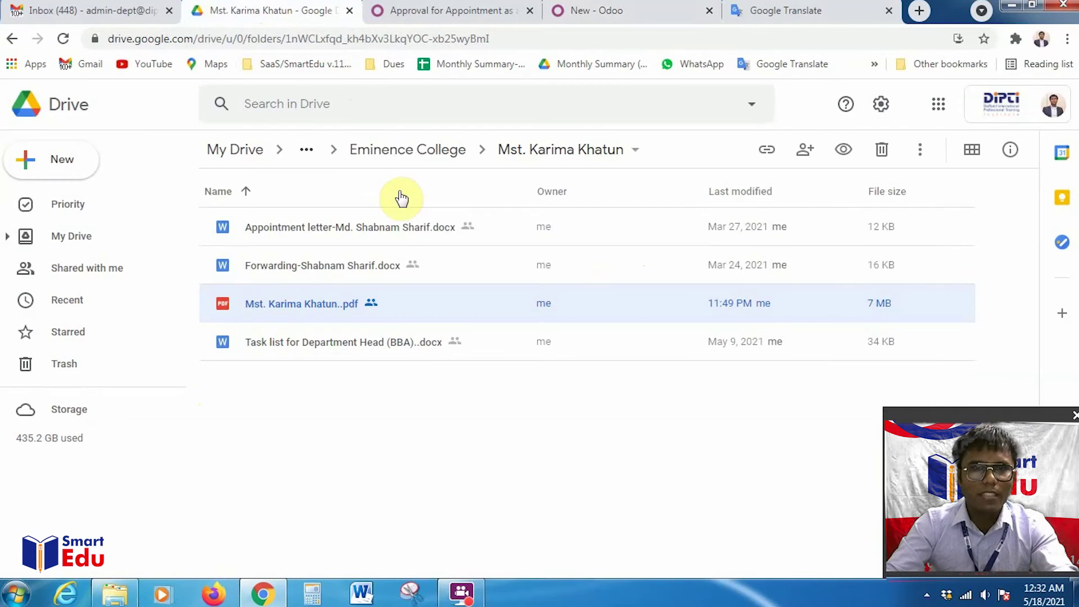
pyautogui.rightClick(288, 305)
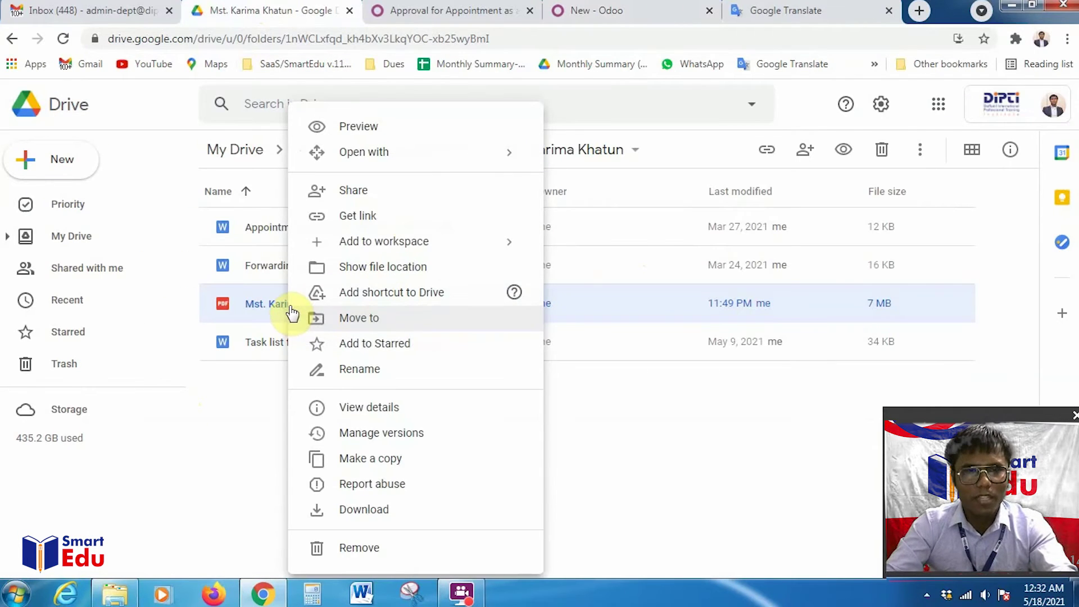
pyautogui.click(370, 223)
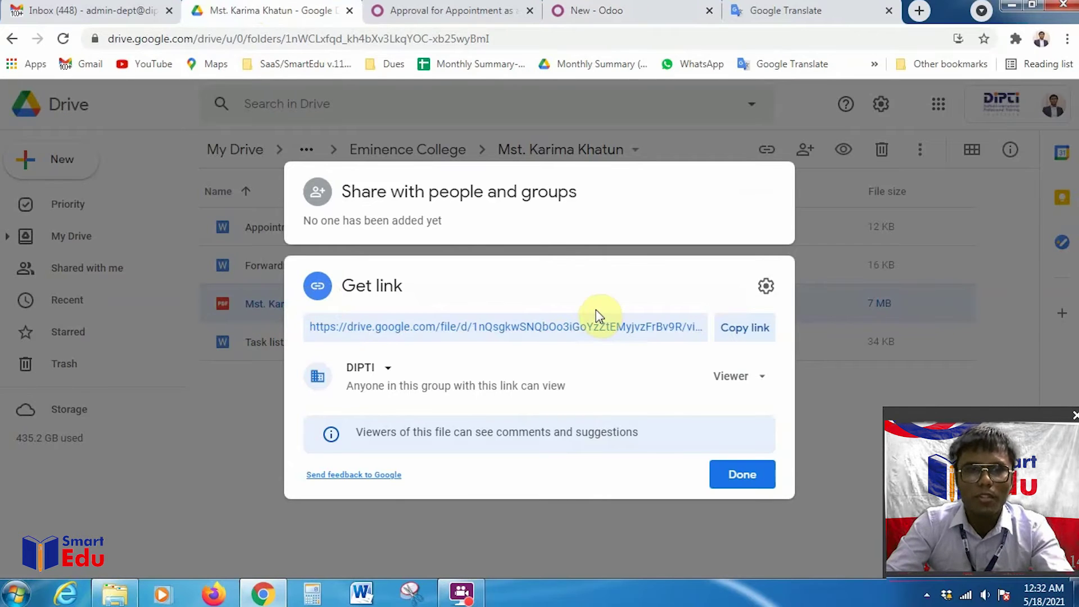
pyautogui.click(467, 221)
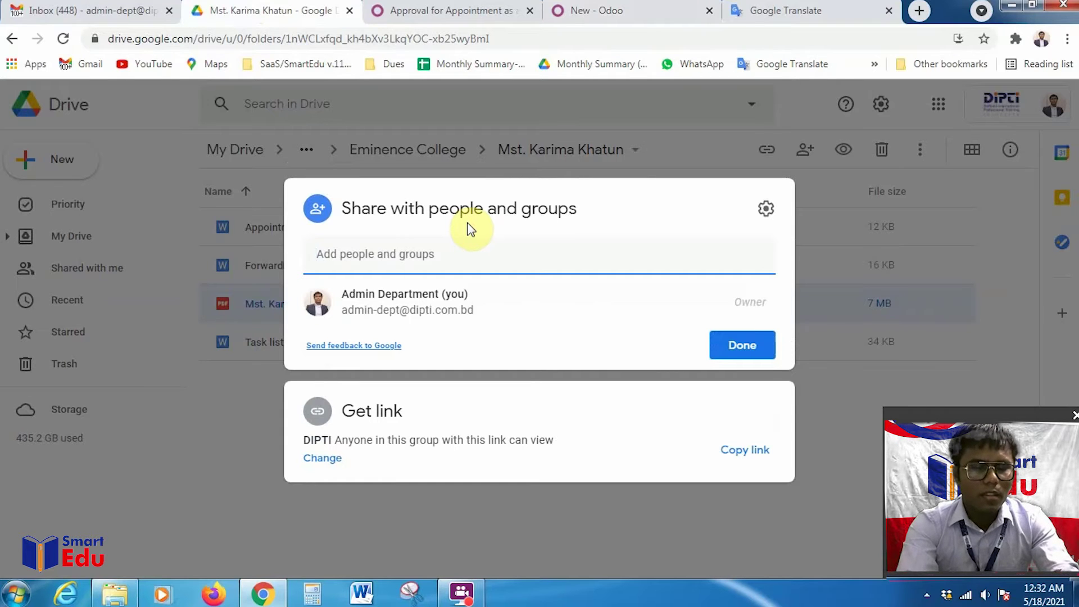
# Share the PDF with three colleagues by e-mail as Editor, with people notification turned off.
pyautogui.hotkey('ctrl', 'v')
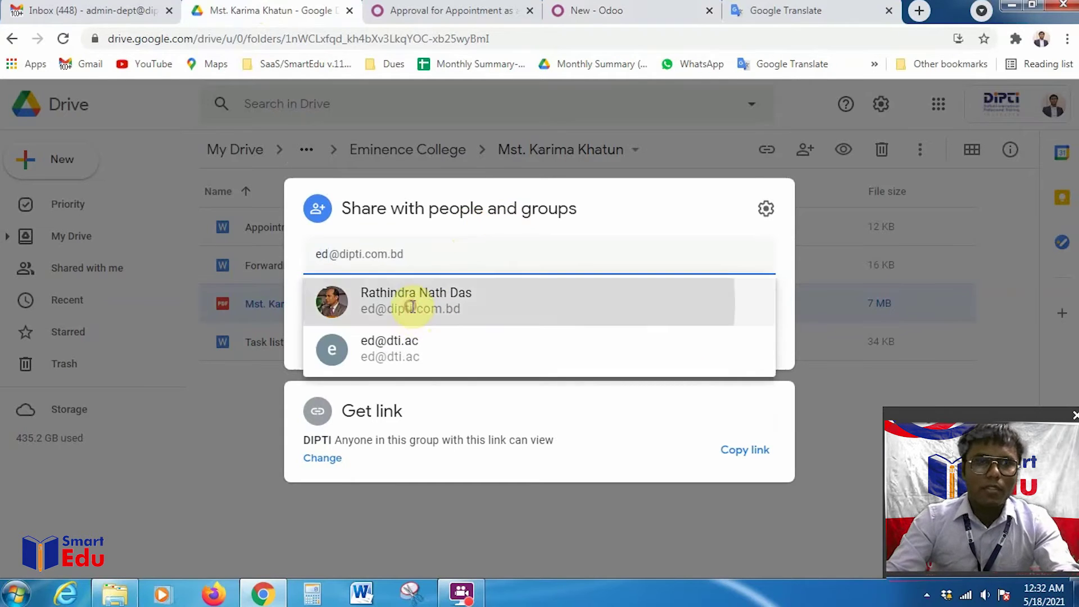
pyautogui.click(412, 306)
pyautogui.write('d')
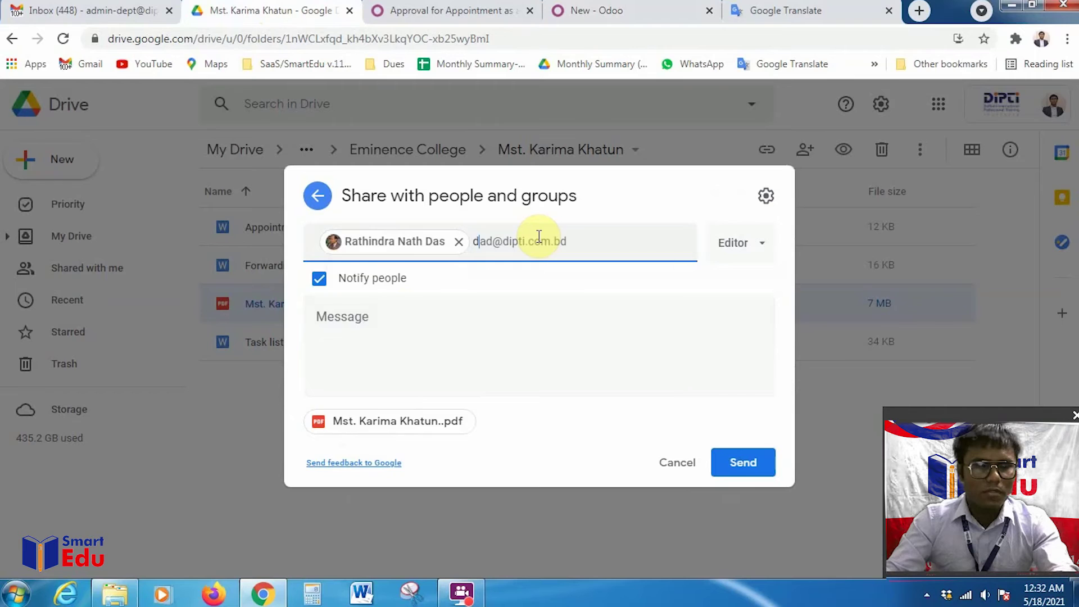
pyautogui.click(416, 293)
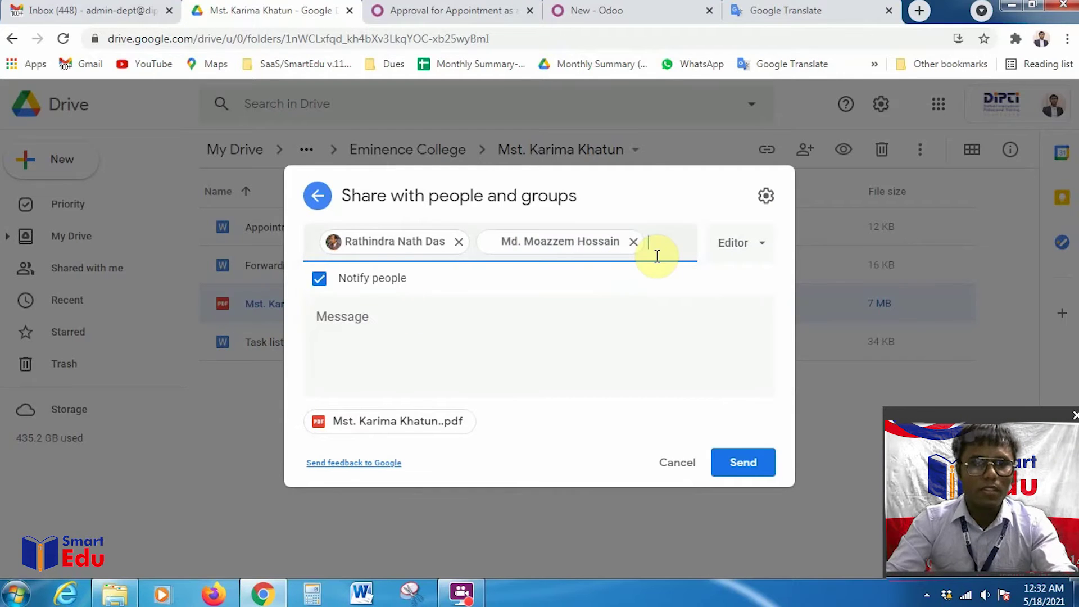
pyautogui.hotkey('ctrl', 'v')
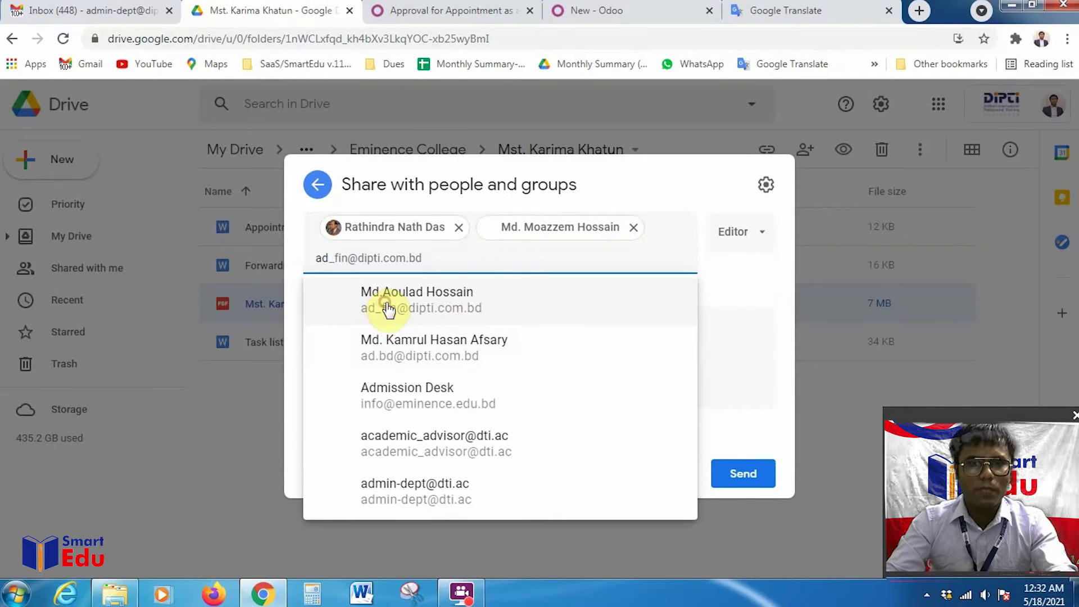
pyautogui.click(388, 306)
pyautogui.click(318, 292)
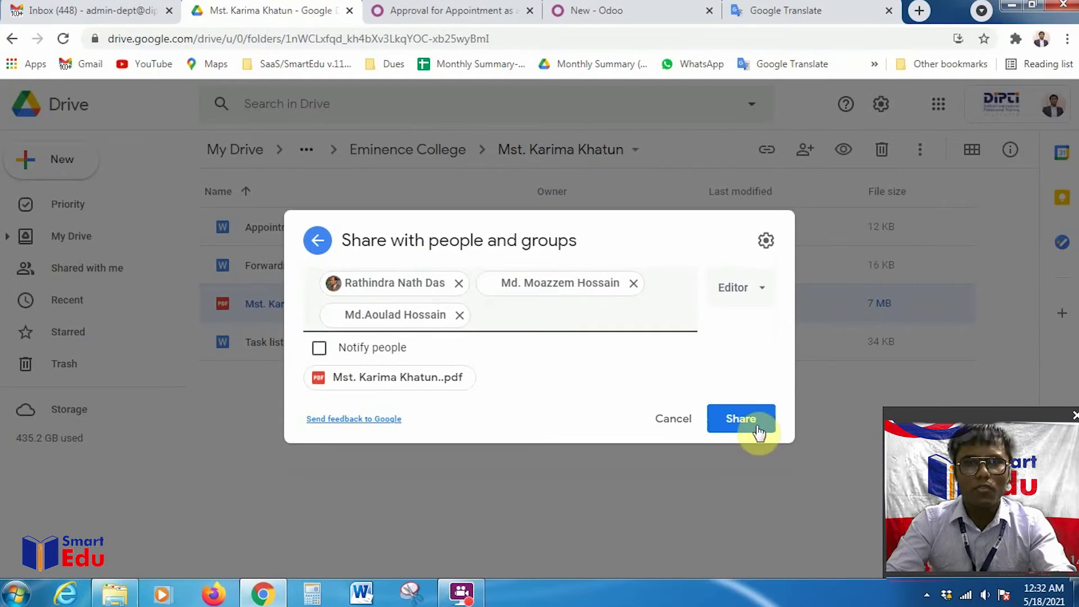
pyautogui.click(739, 420)
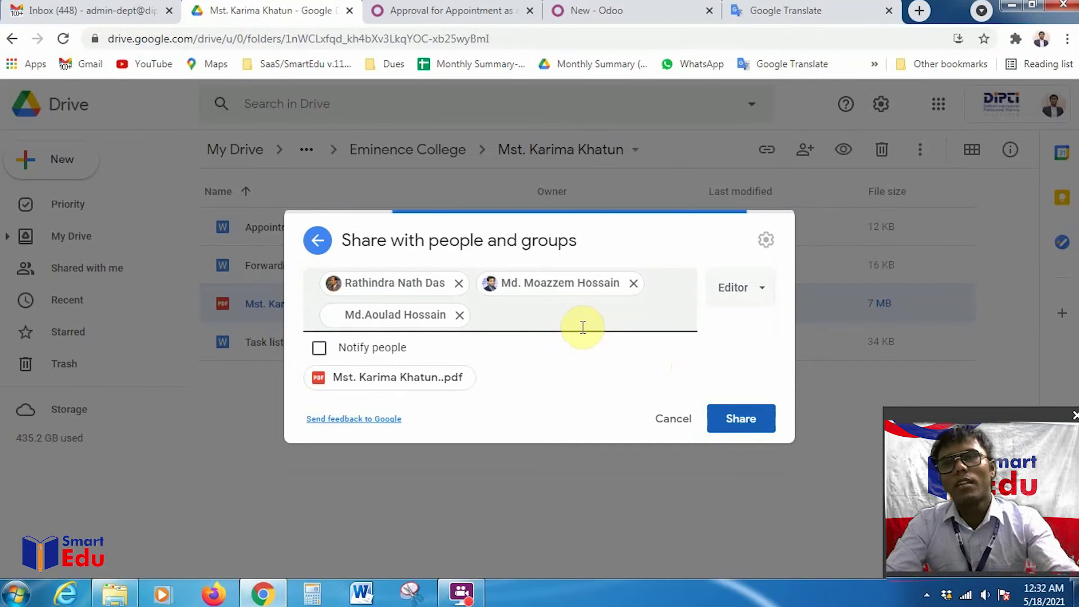
# Switch back to the Odoo request, add "Document Link" below the description's signature block, and start a hyperlink on that text.
pyautogui.click(645, 9)
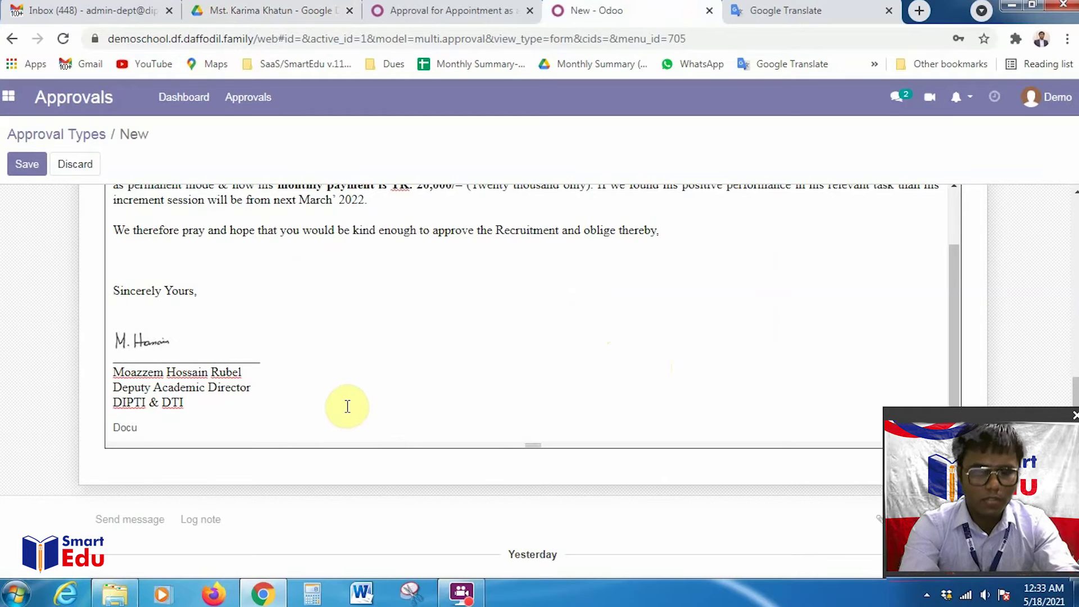
pyautogui.write('ent Link')
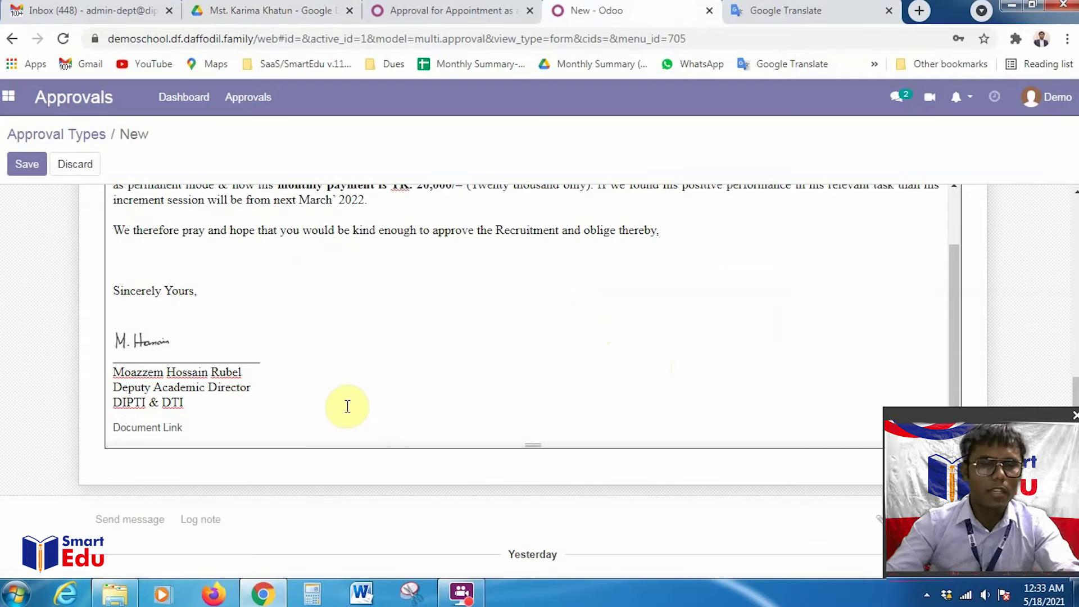
pyautogui.tripleClick(225, 423)
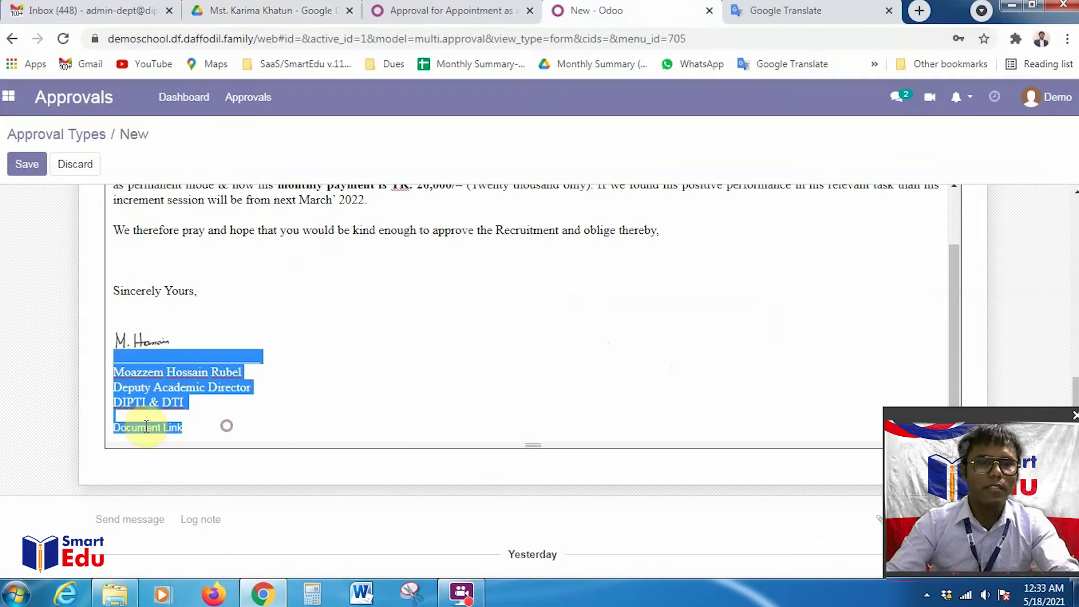
pyautogui.click(212, 420)
pyautogui.moveTo(185, 433); pyautogui.dragTo(109, 429)
pyautogui.scroll(2, 581, 302)
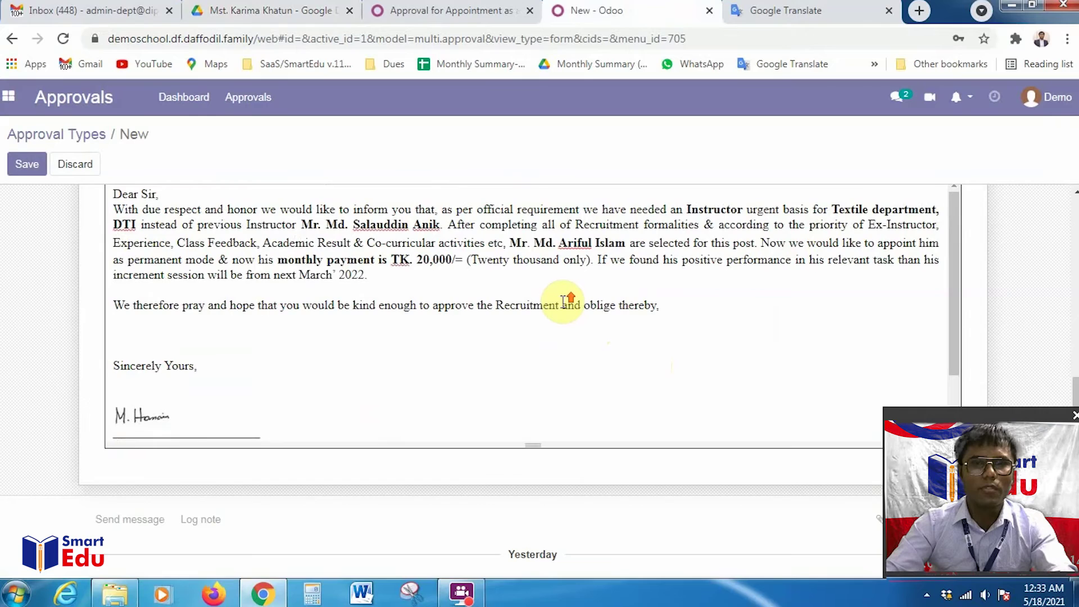
pyautogui.scroll(3, 567, 298)
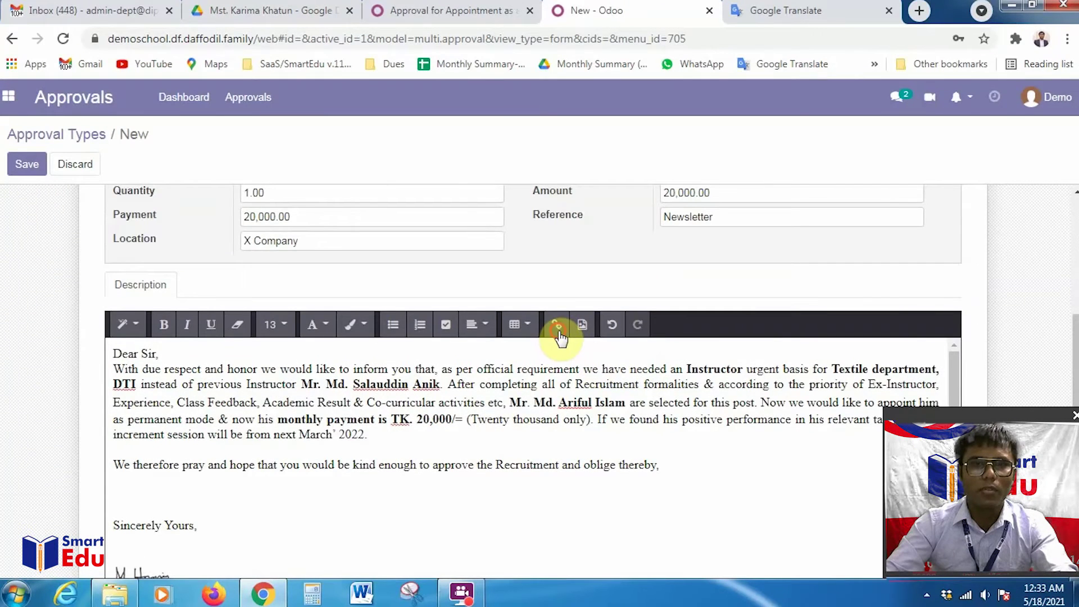
pyautogui.click(558, 328)
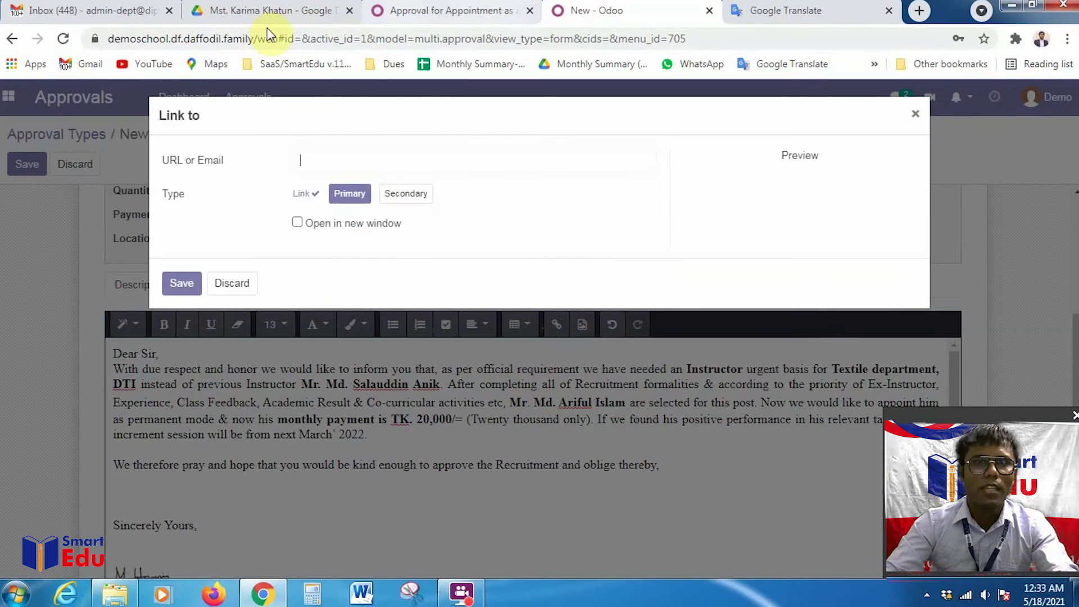
# Switch to Google Drive and copy the sharing link of the candidate's PDF.
pyautogui.click(303, 13)
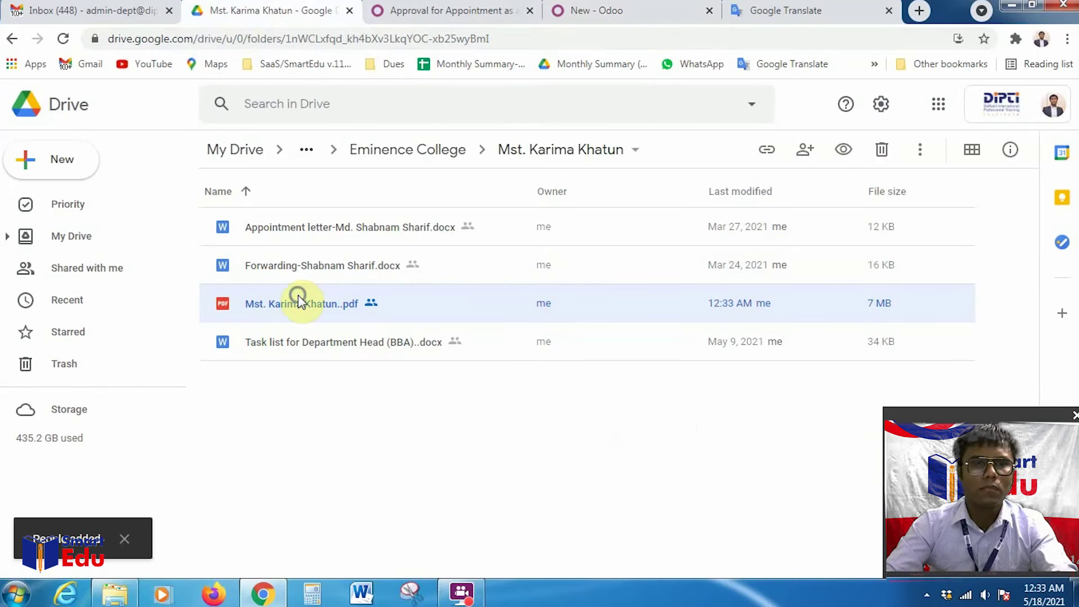
pyautogui.rightClick(298, 298)
pyautogui.click(375, 218)
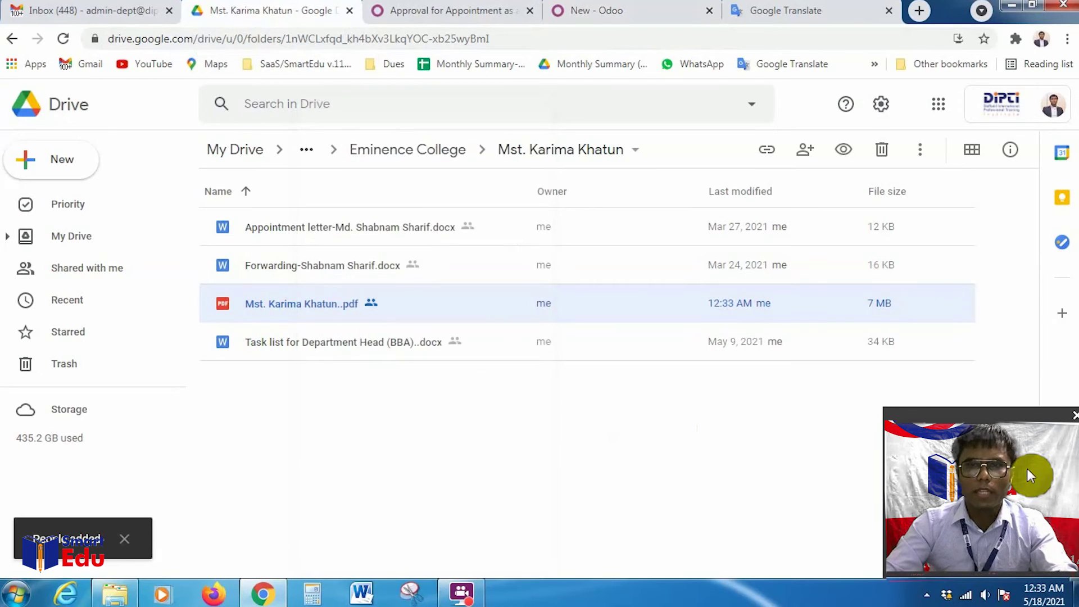
pyautogui.click(757, 328)
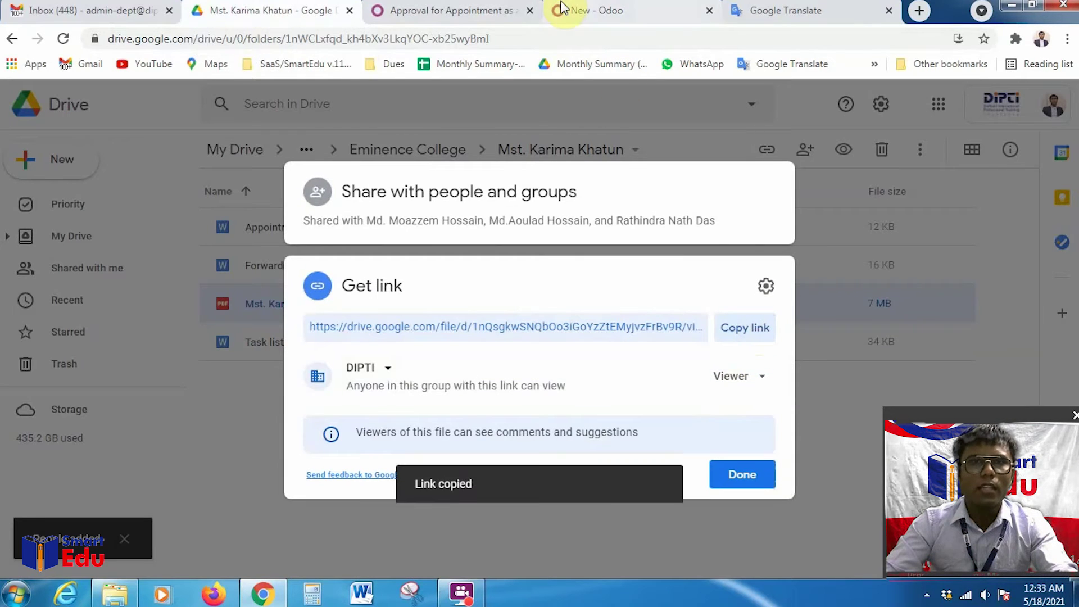
# In the Odoo request, link the "Document Link" text to the copied Drive URL as a Primary button that opens in a new window.
pyautogui.click(685, 7)
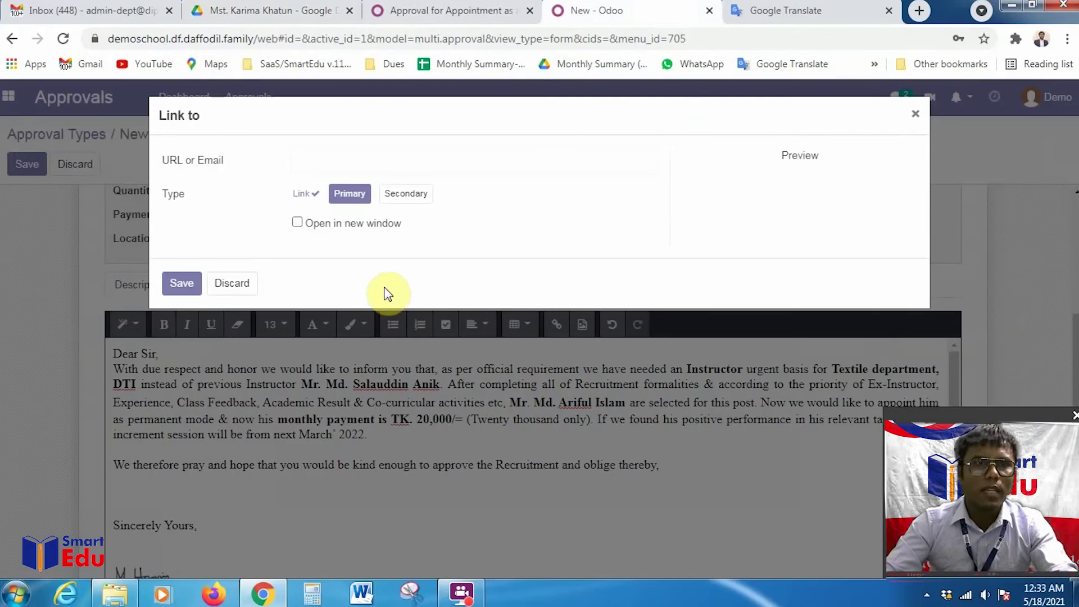
pyautogui.hotkey('ctrl', 'v')
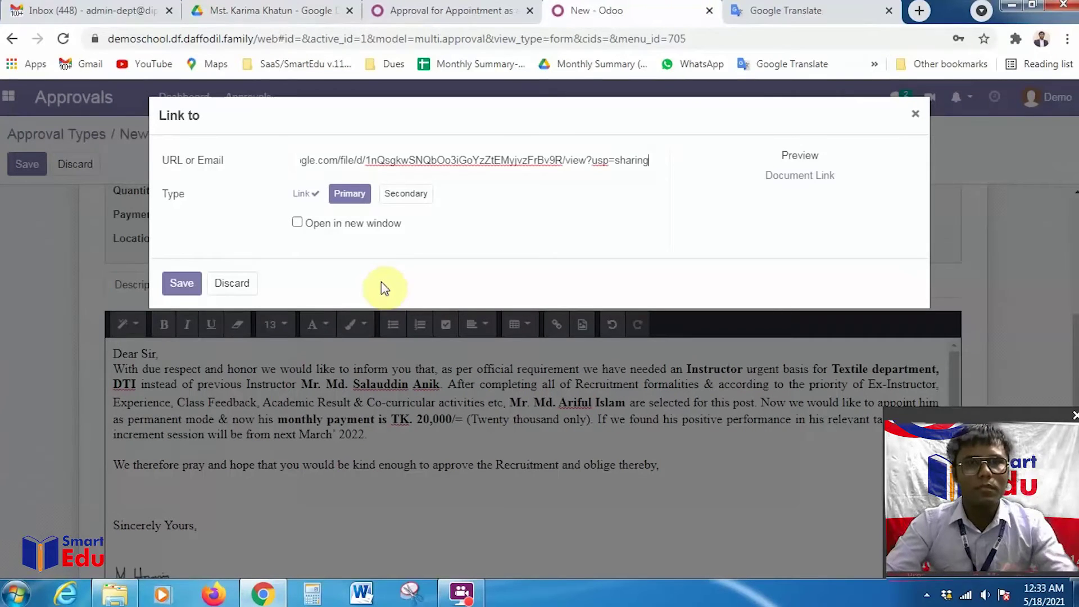
pyautogui.click(297, 222)
pyautogui.click(350, 194)
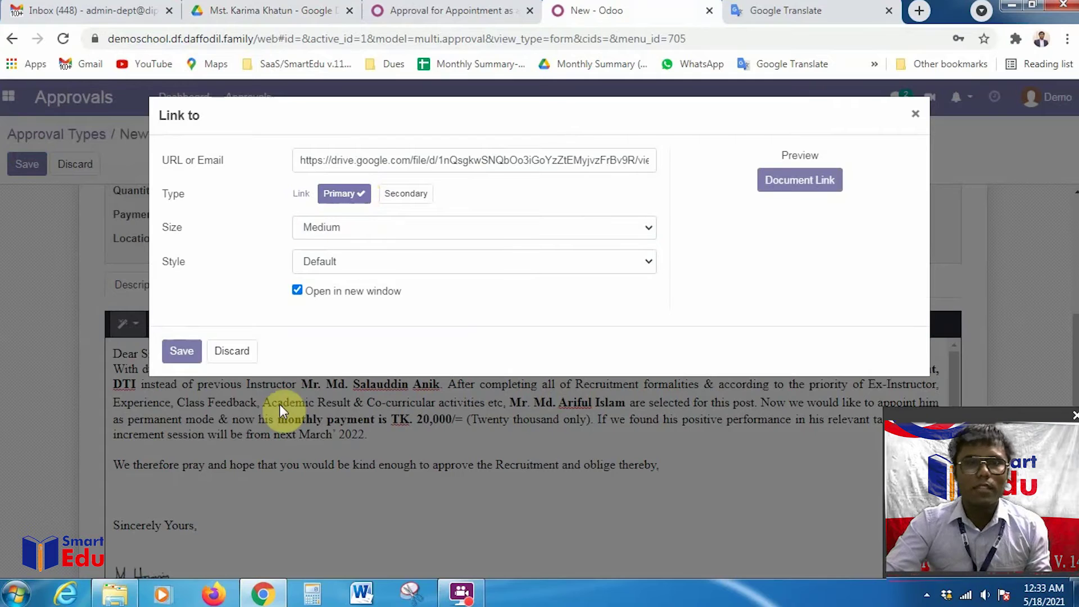
pyautogui.click(180, 350)
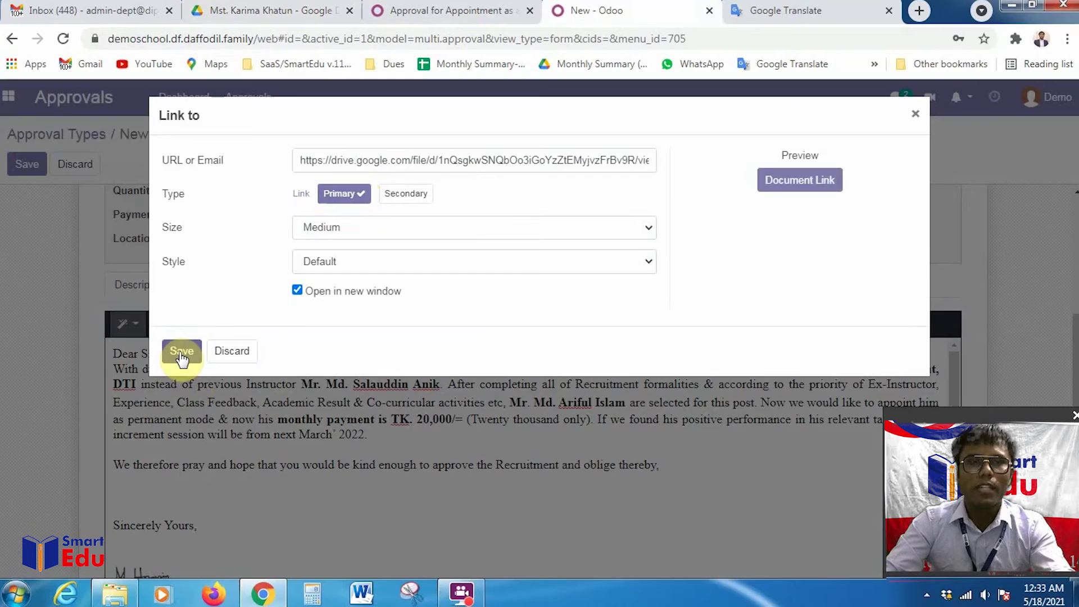
pyautogui.click(179, 353)
# Check the link button at the end of the description and save the approval request.
pyautogui.scroll(-2, 320, 426)
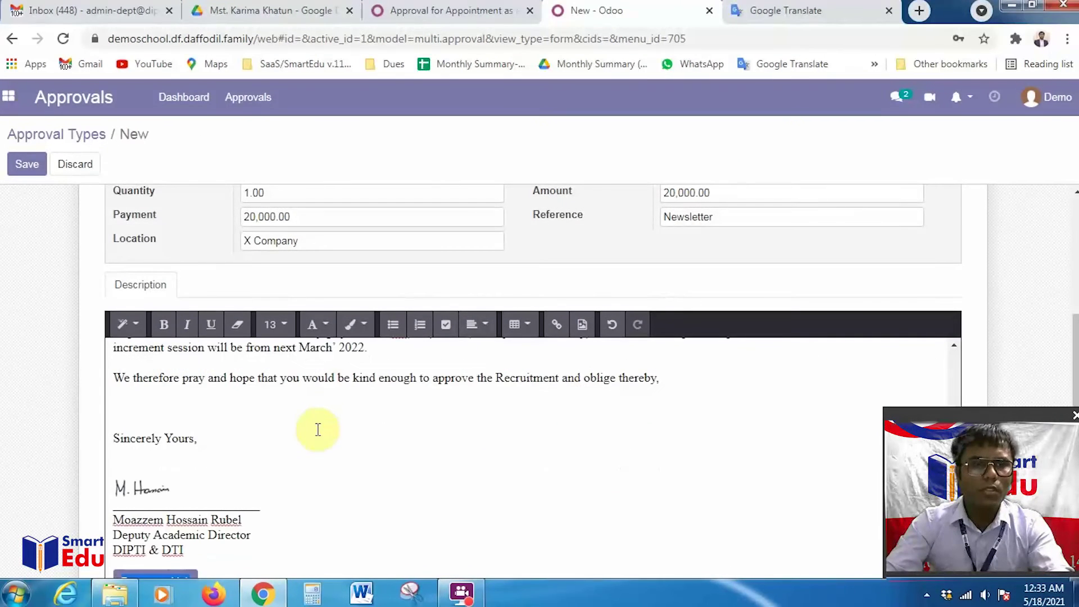
pyautogui.scroll(-3, 421, 459)
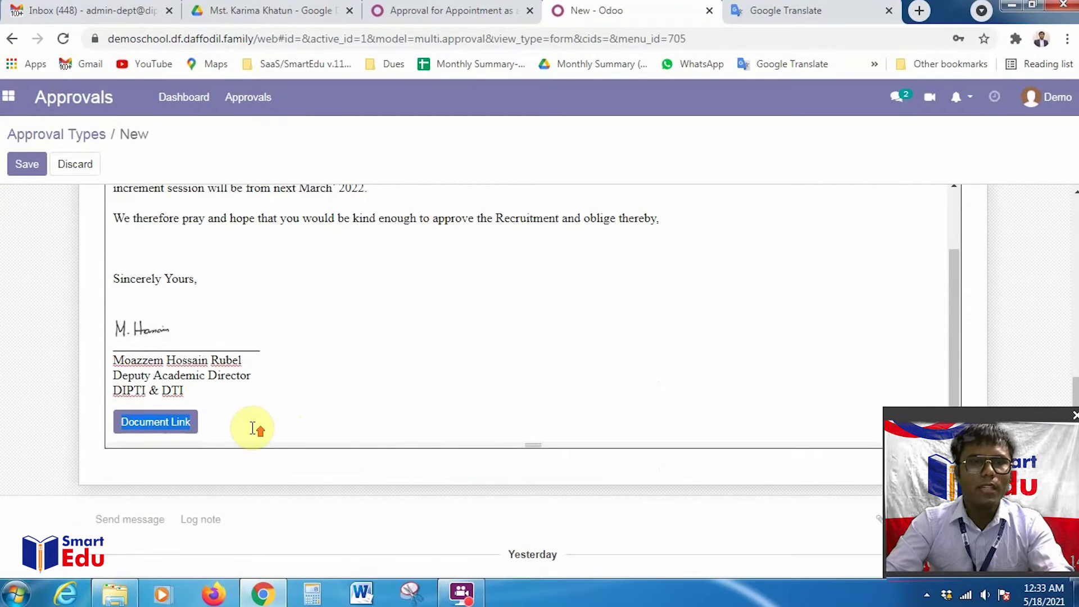
pyautogui.scroll(2, 253, 428)
pyautogui.click(26, 163)
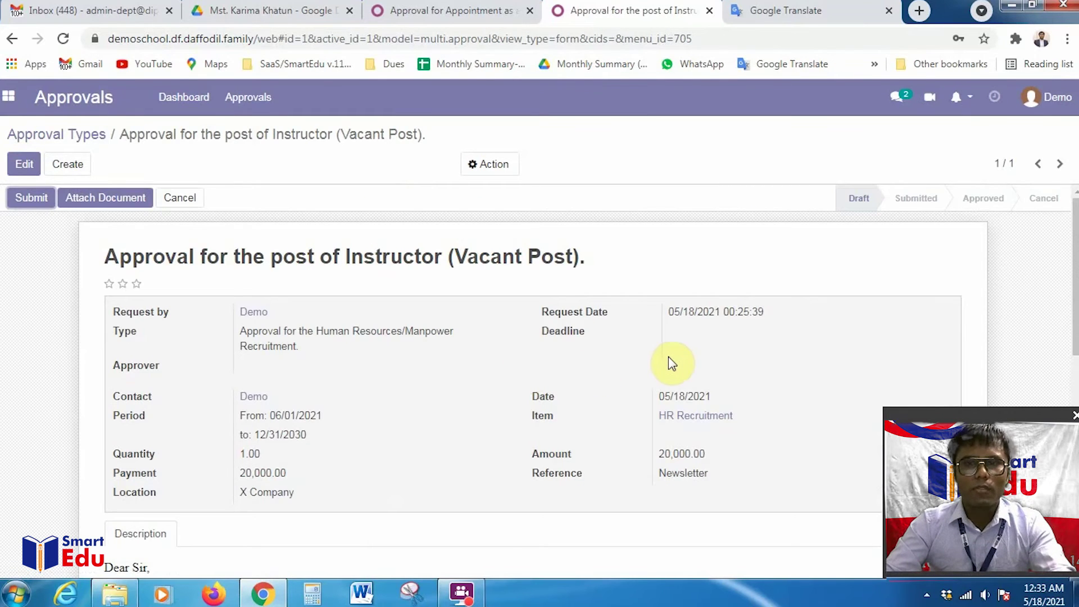
# Review the saved Instructor (Vacant Post) request down to its document link and submit it for approval.
pyautogui.scroll(-3, 671, 363)
pyautogui.scroll(-3, 672, 362)
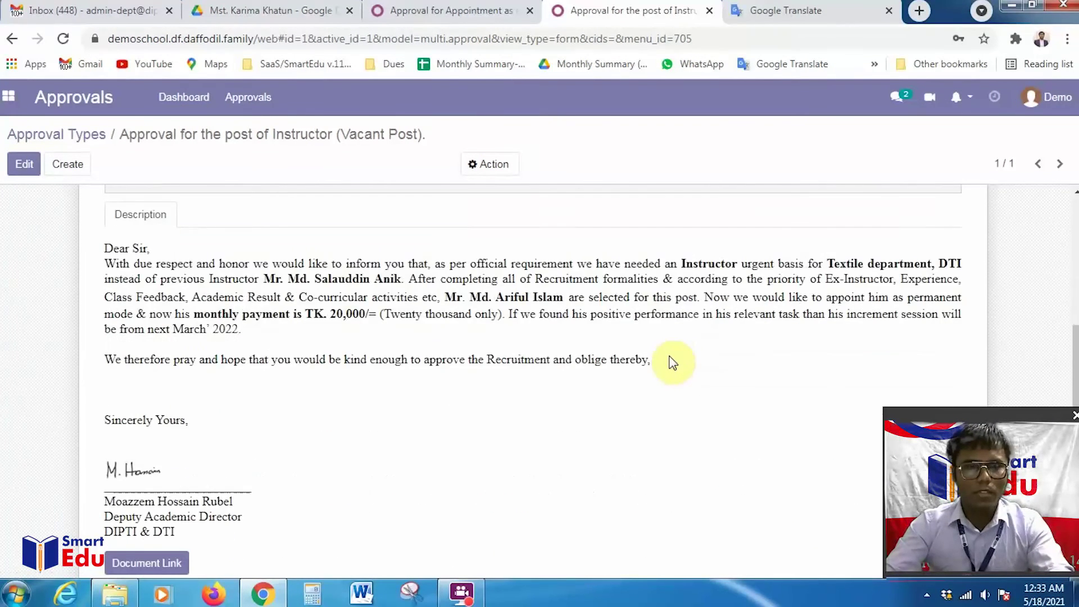
pyautogui.scroll(-4, 673, 362)
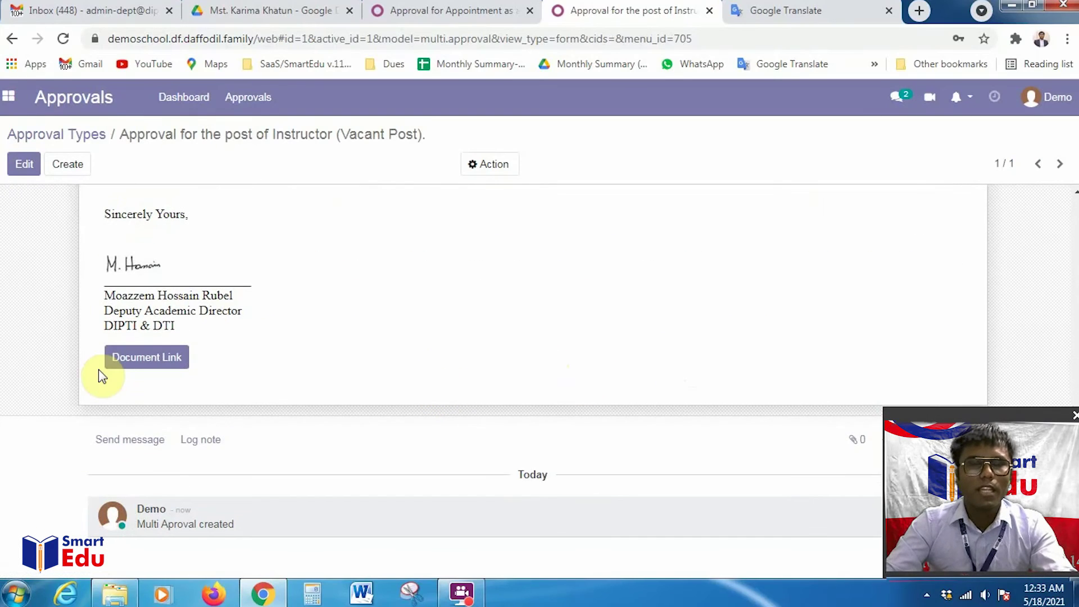
pyautogui.scroll(9, 224, 377)
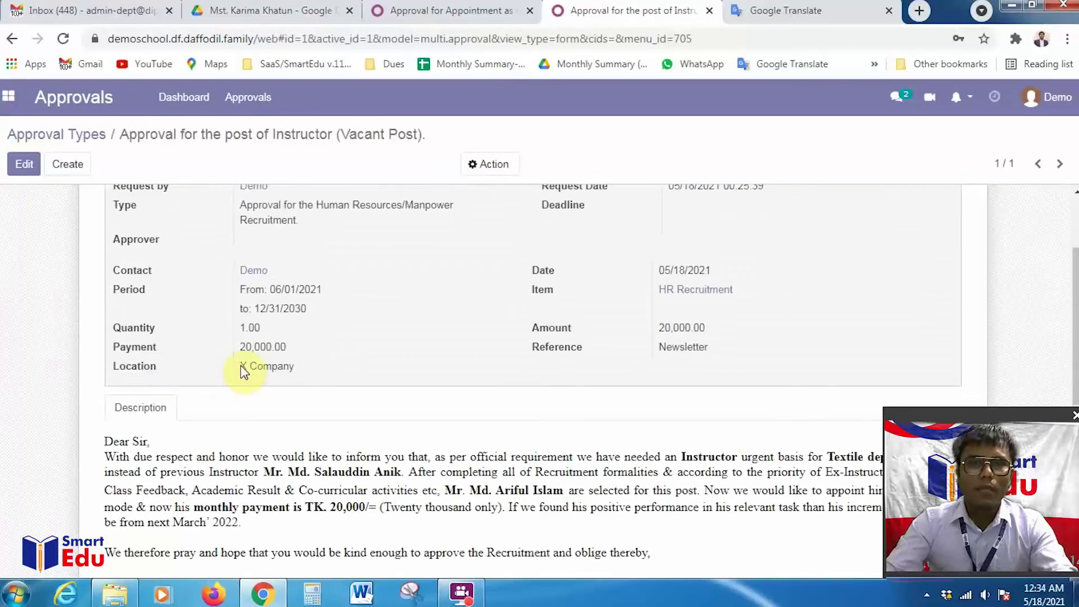
pyautogui.scroll(3, 274, 362)
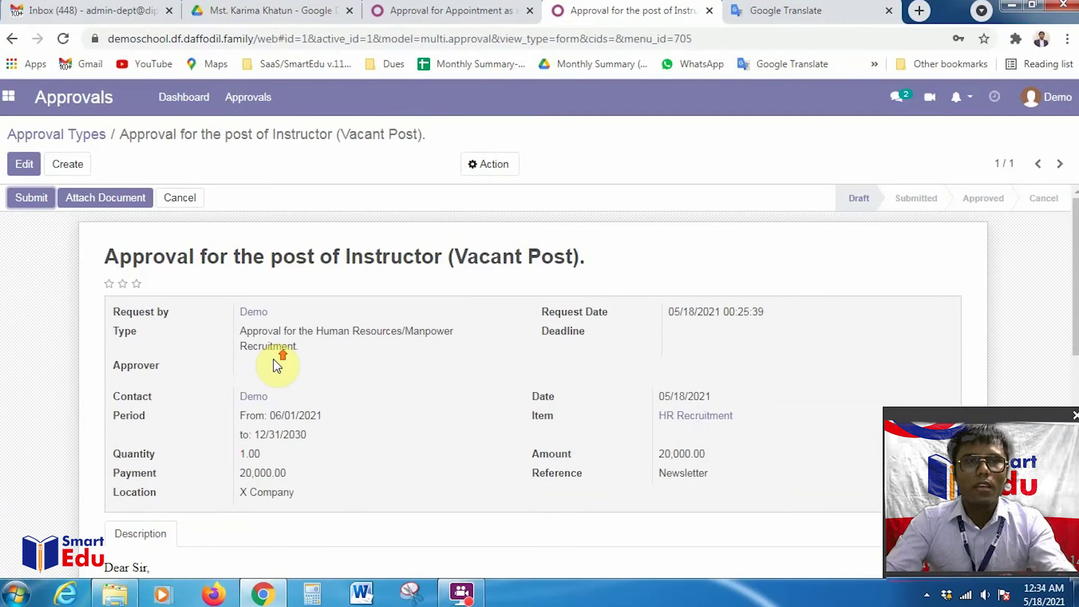
pyautogui.click(33, 198)
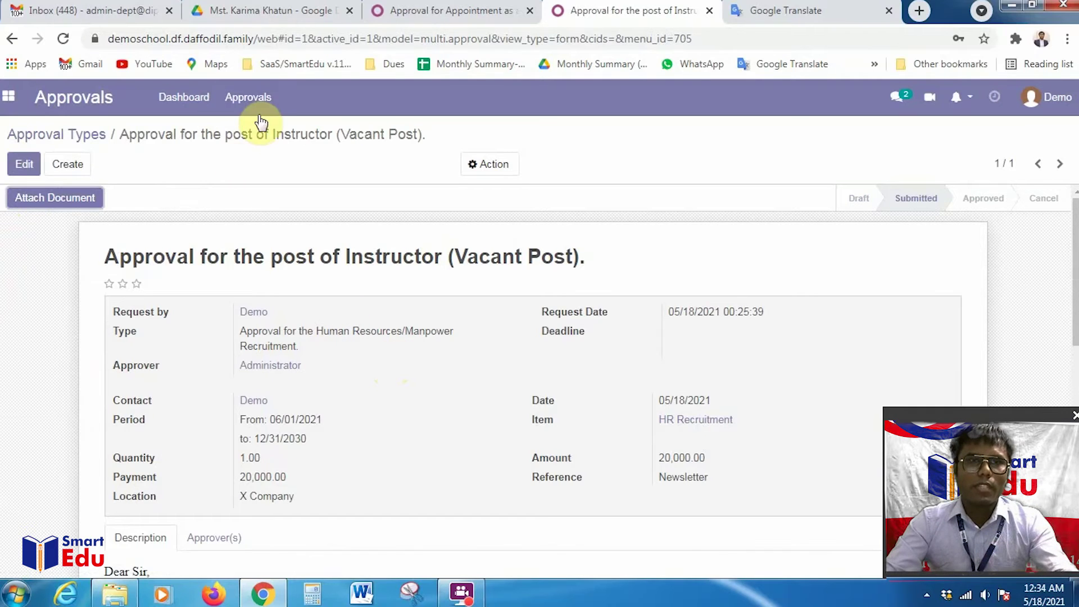
# Open the submitted Instructor (Vacant Post) request from My Requests and review its details and description.
pyautogui.click(247, 98)
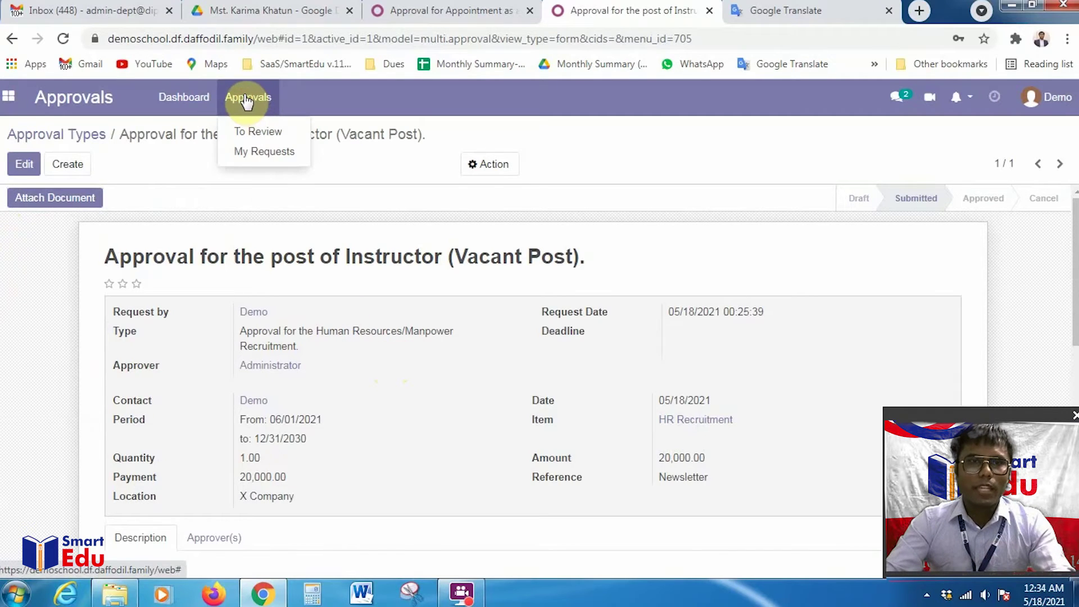
pyautogui.click(259, 158)
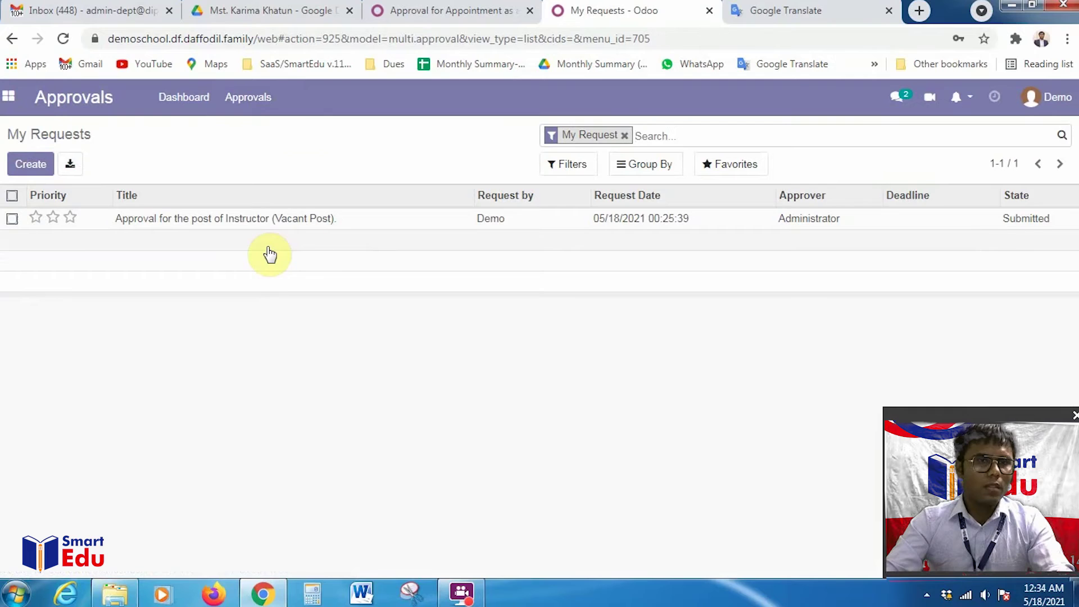
pyautogui.click(419, 225)
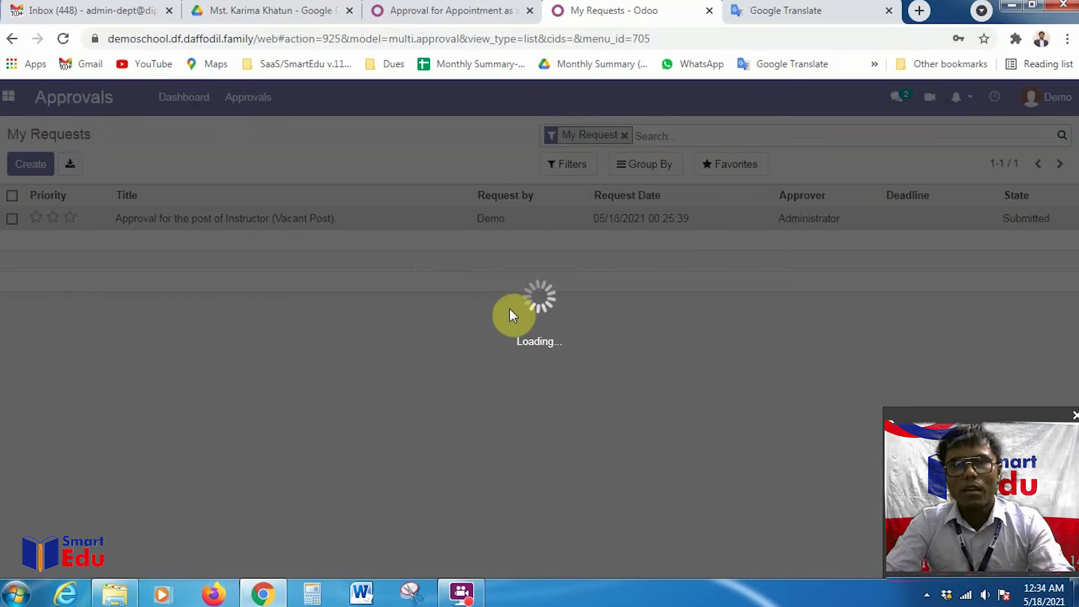
pyautogui.scroll(-5, 510, 312)
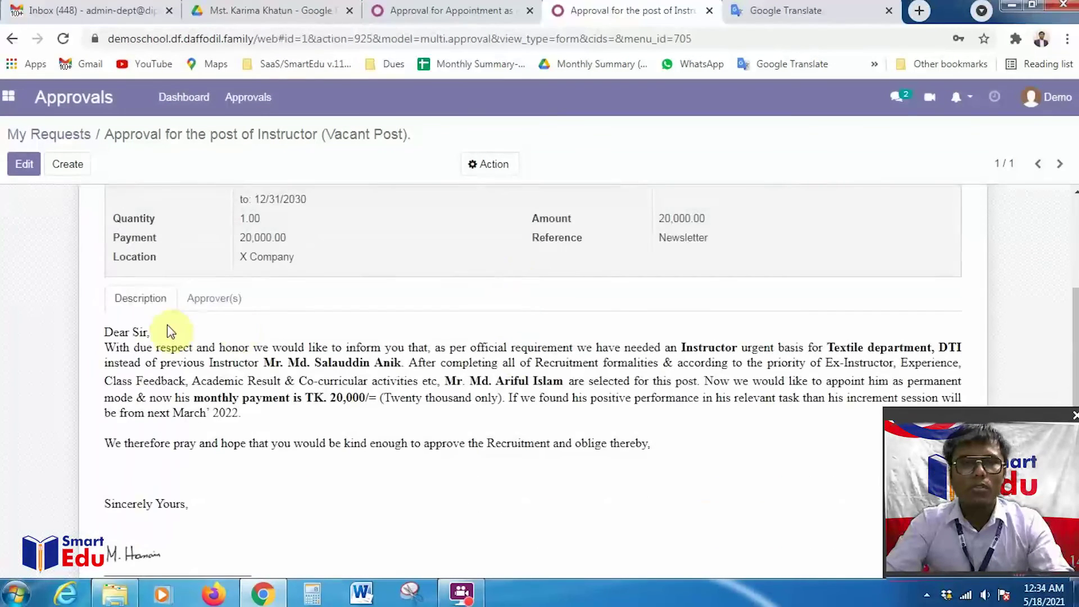
# Check the list of approvers for the submitted Instructor (Vacant Post) request.
pyautogui.click(213, 299)
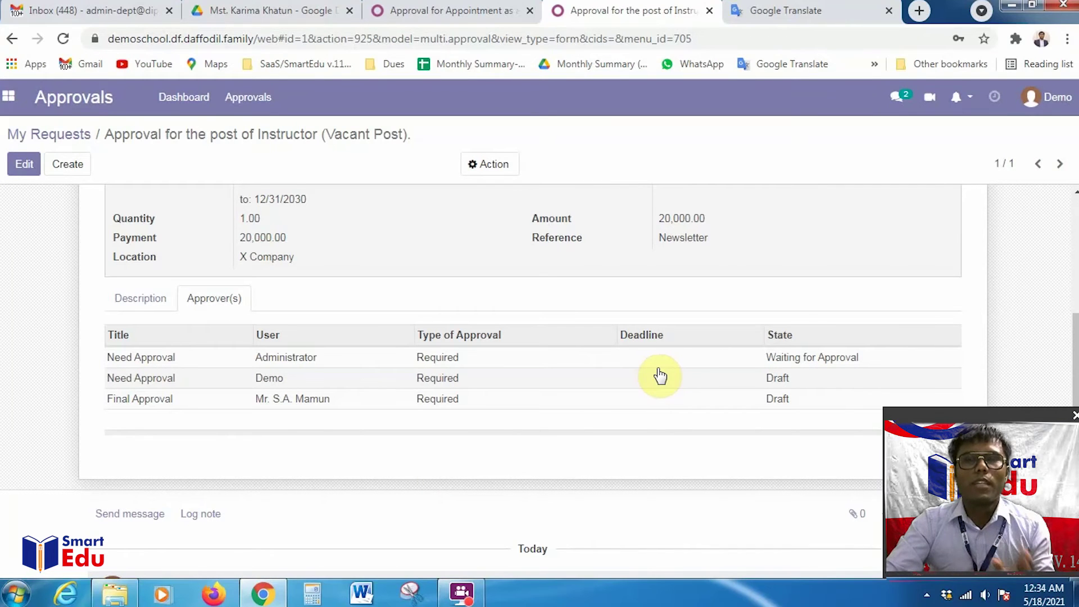
# Switch to Gmail, open the Lecturer (Humanities Department) appointment approval email, and view where its View Multi Aproval link leads before closing that page.
pyautogui.click(67, 10)
pyautogui.scroll(-5, 398, 320)
pyautogui.scroll(5, 513, 364)
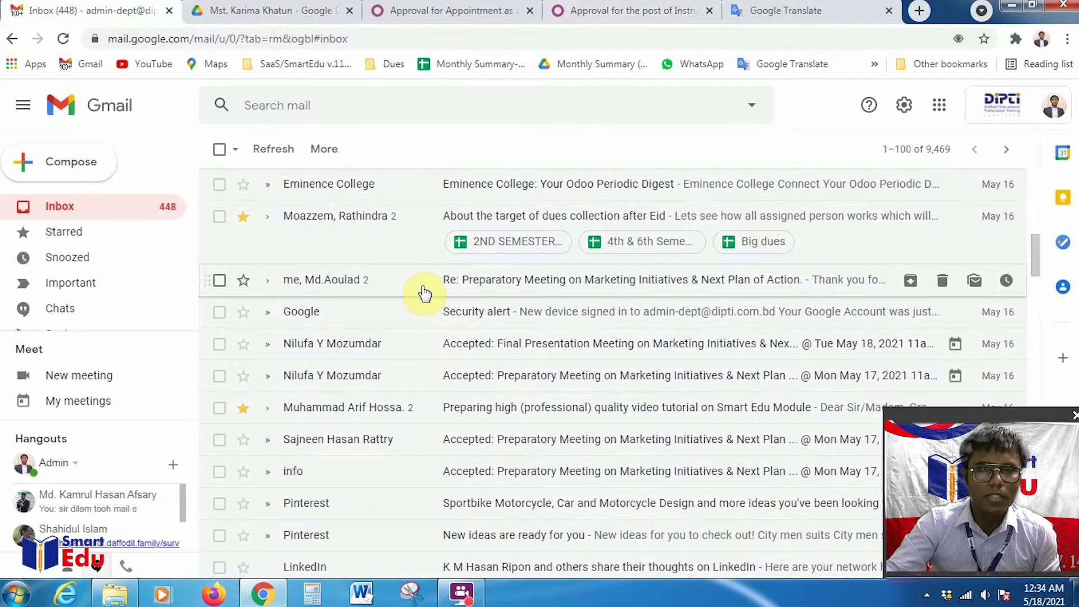
pyautogui.scroll(-2, 427, 295)
pyautogui.scroll(2, 424, 291)
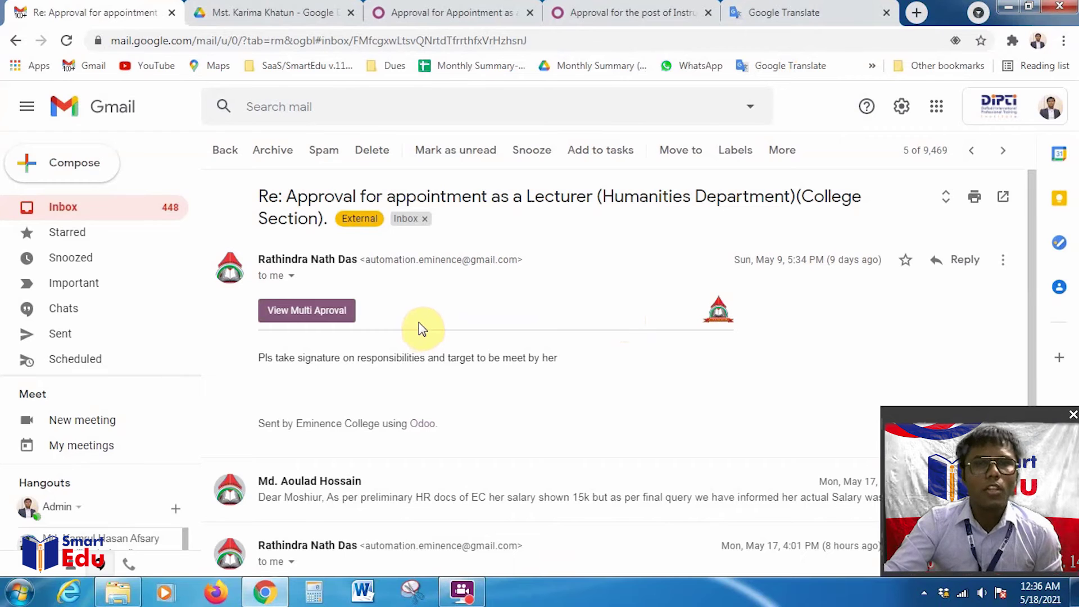
pyautogui.click(307, 312)
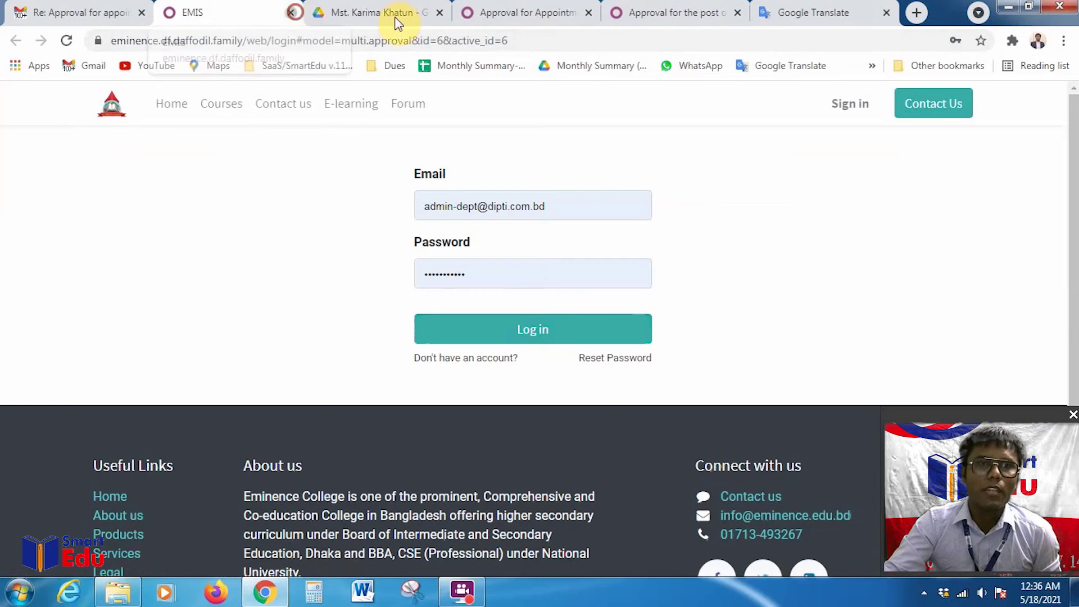
pyautogui.hotkey('ctrl', 'w')
# Return to the Odoo Instructor request and review its approvers and description down to the document link.
pyautogui.click(537, 8)
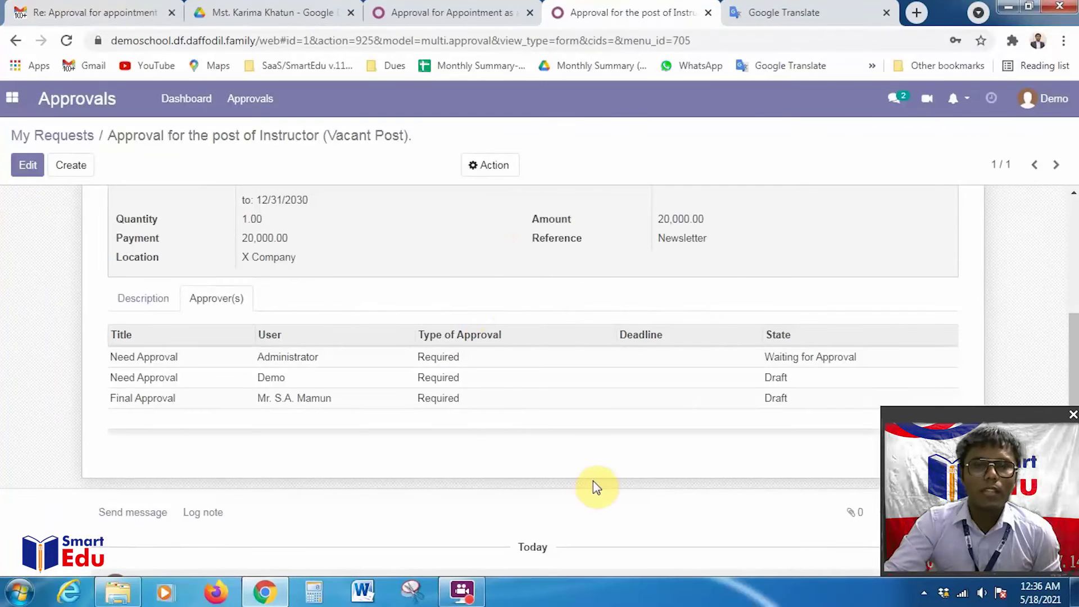
pyautogui.scroll(5, 592, 481)
pyautogui.scroll(-5, 592, 481)
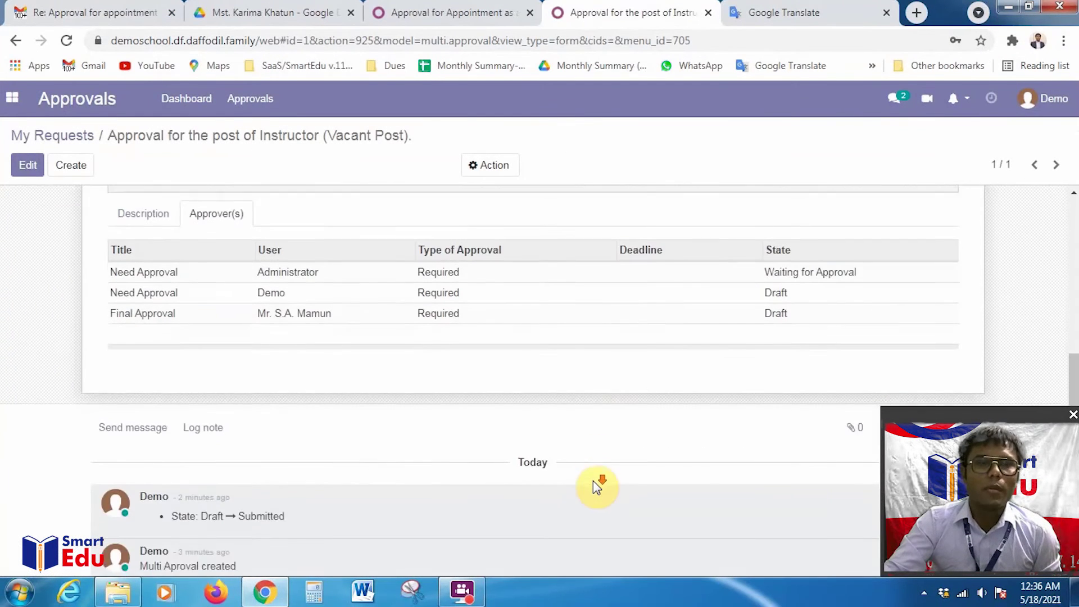
pyautogui.scroll(3, 592, 479)
pyautogui.click(145, 408)
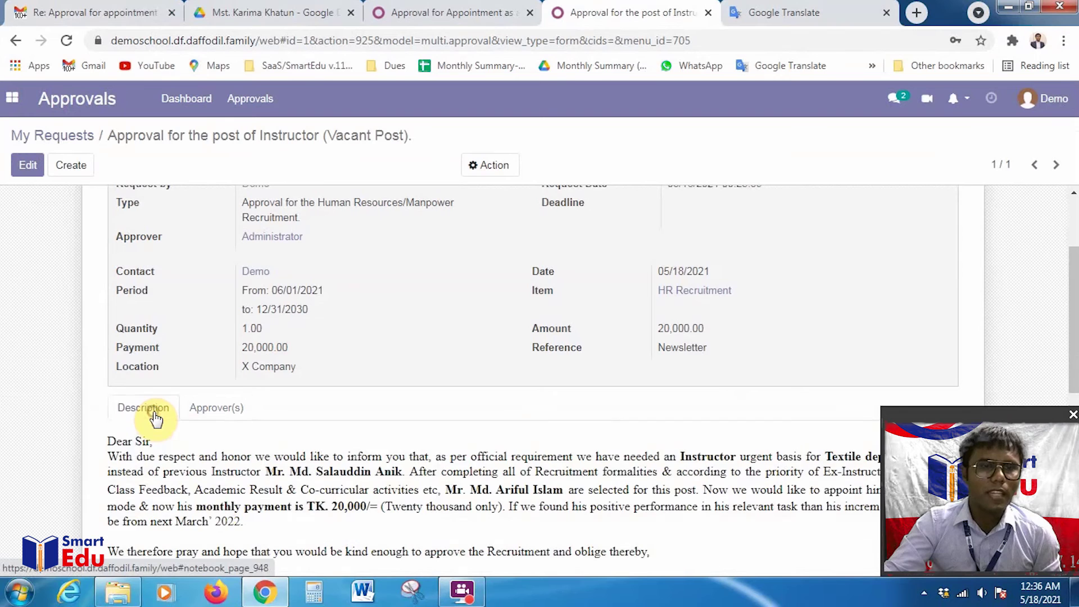
pyautogui.scroll(-4, 213, 506)
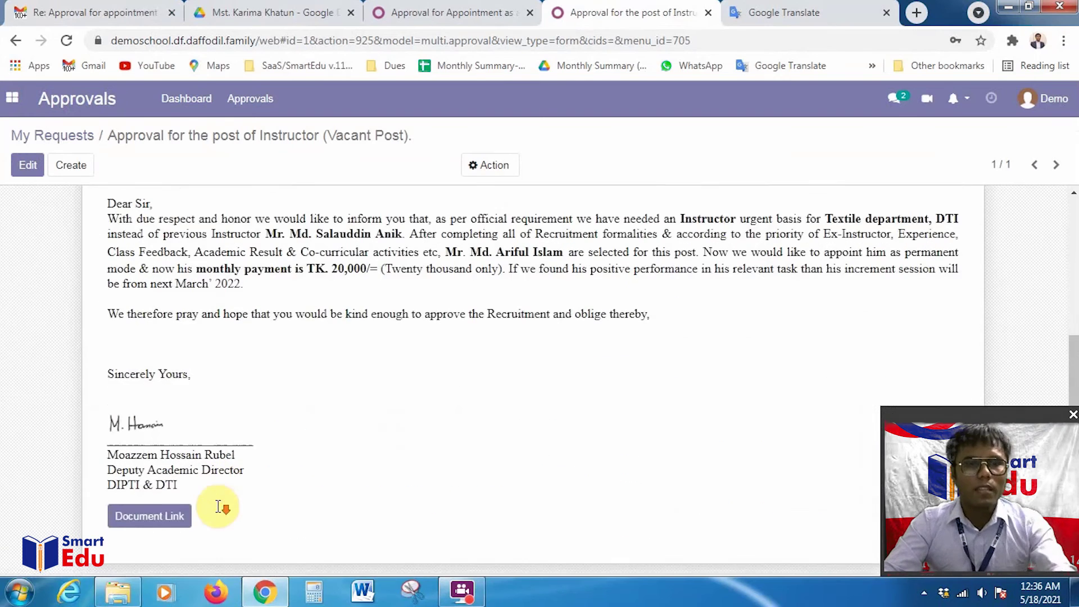
# Open the supporting document linked in the description and look through its first pages.
pyautogui.click(153, 511)
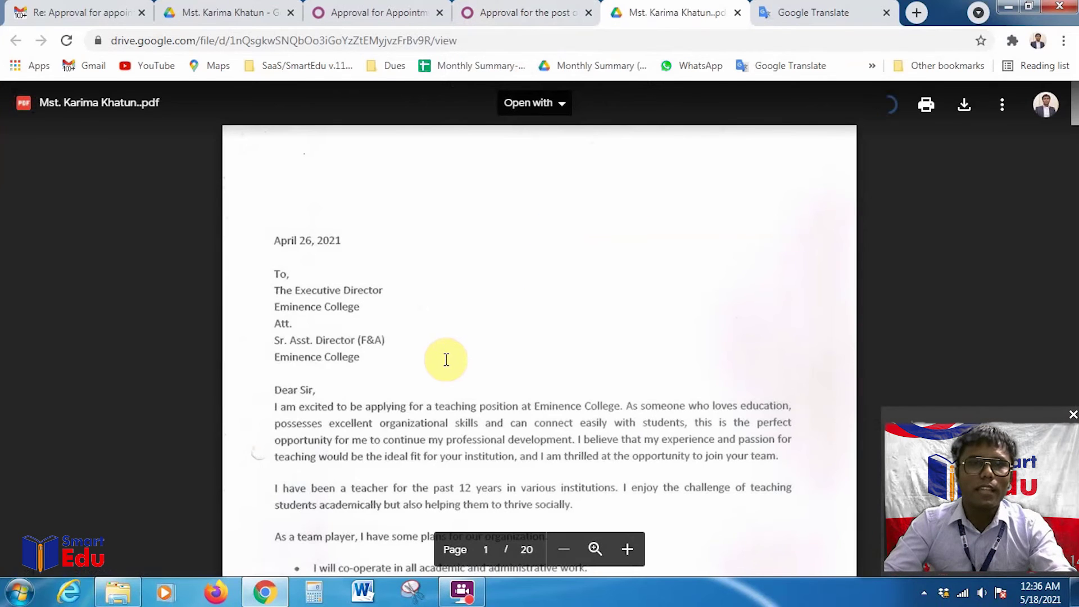
pyautogui.scroll(-15, 440, 360)
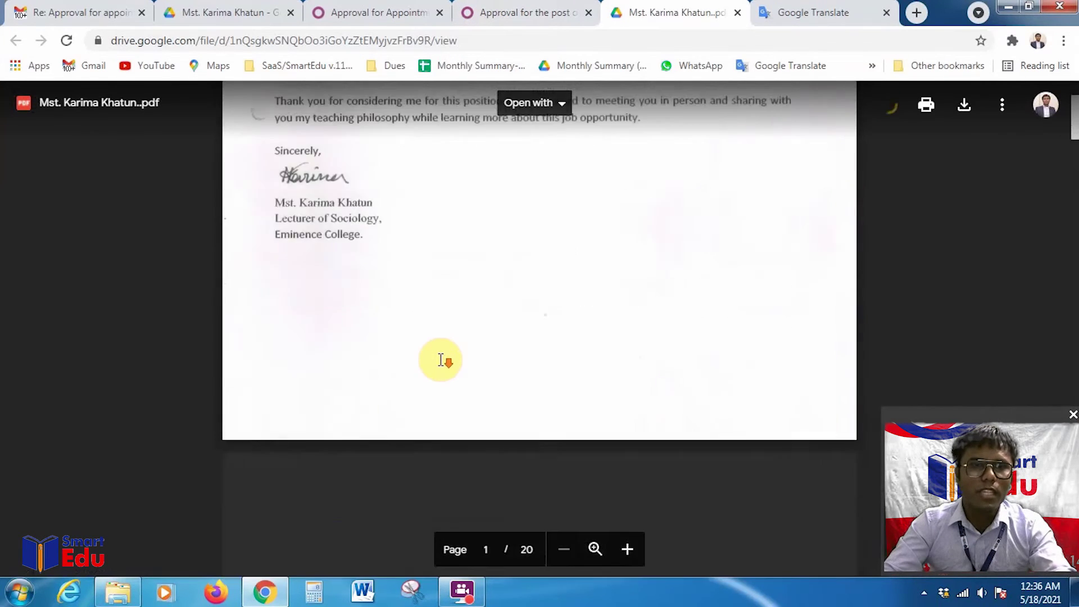
pyautogui.scroll(1, 440, 360)
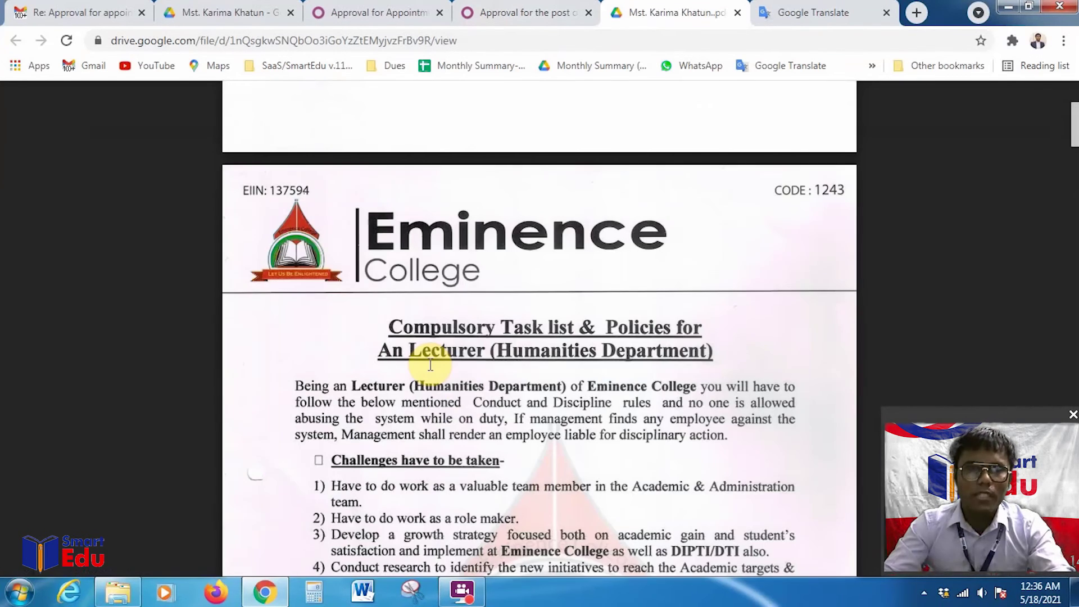
pyautogui.scroll(-20, 433, 365)
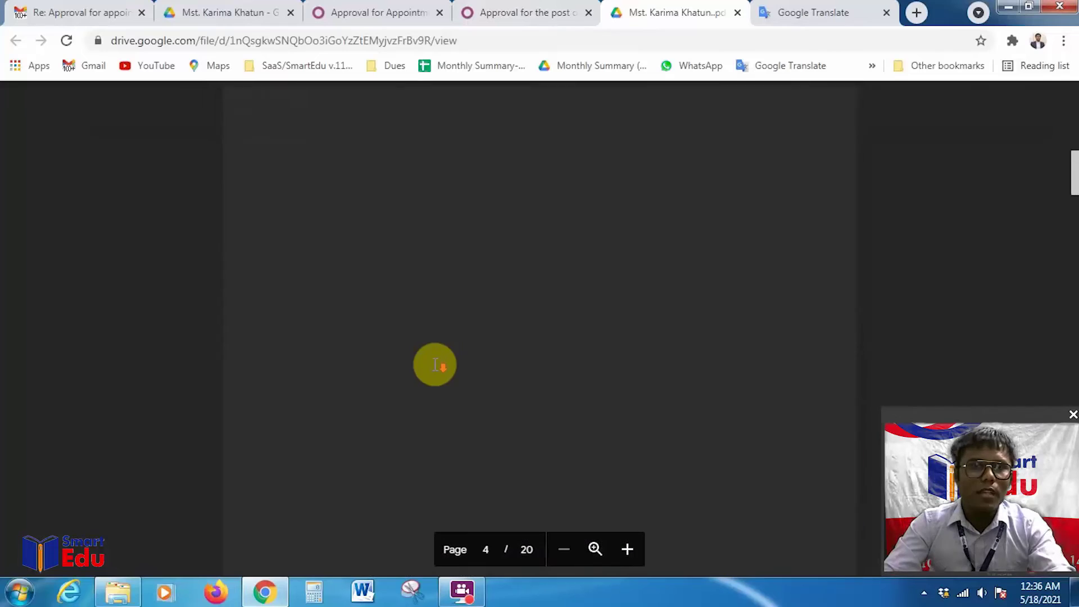
pyautogui.scroll(-5, 436, 363)
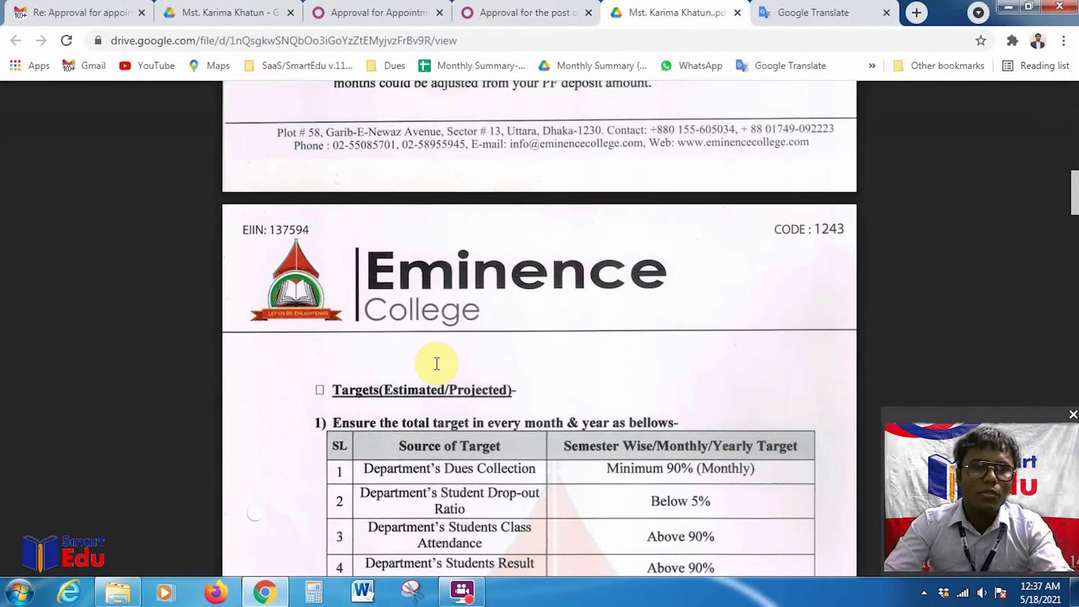
# Return to the Odoo request and review its details, signature and message history.
pyautogui.click(487, 11)
pyautogui.scroll(-4, 472, 453)
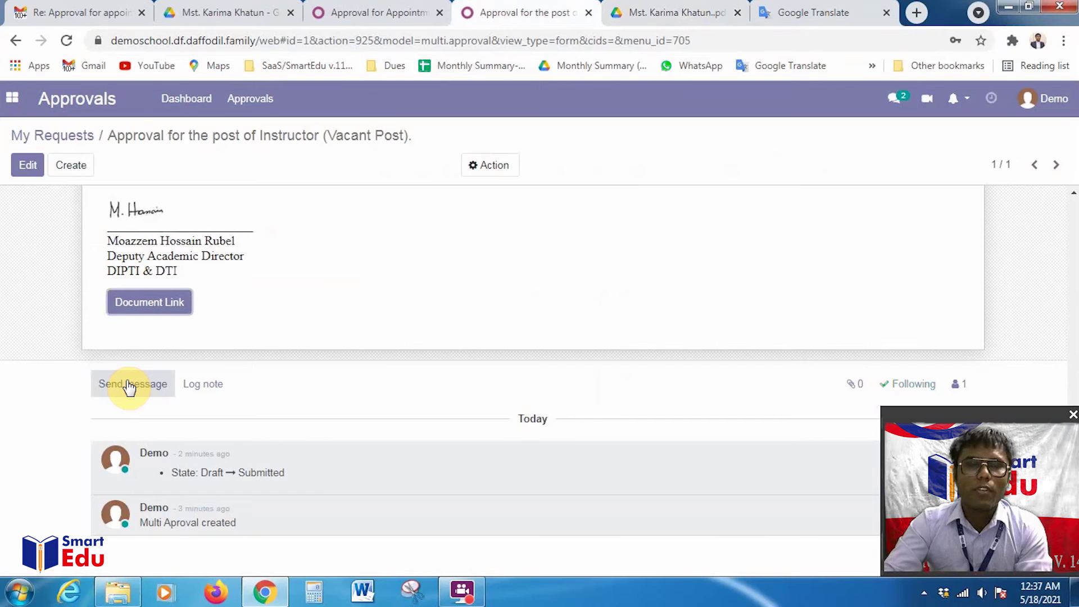
pyautogui.scroll(10, 209, 378)
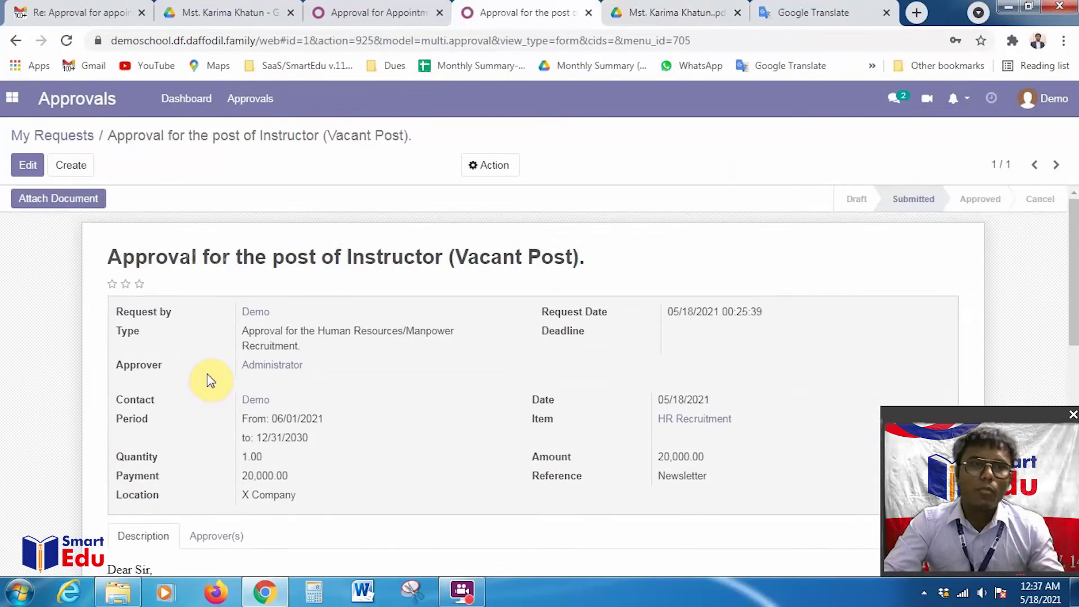
pyautogui.scroll(-10, 208, 376)
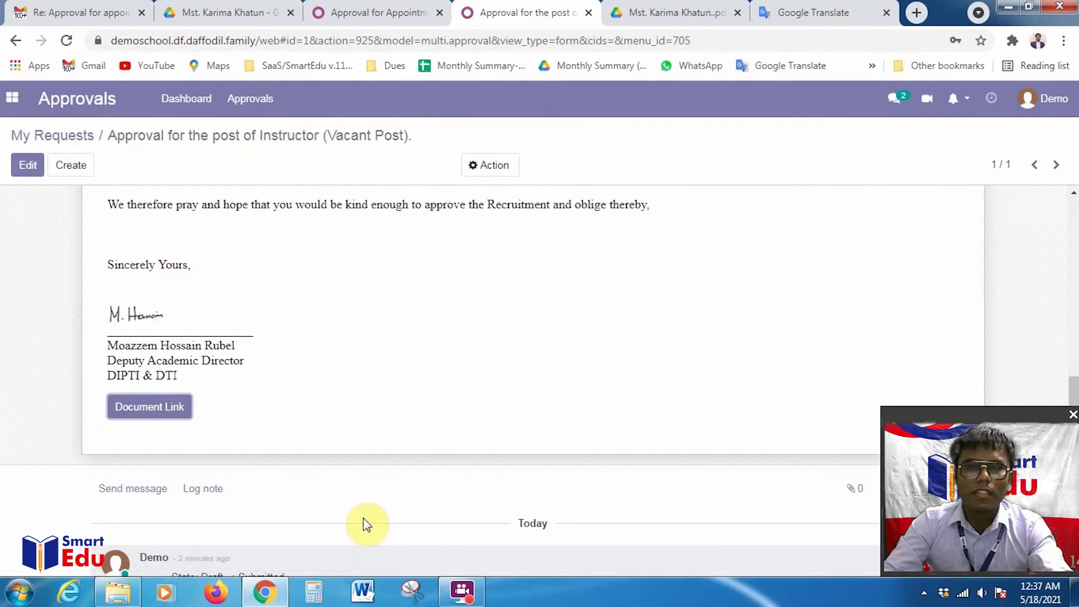
pyautogui.scroll(-2, 497, 506)
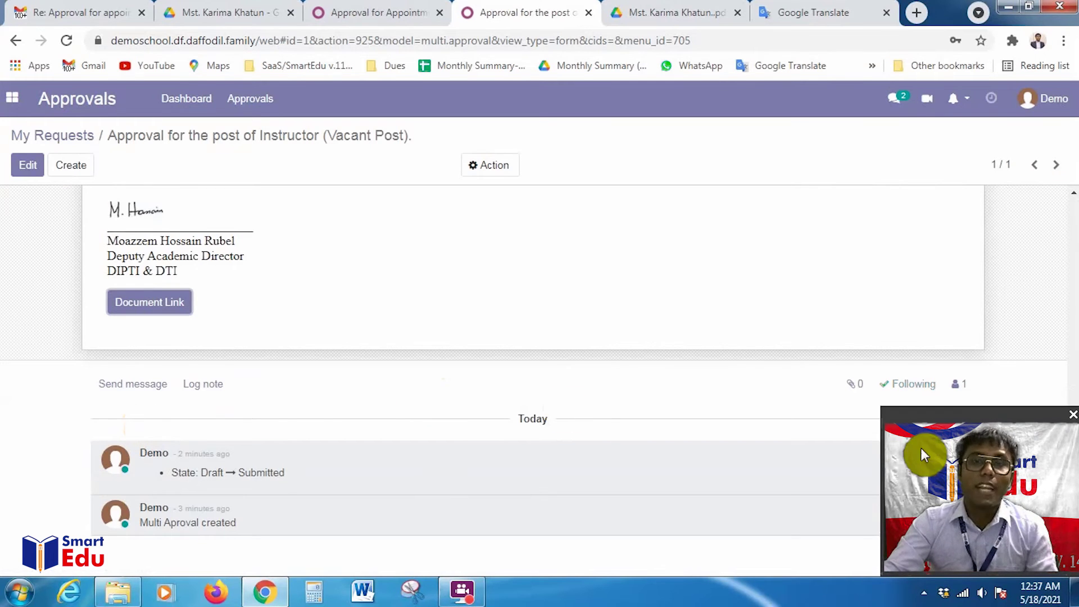
# Toggle following of the Instructor request off and on, ending with it followed.
pyautogui.click(911, 385)
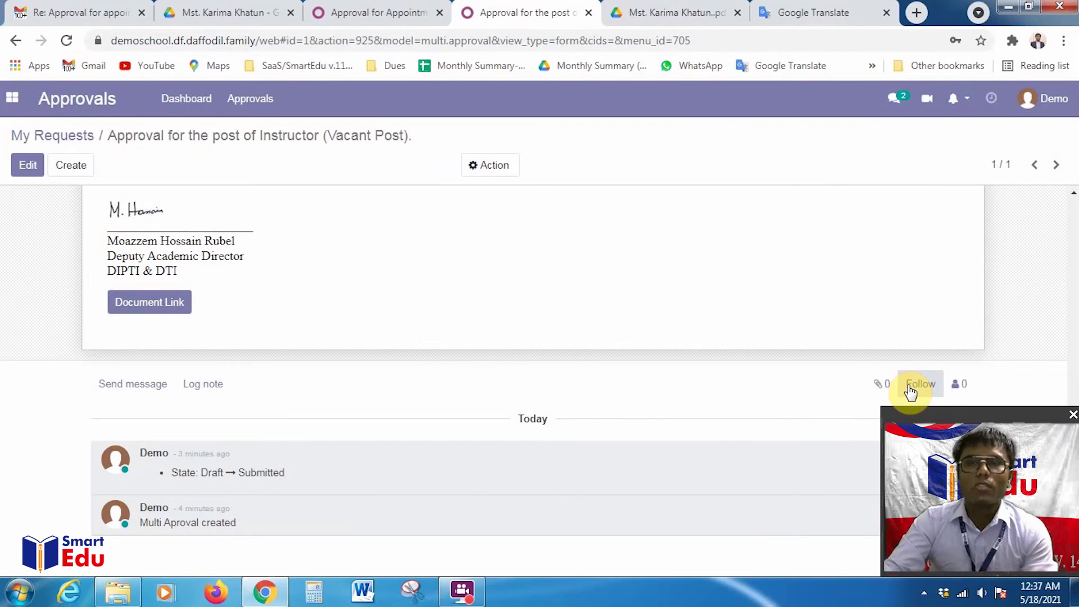
pyautogui.click(922, 388)
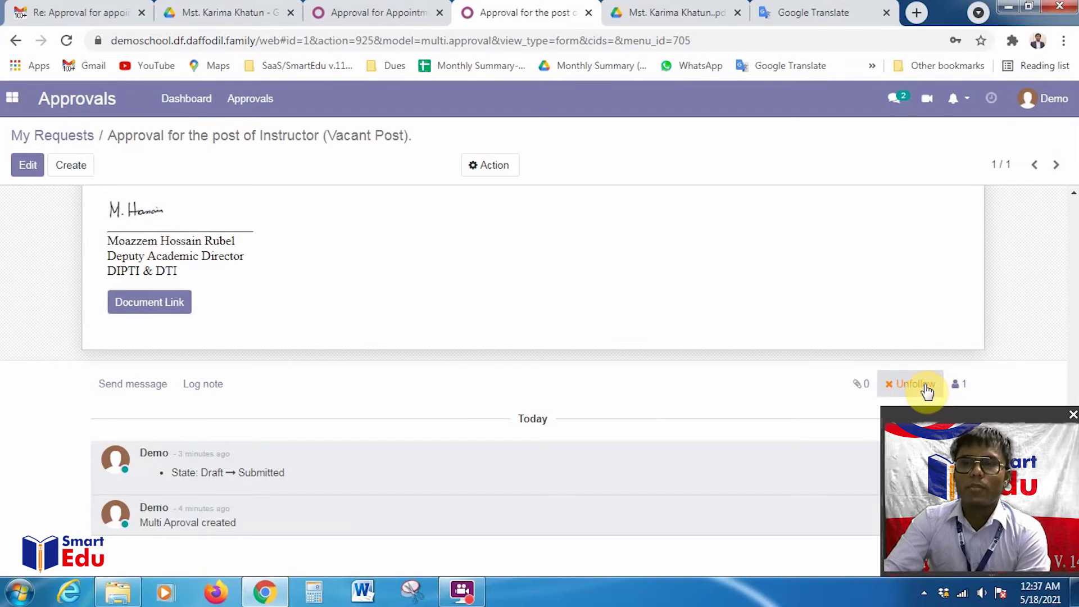
pyautogui.click(925, 387)
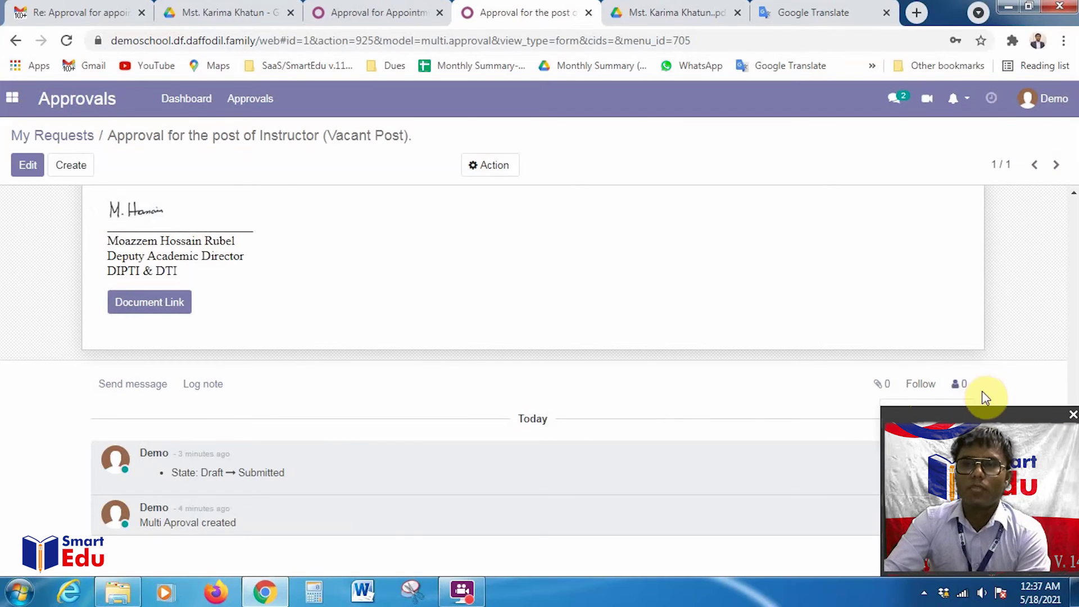
pyautogui.click(937, 388)
# Try to add the first listed Administrator contact as a follower of the request, with Send Email turned off.
pyautogui.click(956, 385)
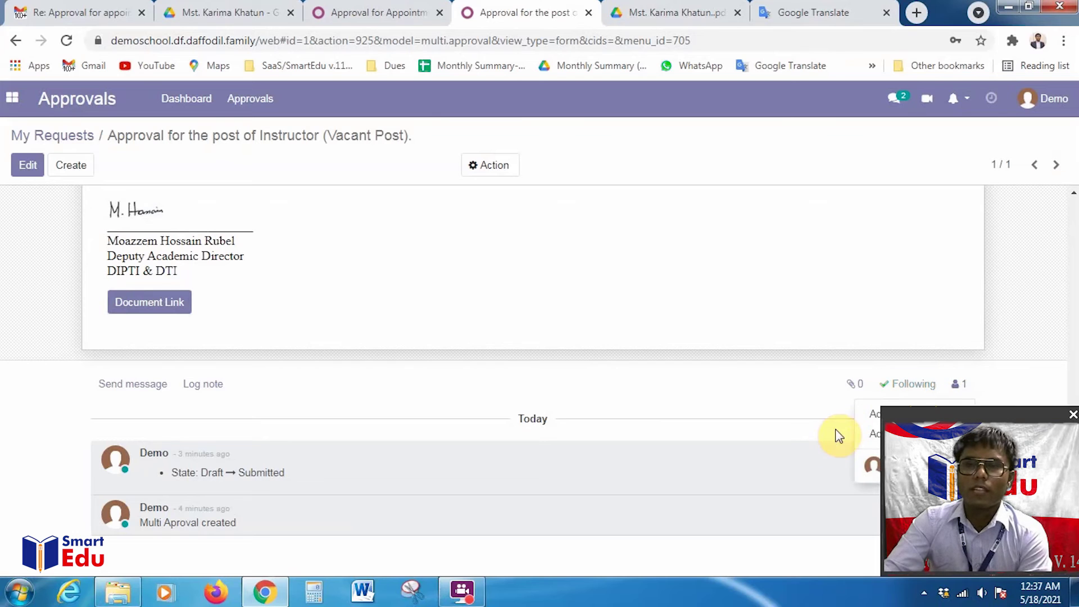
pyautogui.click(870, 416)
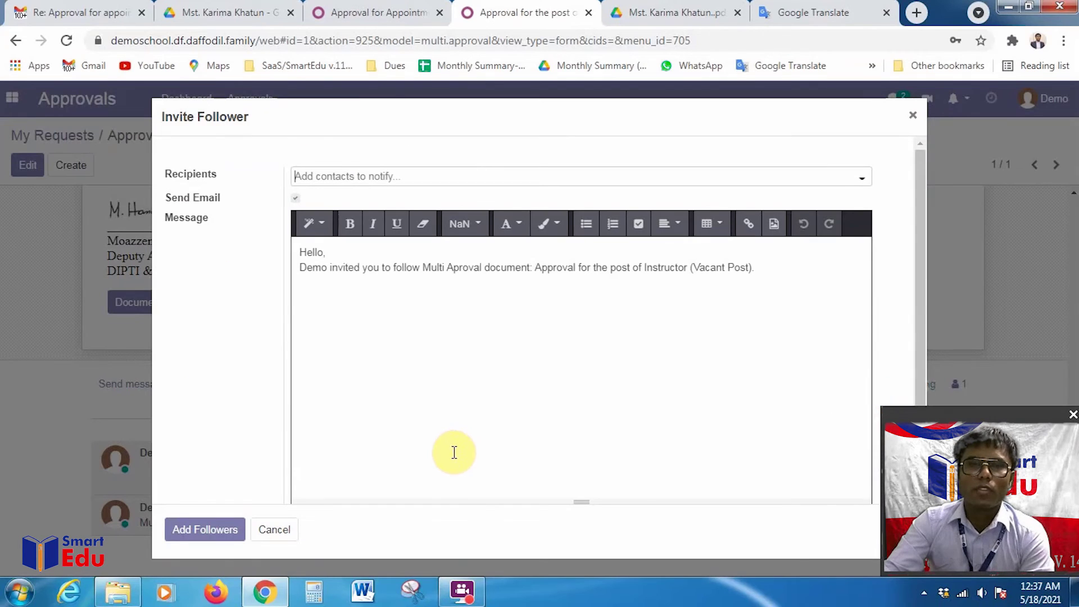
pyautogui.click(298, 198)
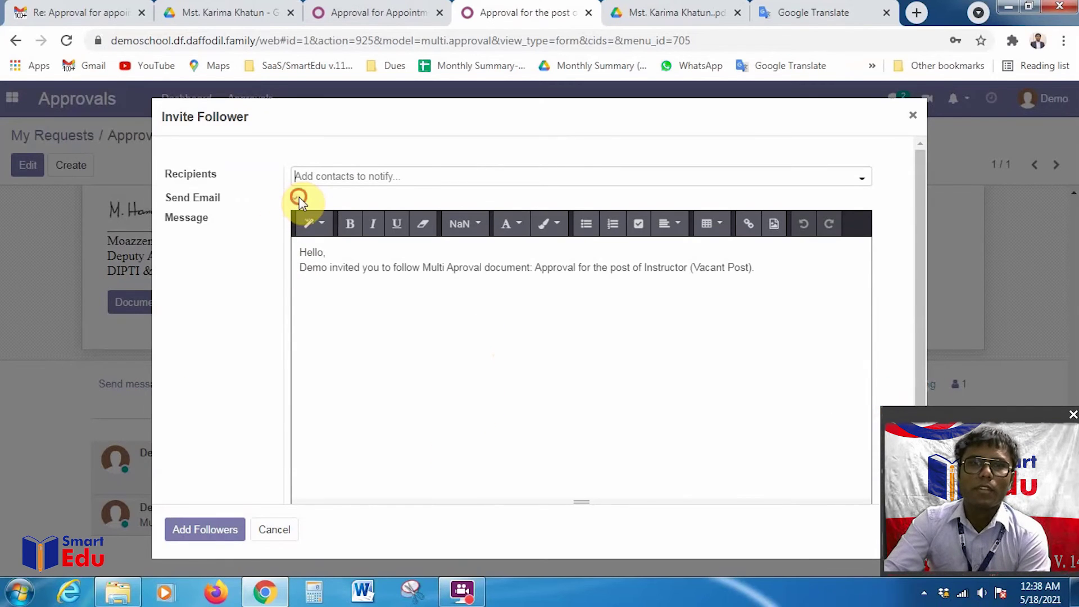
pyautogui.click(367, 177)
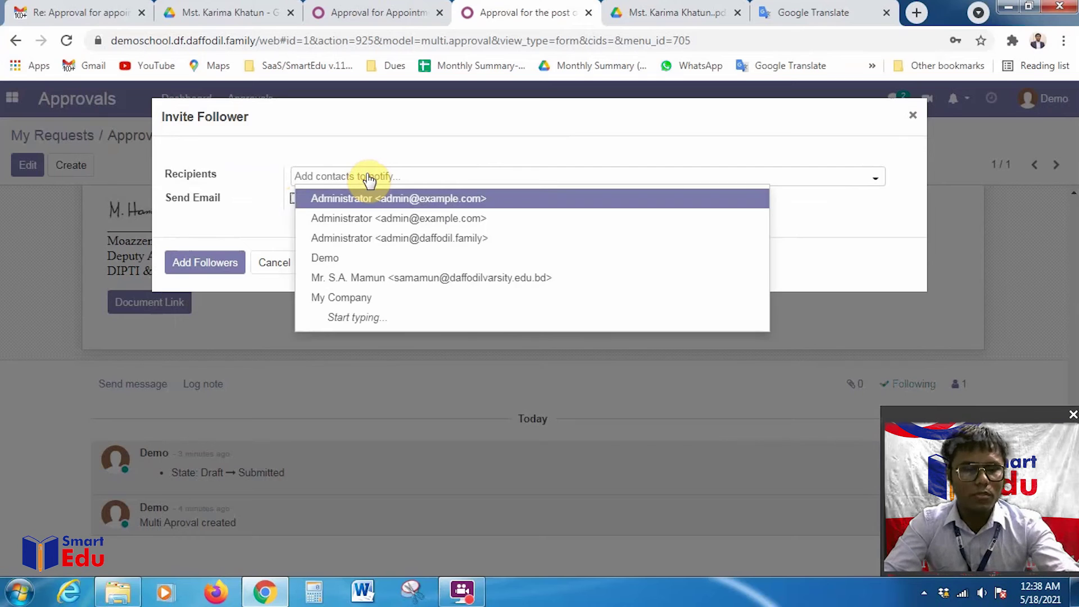
pyautogui.write('ad')
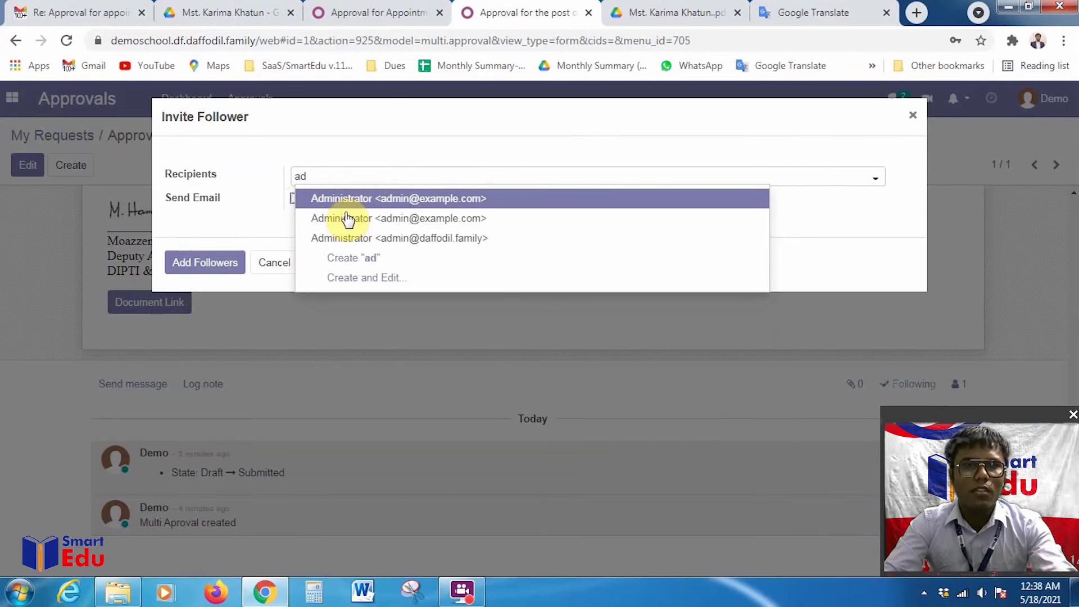
pyautogui.click(343, 205)
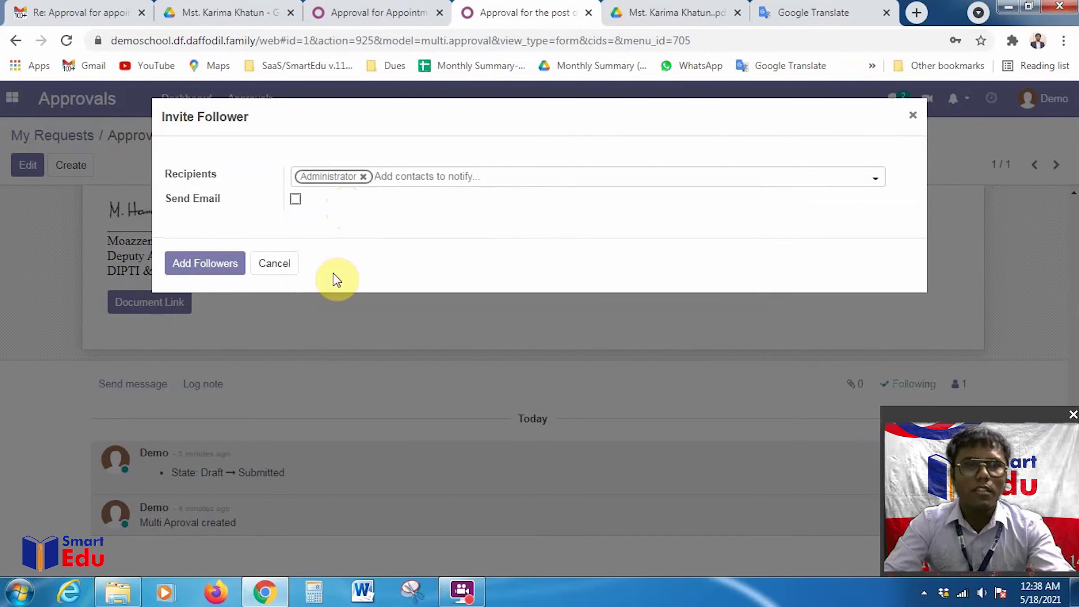
pyautogui.click(206, 260)
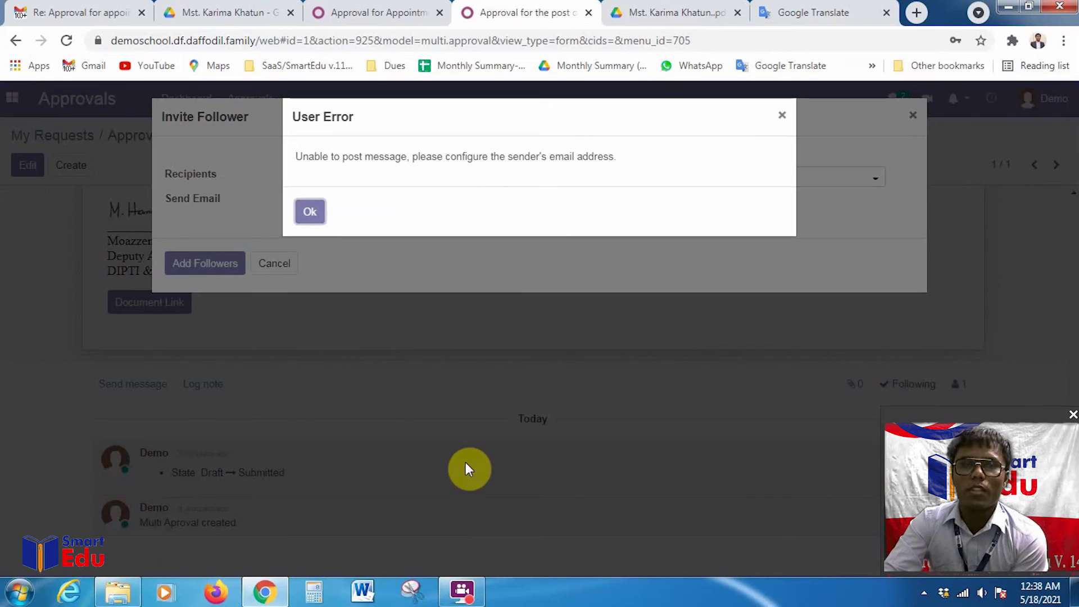
pyautogui.click(310, 214)
# Try to add the third listed Administrator contact as a follower instead, retry once, and cancel the invitation.
pyautogui.click(366, 176)
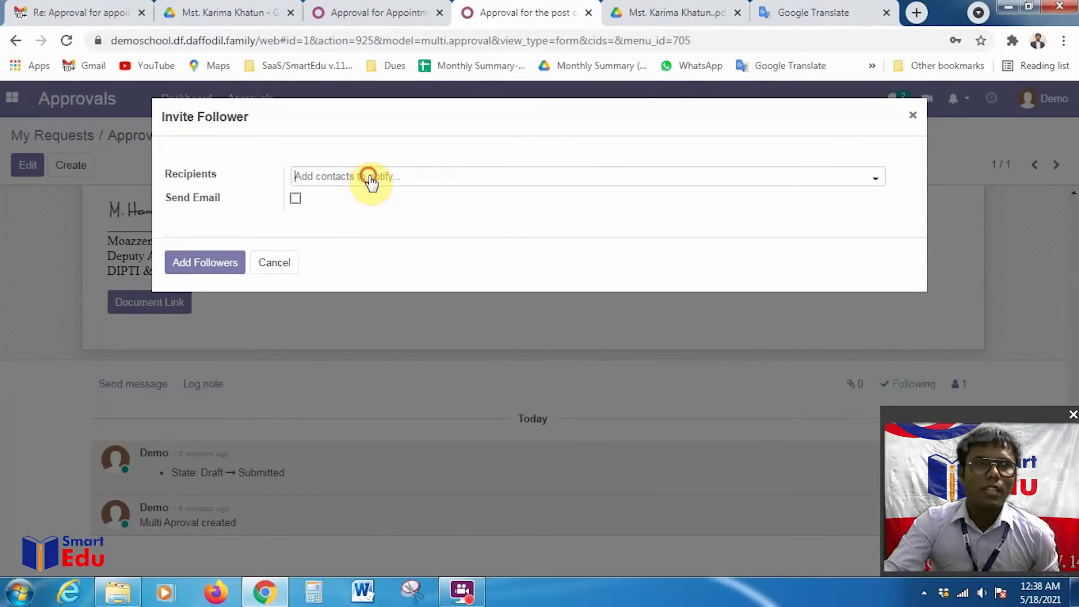
pyautogui.click(372, 179)
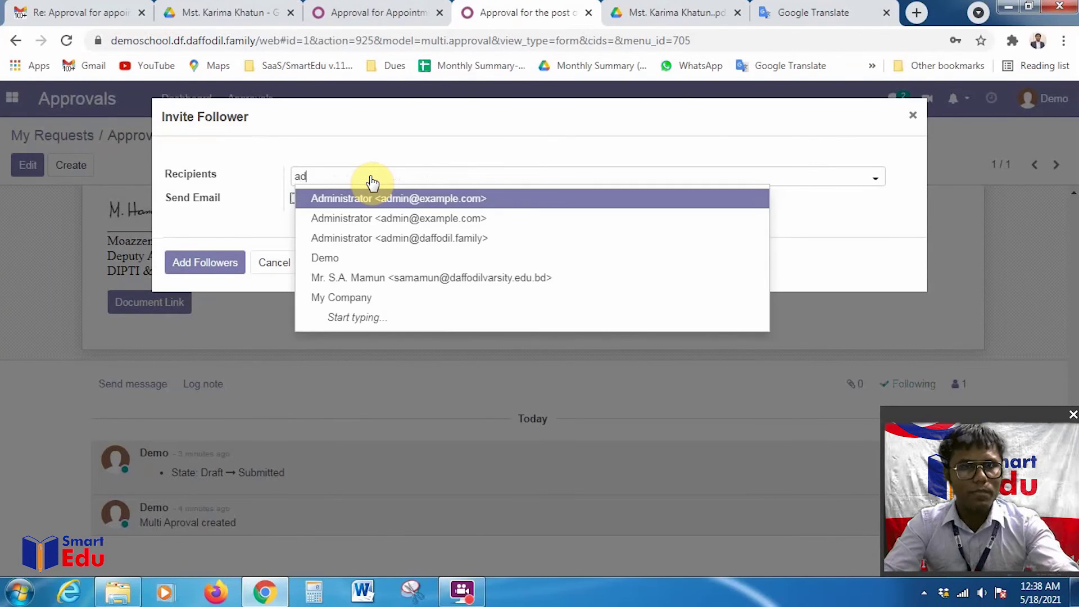
pyautogui.click(367, 245)
pyautogui.click(213, 265)
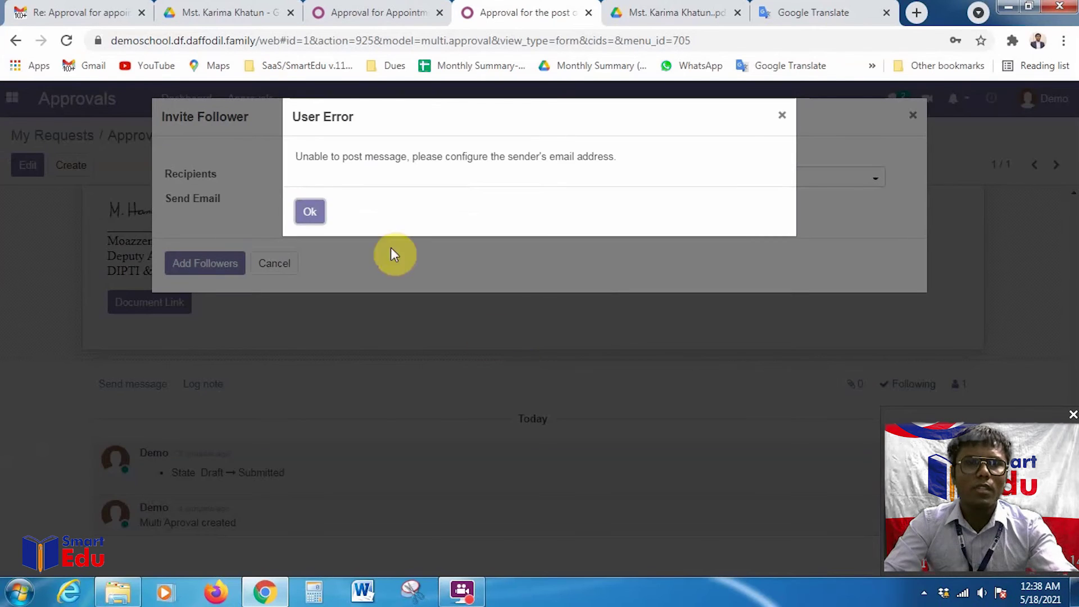
pyautogui.click(304, 218)
pyautogui.click(340, 176)
pyautogui.write('ad')
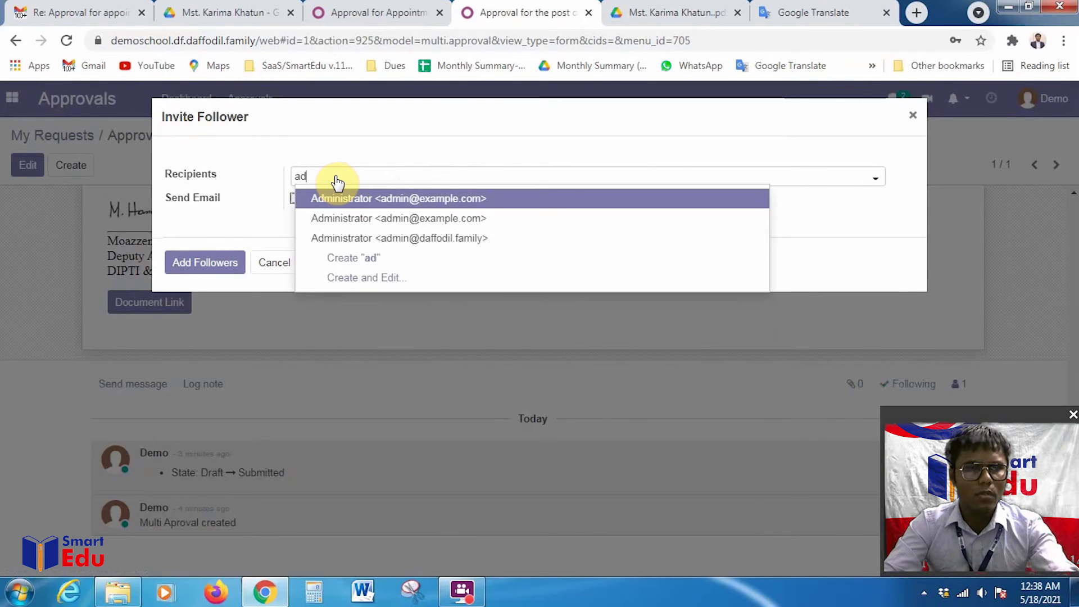
pyautogui.click(380, 241)
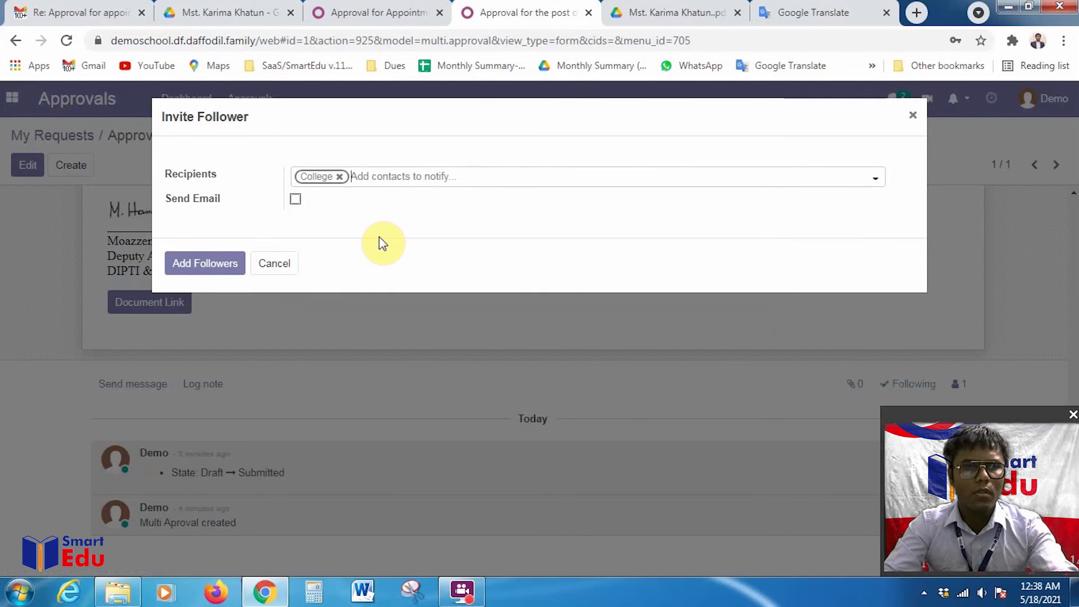
pyautogui.click(208, 266)
pyautogui.click(312, 216)
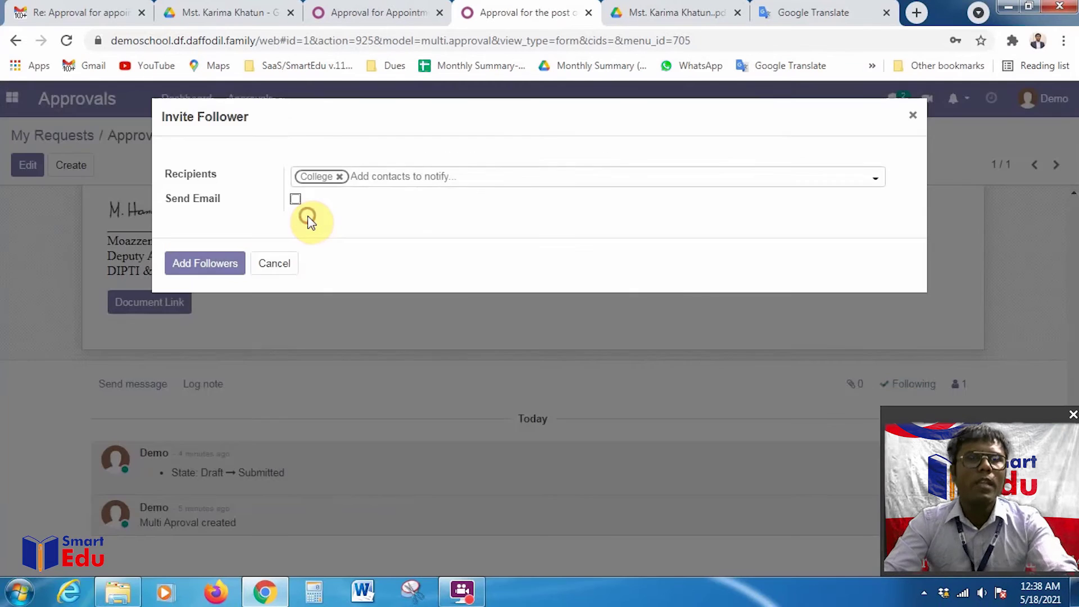
pyautogui.click(276, 265)
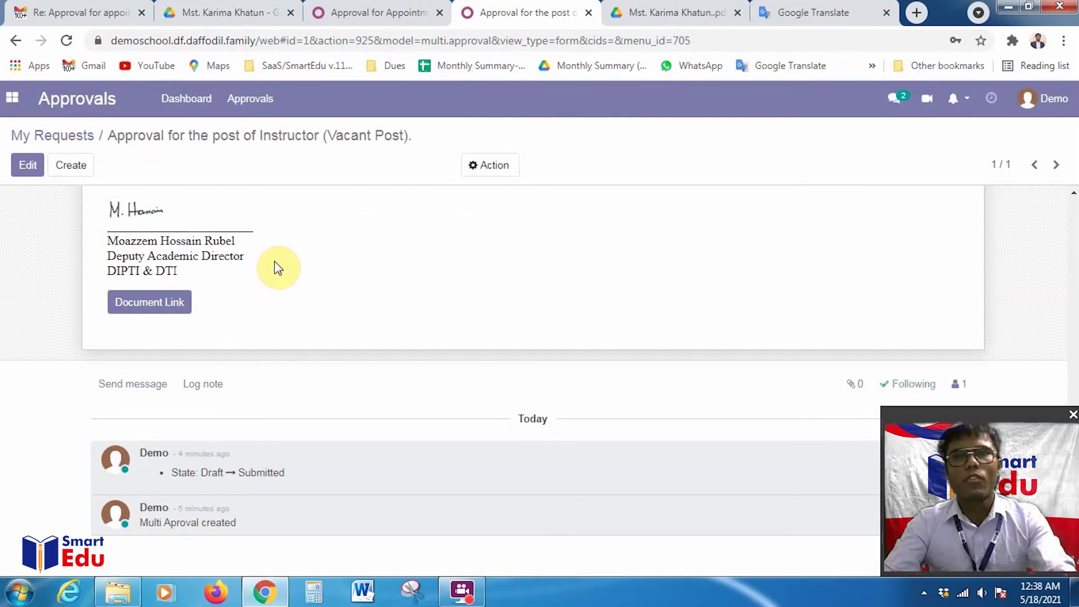
pyautogui.scroll(4, 504, 441)
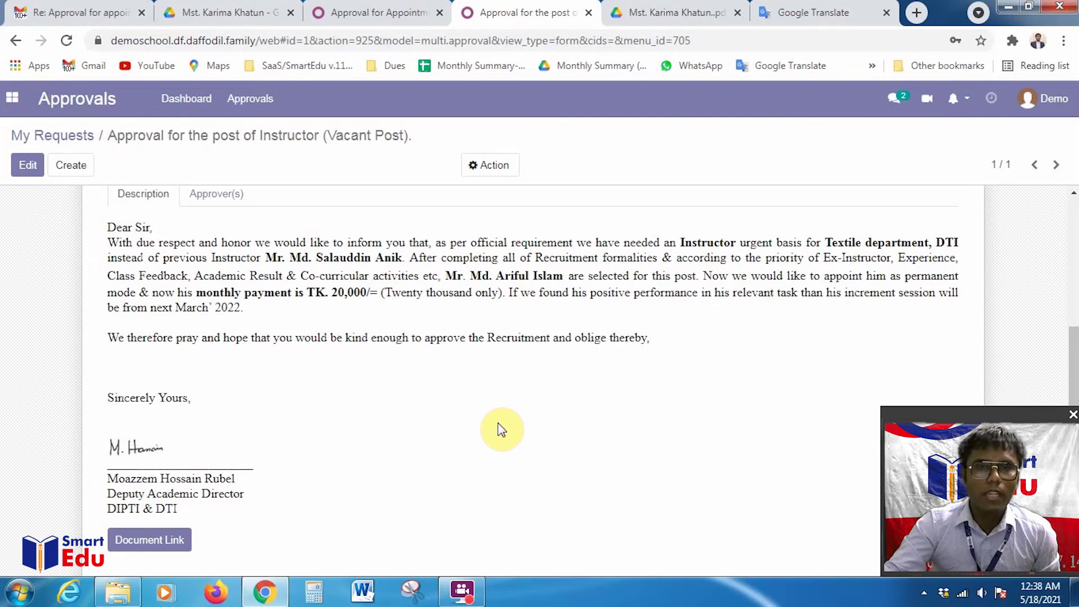
# Compose a message to the Instructor request's followers reading "Dear Sir, Already completed as per your criteria. Thank you." on separate lines.
pyautogui.scroll(-4, 501, 430)
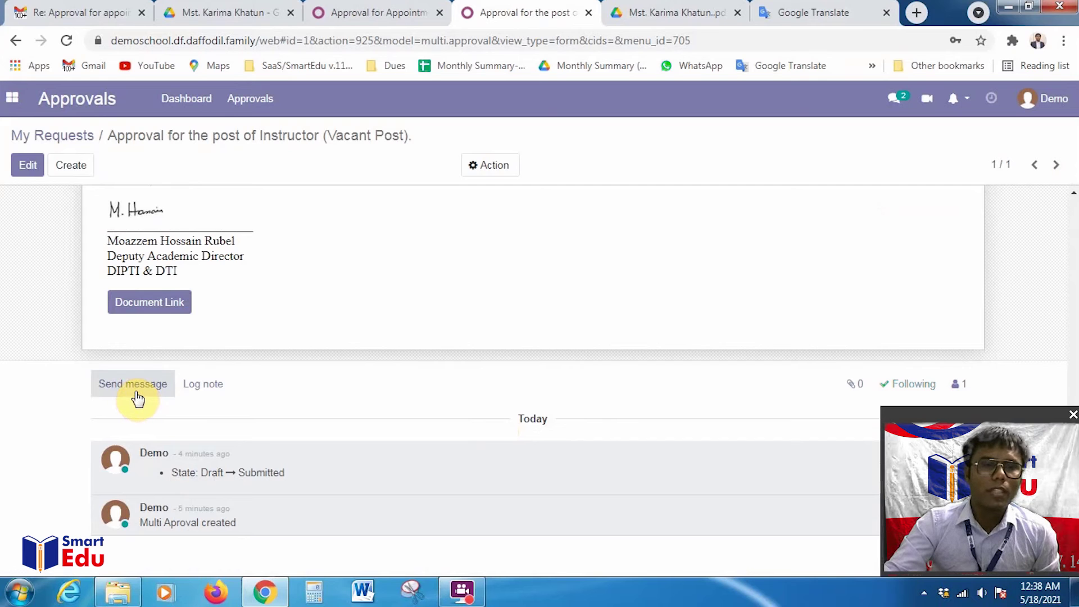
pyautogui.scroll(5, 330, 446)
pyautogui.scroll(-5, 330, 445)
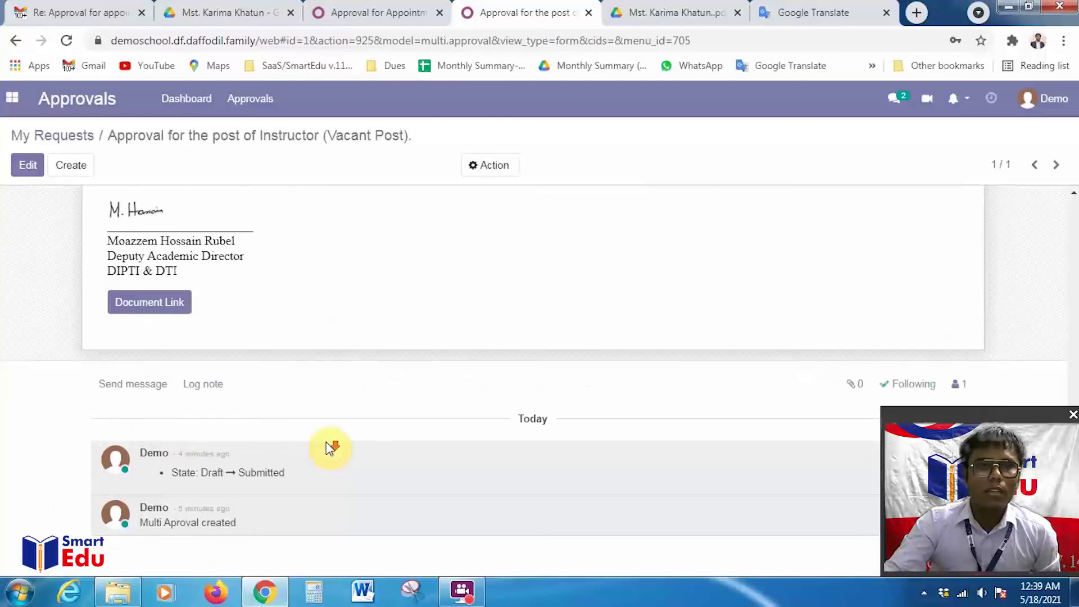
pyautogui.click(125, 384)
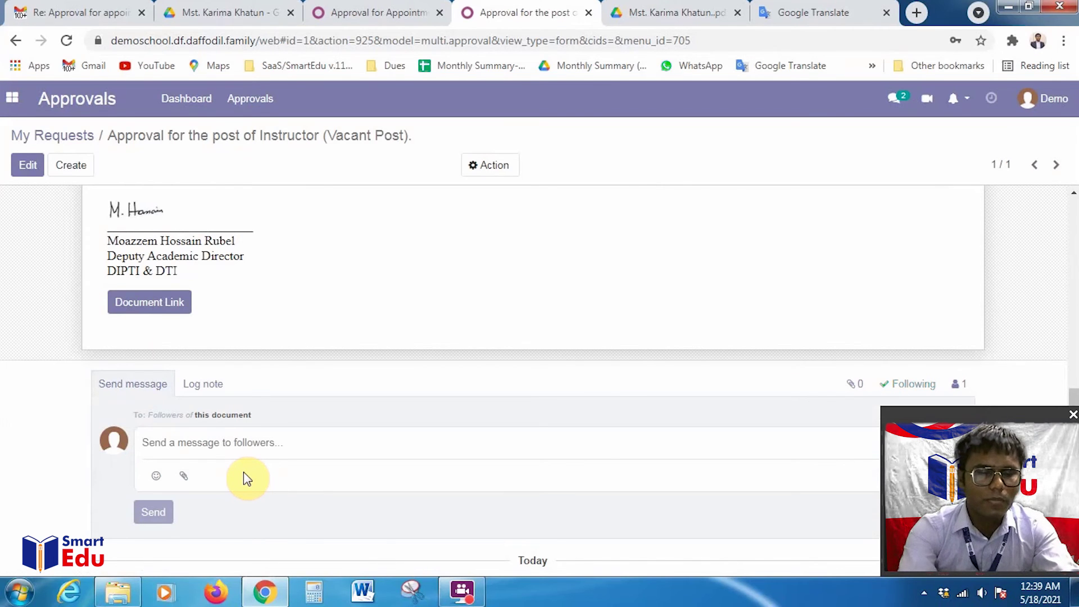
pyautogui.write('Dear Sir,')
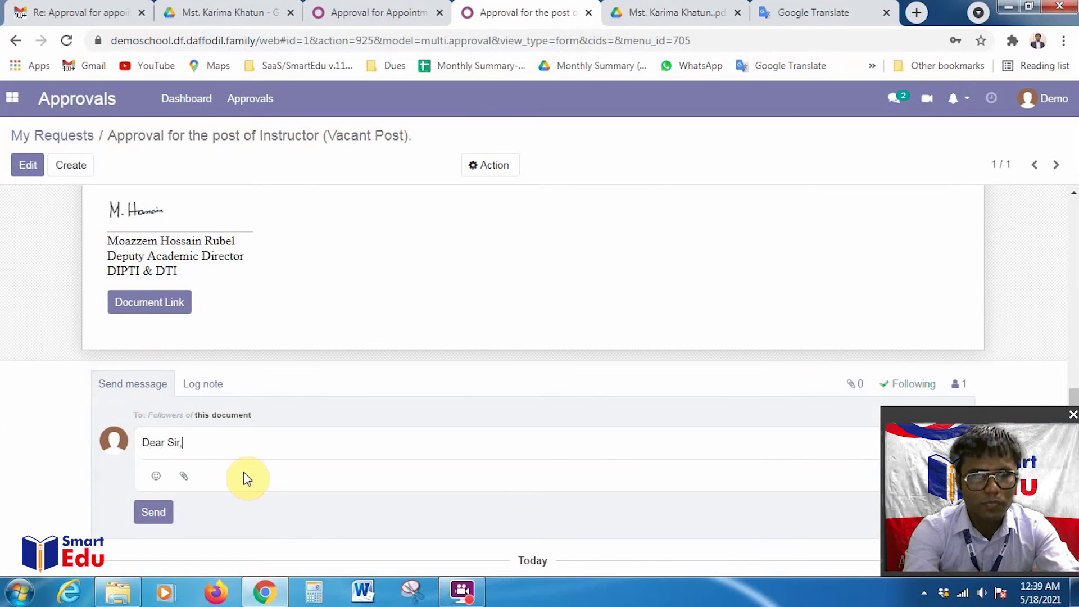
pyautogui.press('Return')
pyautogui.press('Return')
pyautogui.write('Already completed as ber your ')
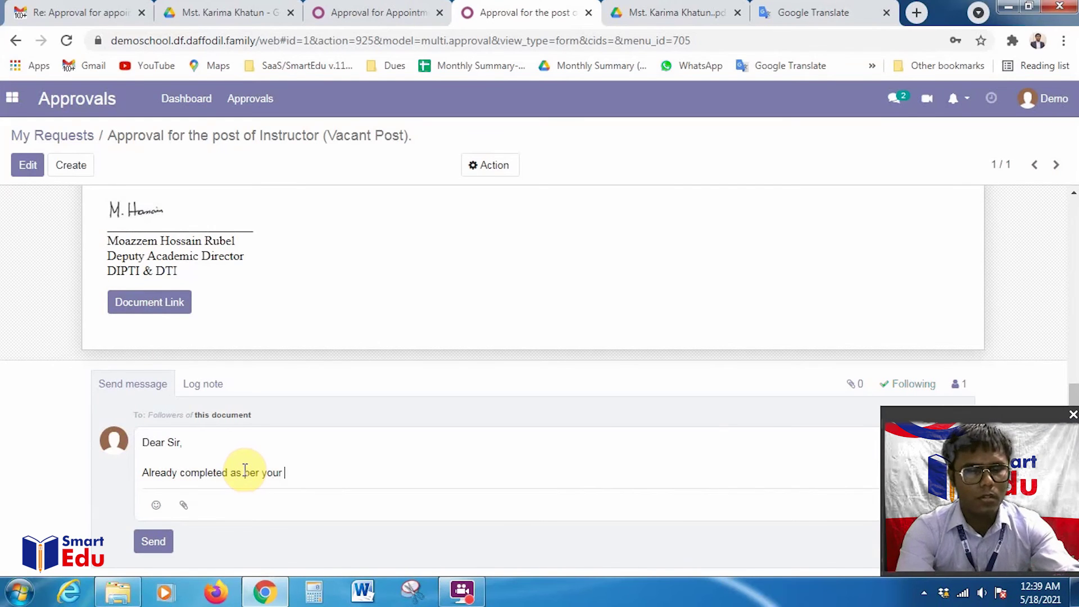
pyautogui.write('criteria.')
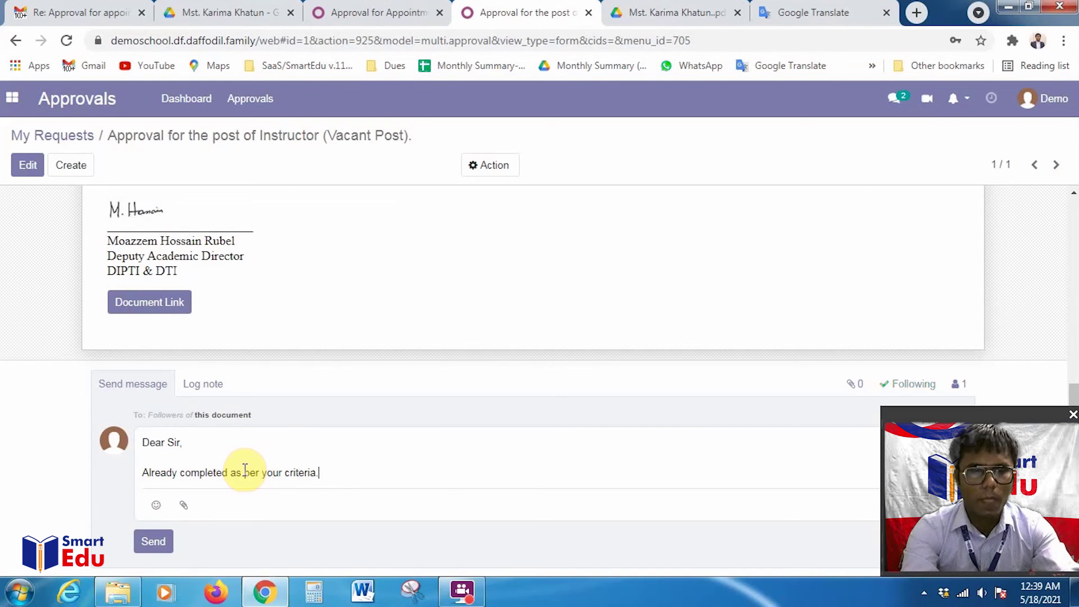
pyautogui.press('Return')
pyautogui.press('Return')
pyautogui.write('Thank')
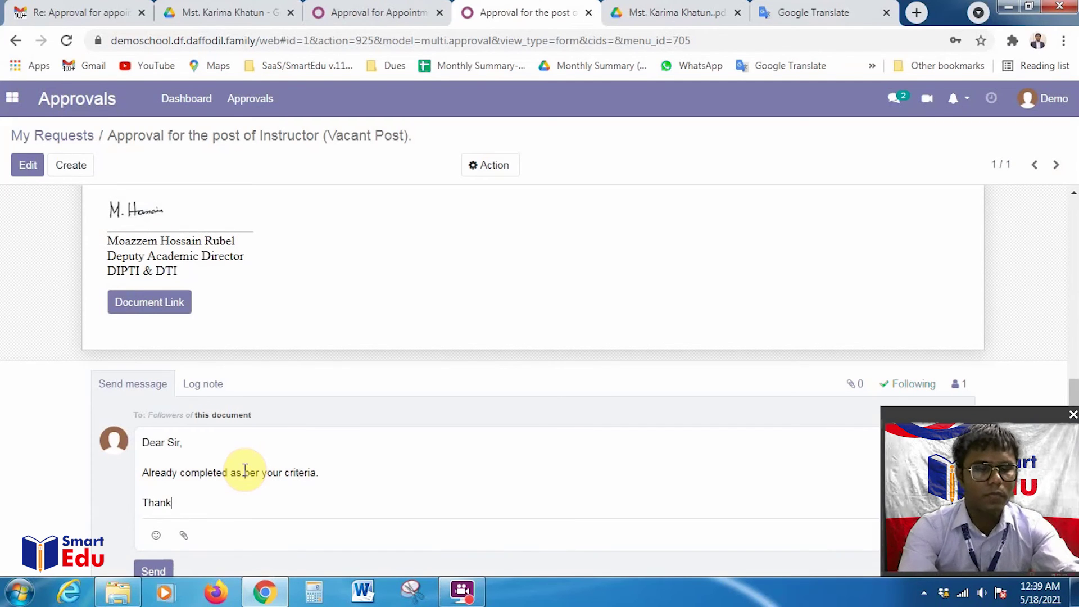
pyautogui.write(' you.')
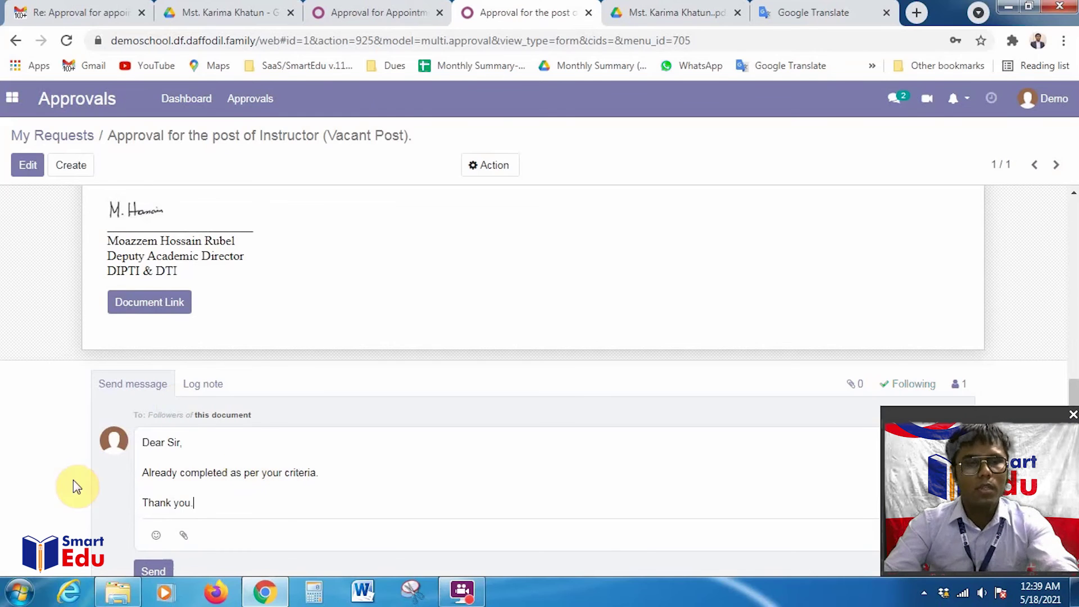
# Try twice to send the composed message to the followers, dismissing the error each time.
pyautogui.scroll(-1, 208, 474)
pyautogui.click(154, 491)
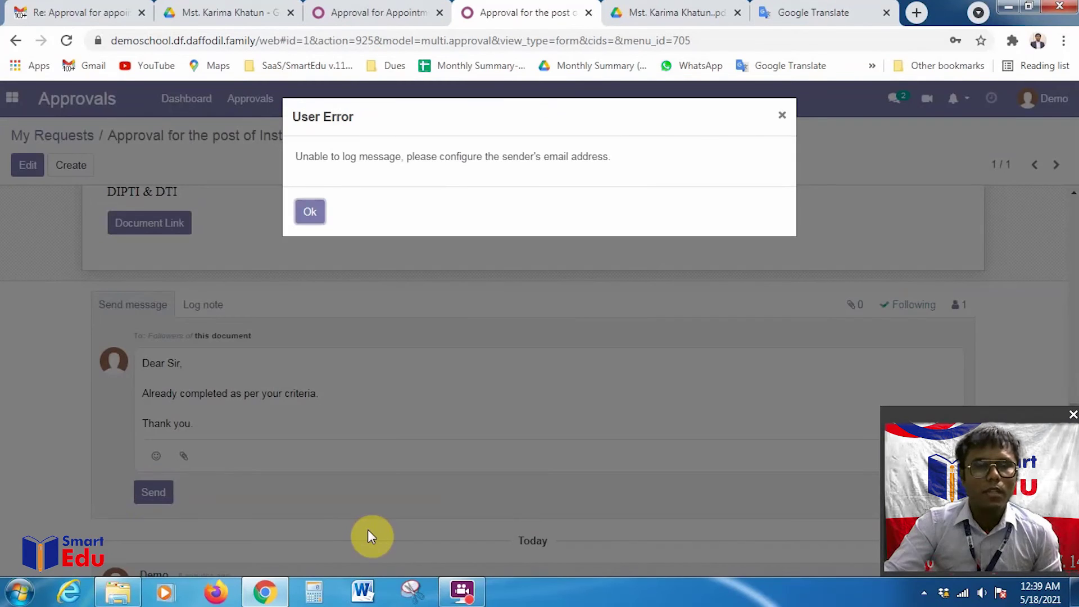
pyautogui.click(315, 211)
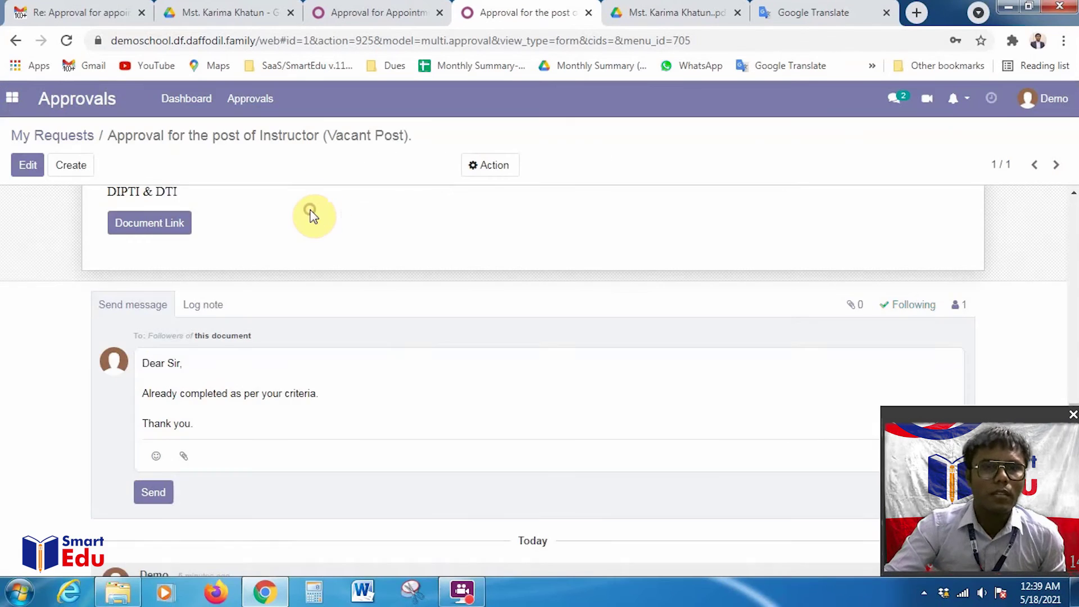
pyautogui.scroll(1, 322, 433)
pyautogui.scroll(-1, 271, 499)
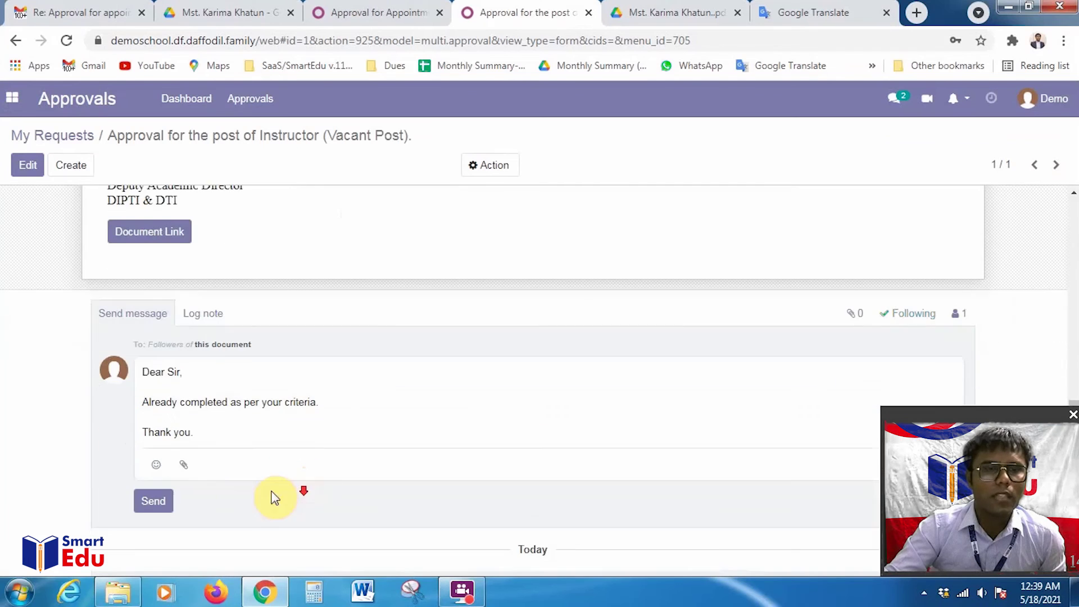
pyautogui.click(167, 505)
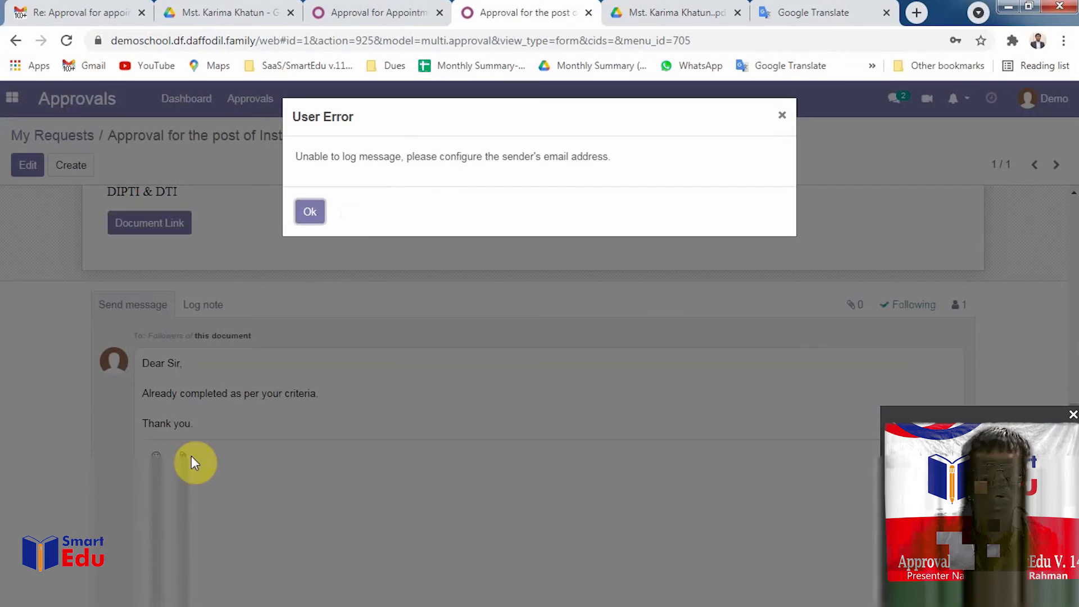
pyautogui.click(312, 212)
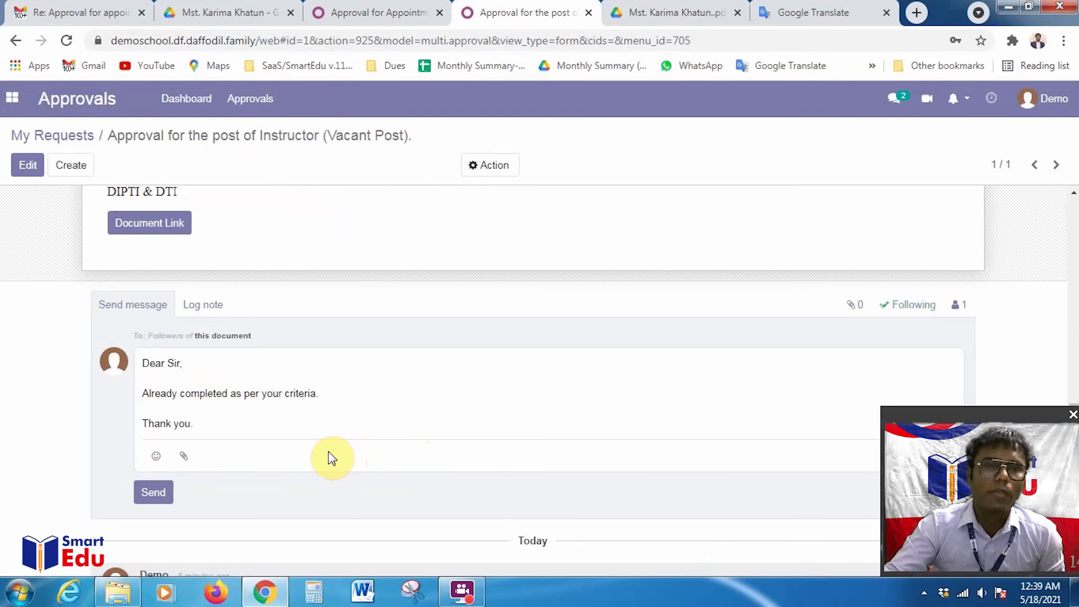
pyautogui.scroll(15, 343, 456)
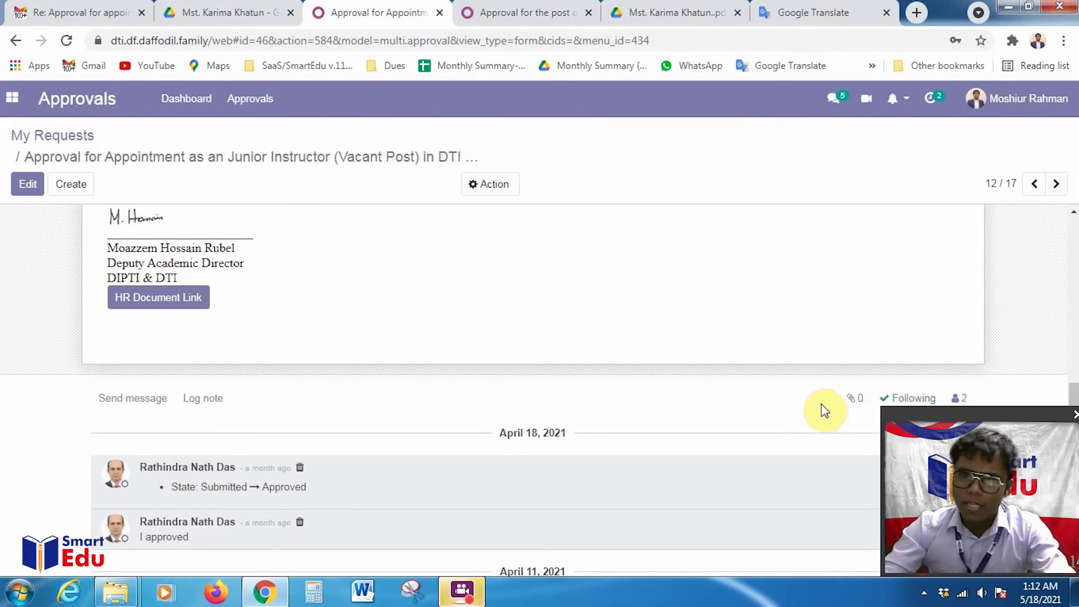
# Open the follower invitation on the approved Junior Instructor request and dismiss the keylogger security alert.
pyautogui.scroll(-2, 821, 404)
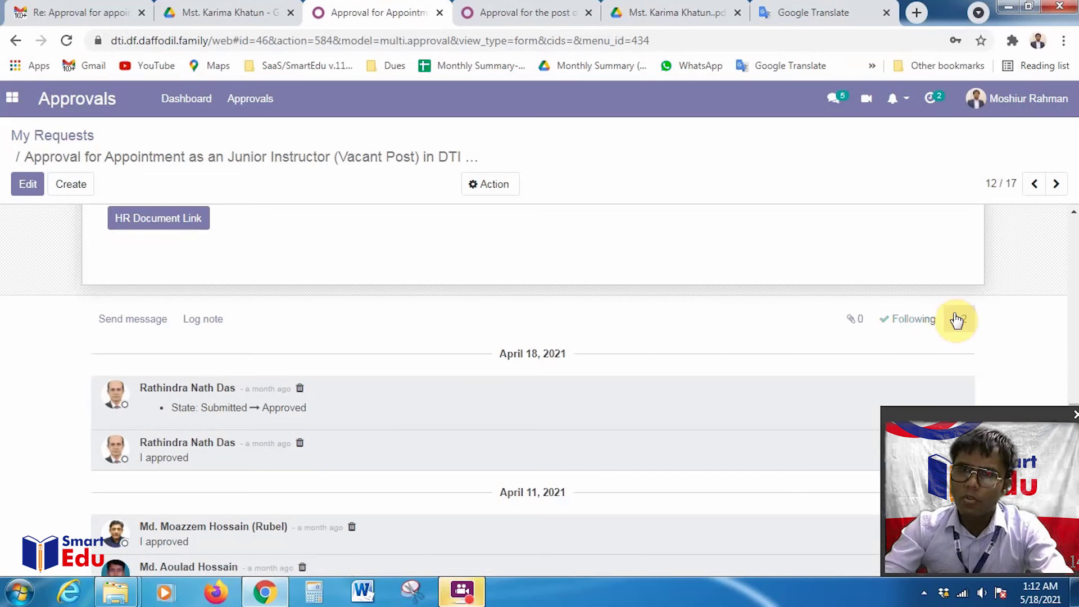
pyautogui.click(957, 321)
pyautogui.click(845, 349)
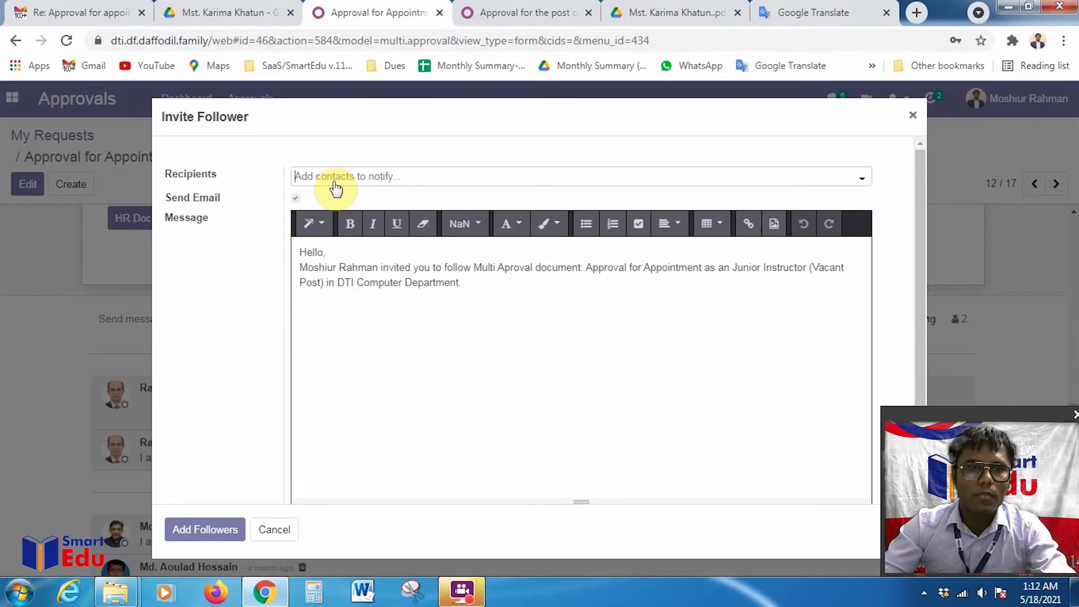
pyautogui.write('ac')
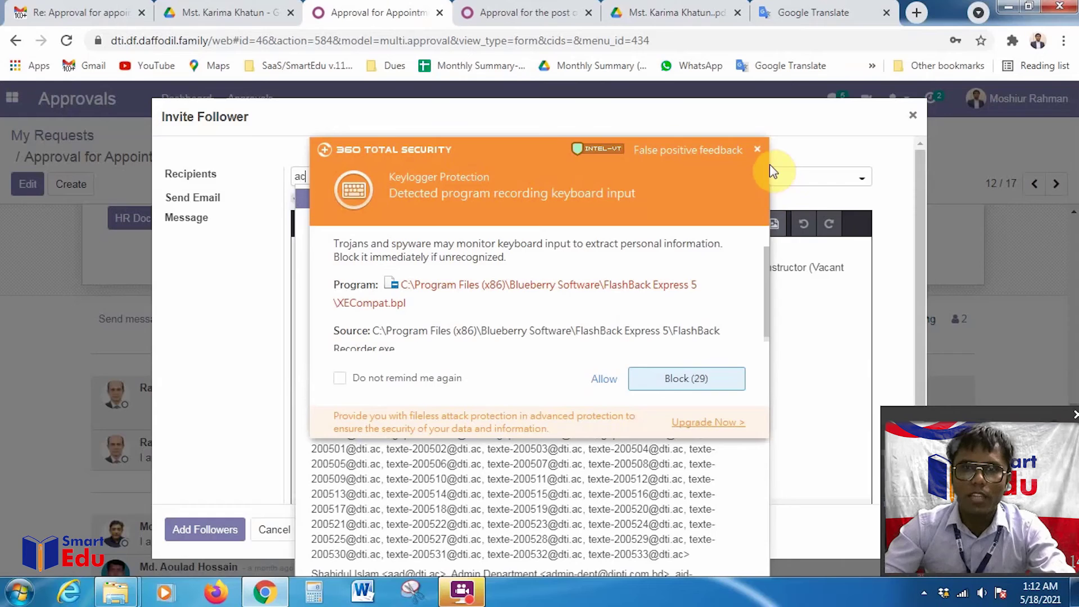
pyautogui.click(760, 156)
pyautogui.click(458, 202)
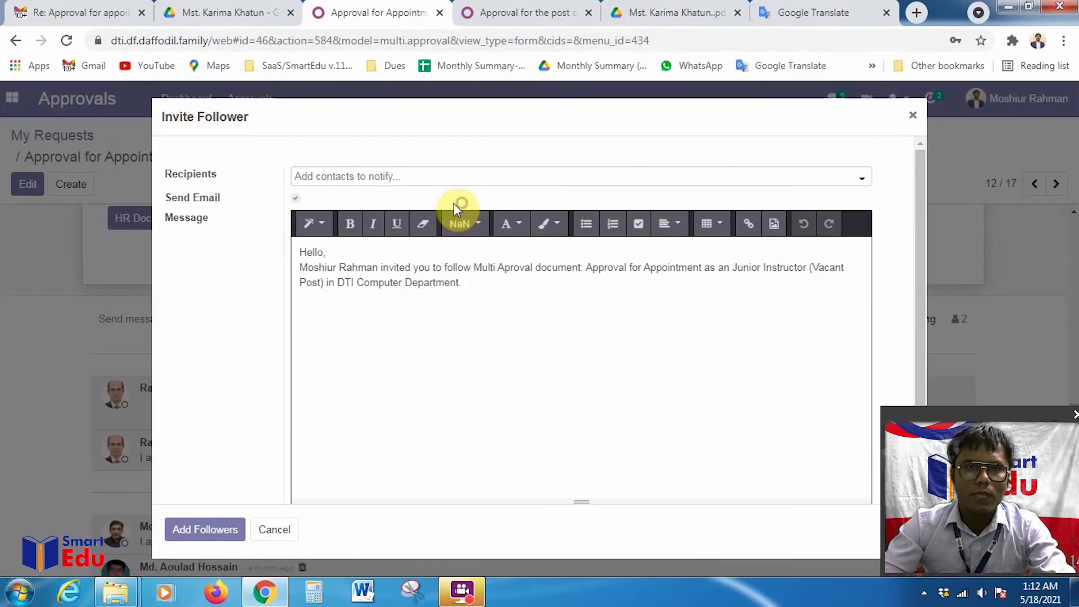
# Add the first contact matching "ac@" as a follower of the Junior Instructor request, with Send Email turned off.
pyautogui.click(371, 181)
pyautogui.write('ac')
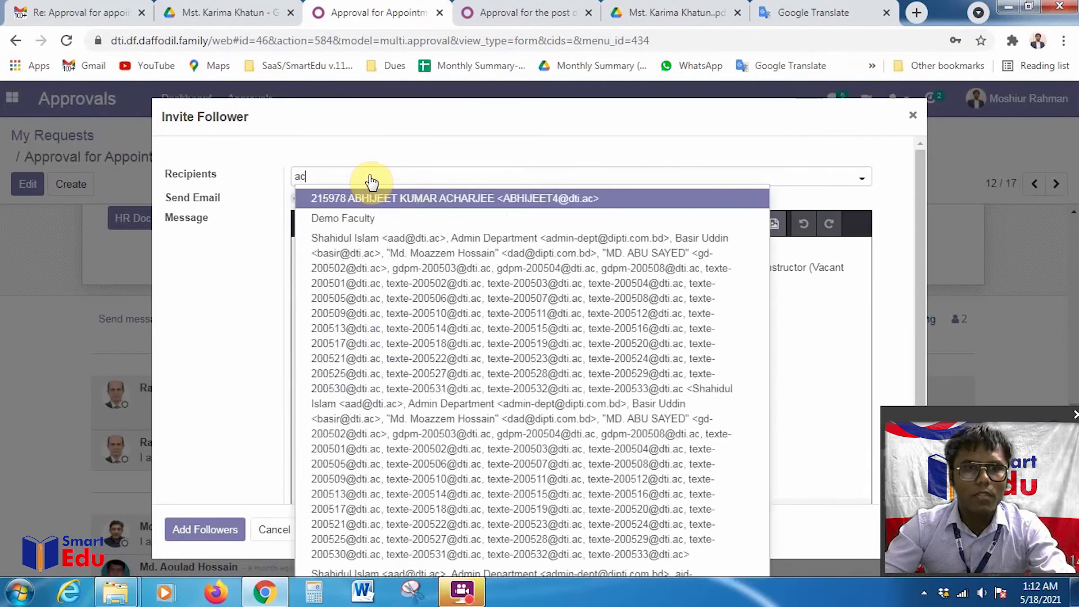
pyautogui.write('@')
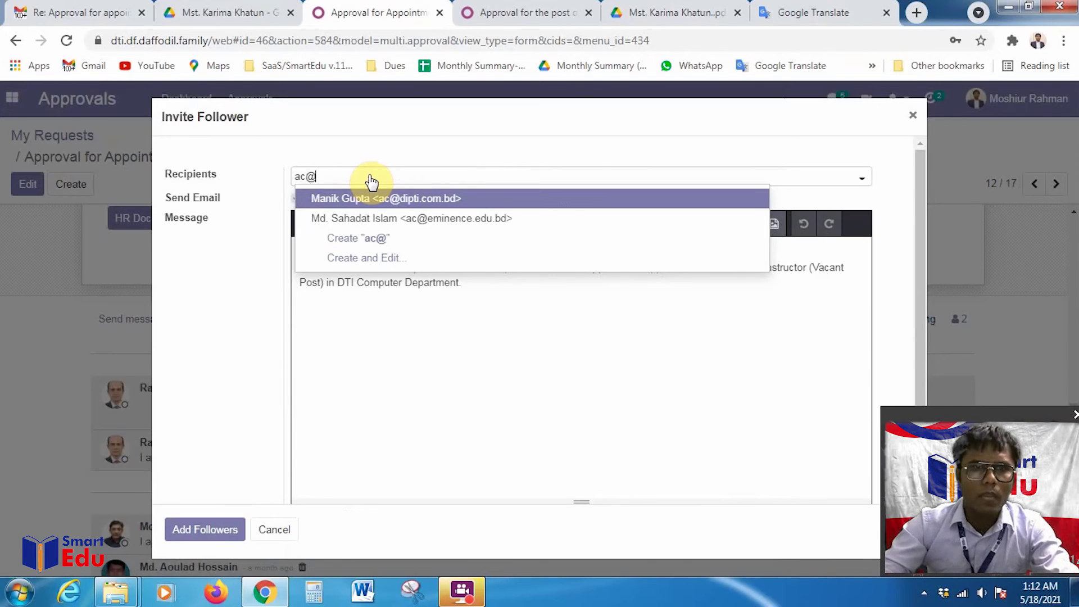
pyautogui.click(369, 198)
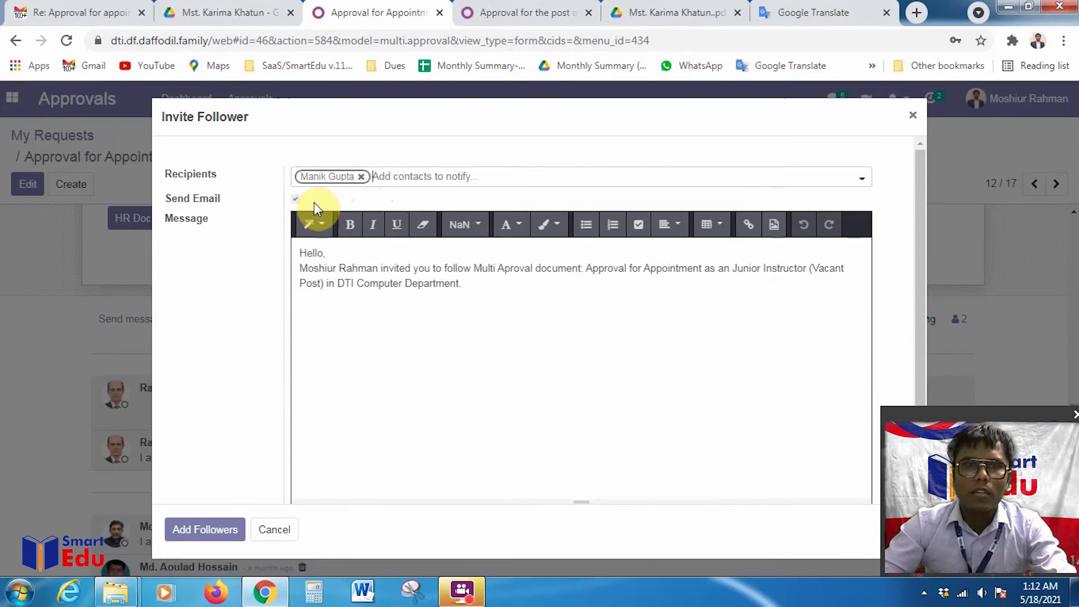
pyautogui.click(295, 199)
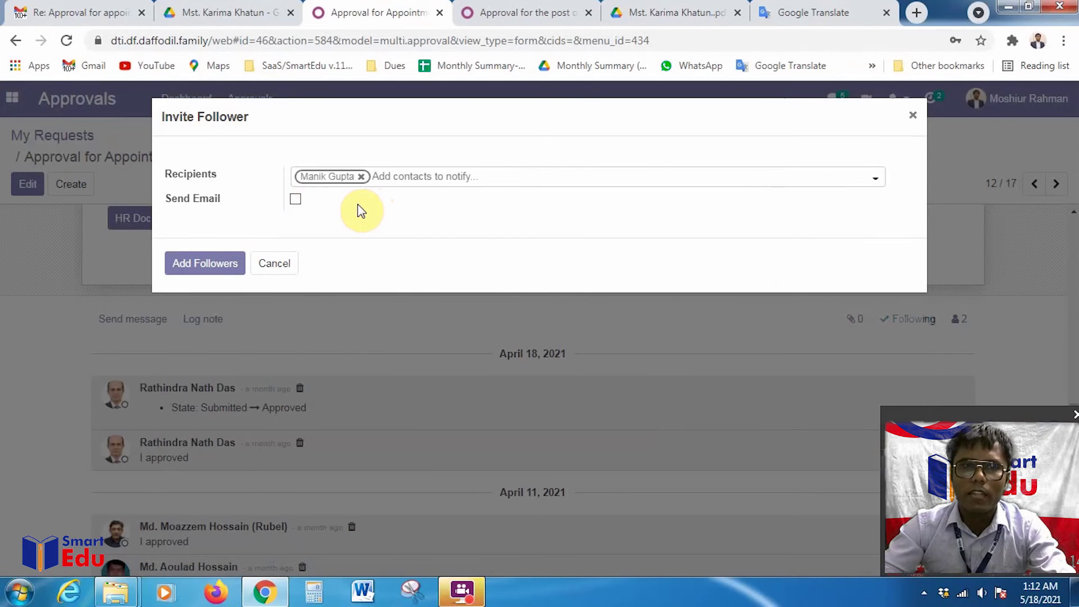
pyautogui.click(199, 264)
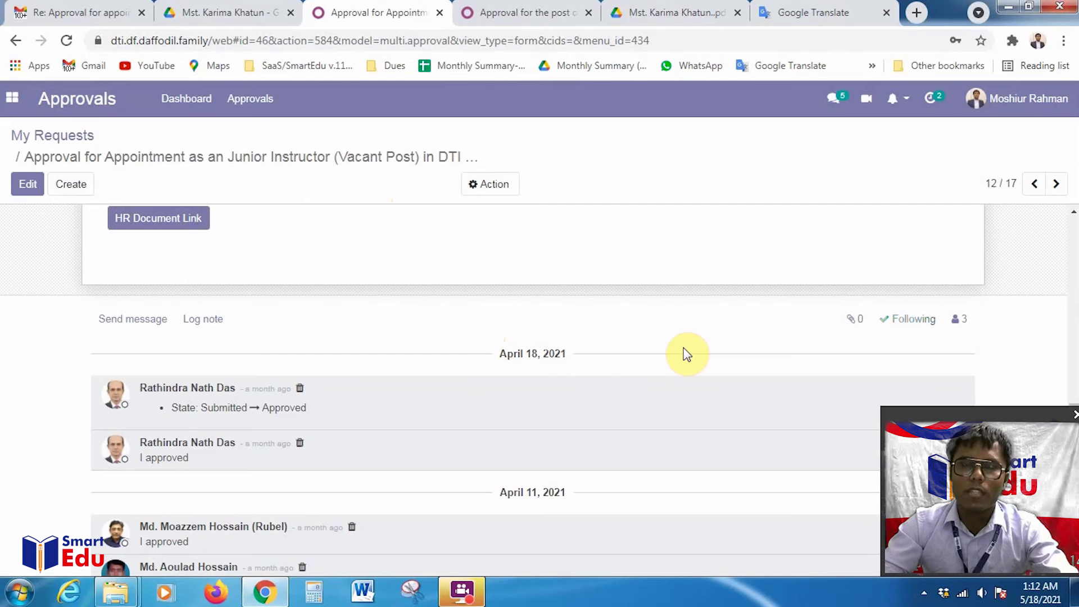
# Open a new message to the Junior Instructor request's followers, check the approval reply email in Gmail, and return to the request.
pyautogui.scroll(2, 687, 353)
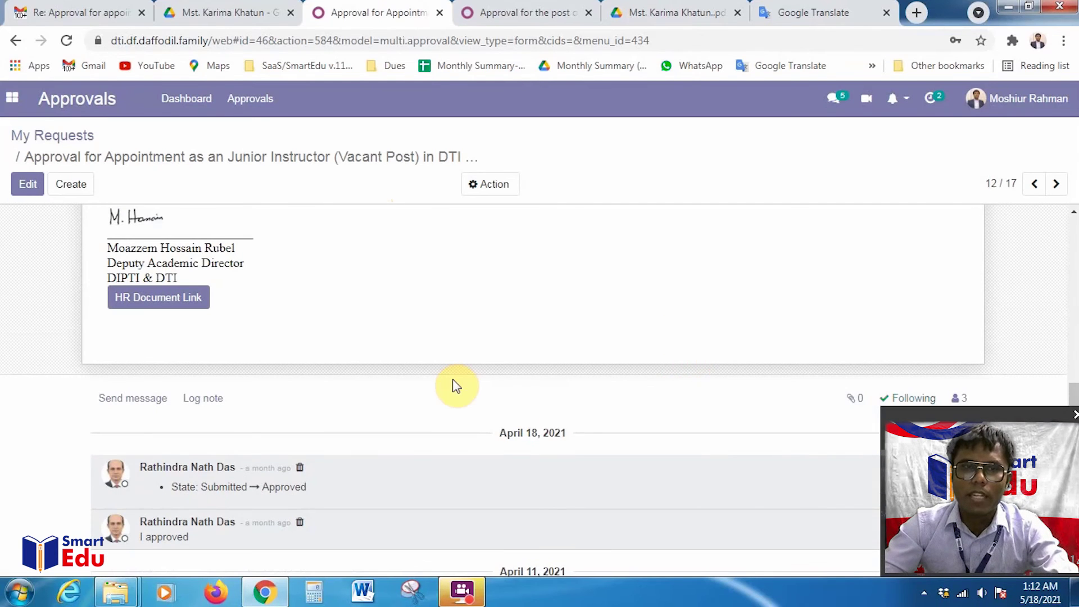
pyautogui.scroll(3, 456, 386)
pyautogui.scroll(-1, 456, 386)
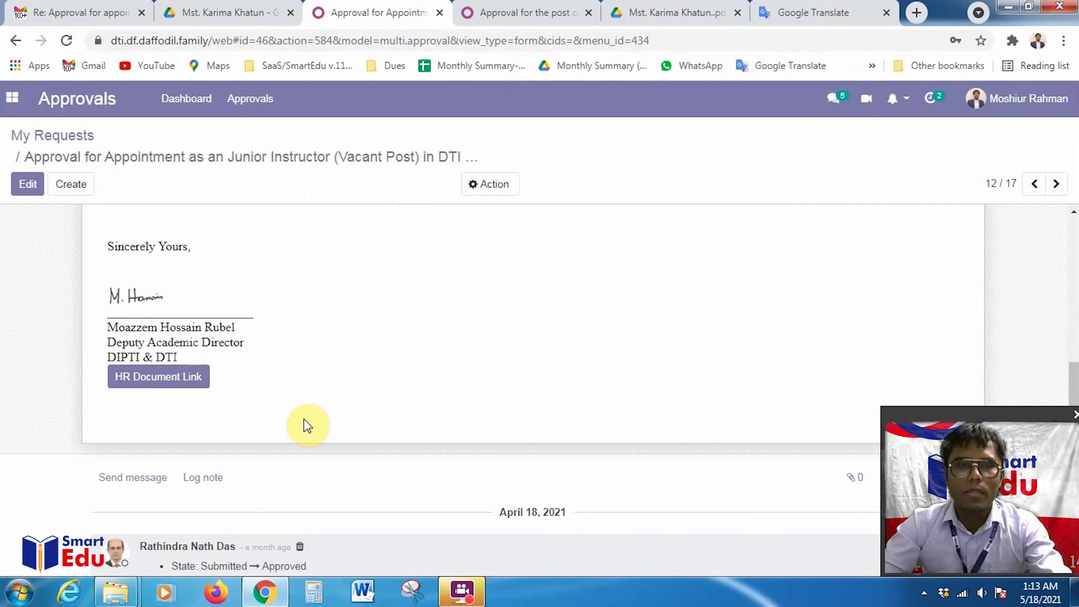
pyautogui.click(122, 492)
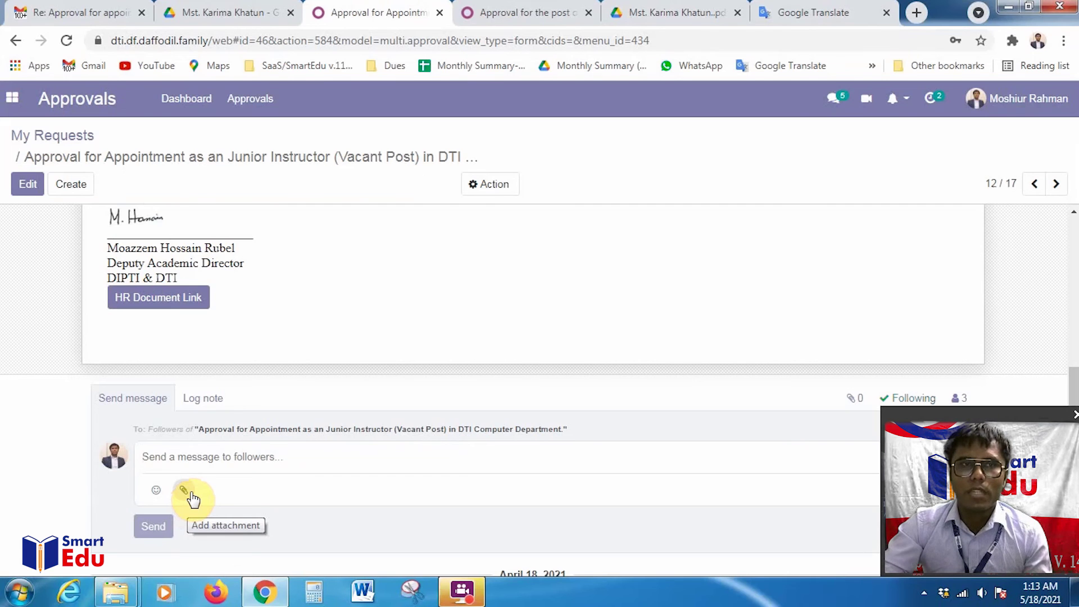
pyautogui.click(45, 12)
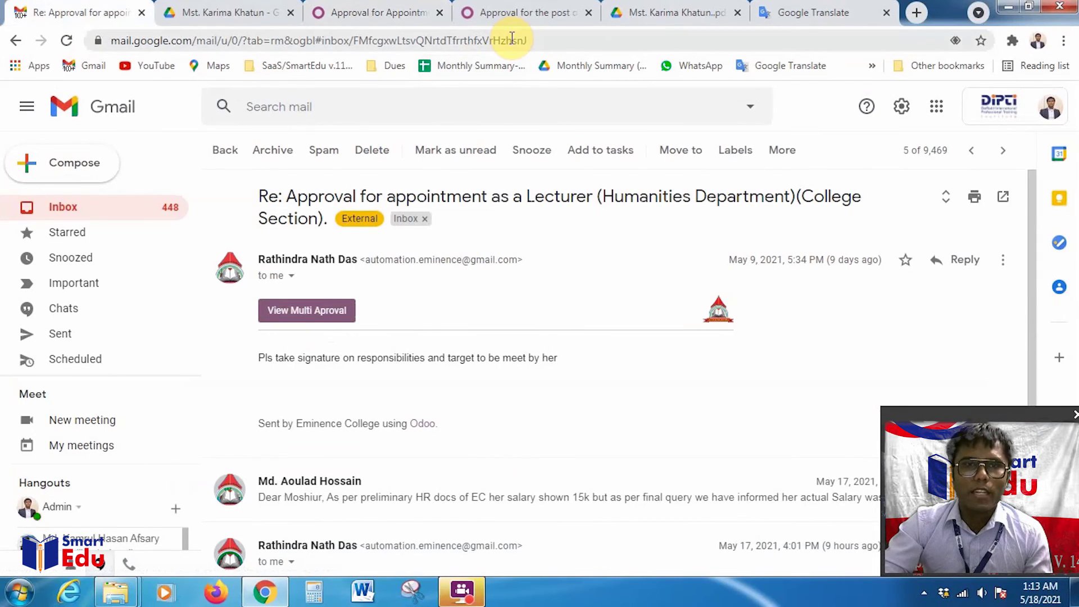
pyautogui.click(357, 13)
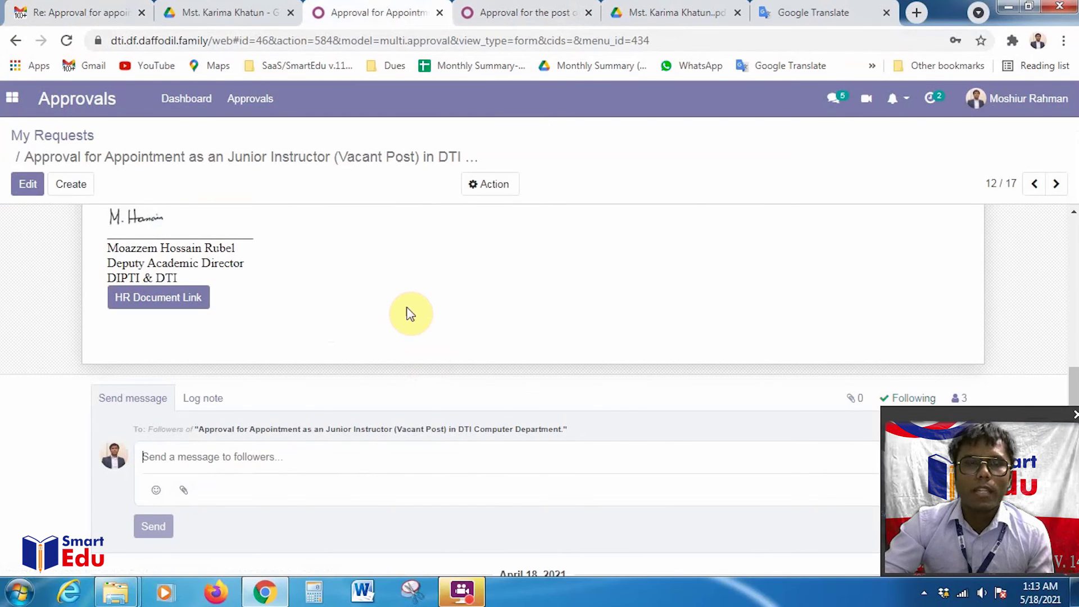
# Review the Junior Instructor request's details and description, and examine each approver's type of approval and state.
pyautogui.scroll(10, 433, 326)
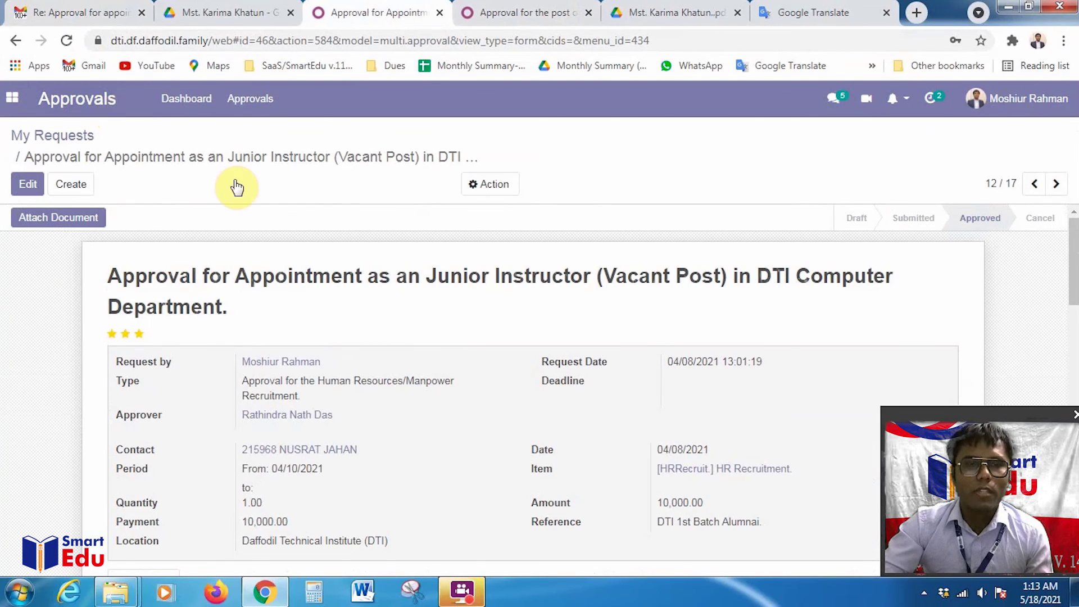
pyautogui.scroll(-5, 456, 281)
pyautogui.scroll(-1, 457, 290)
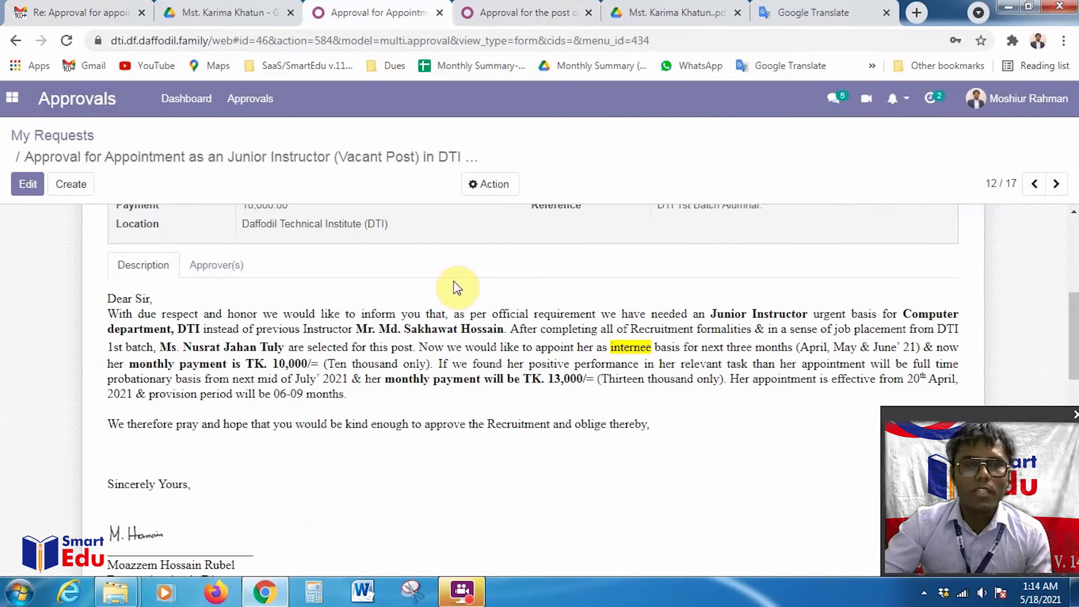
pyautogui.click(225, 269)
pyautogui.scroll(-2, 439, 318)
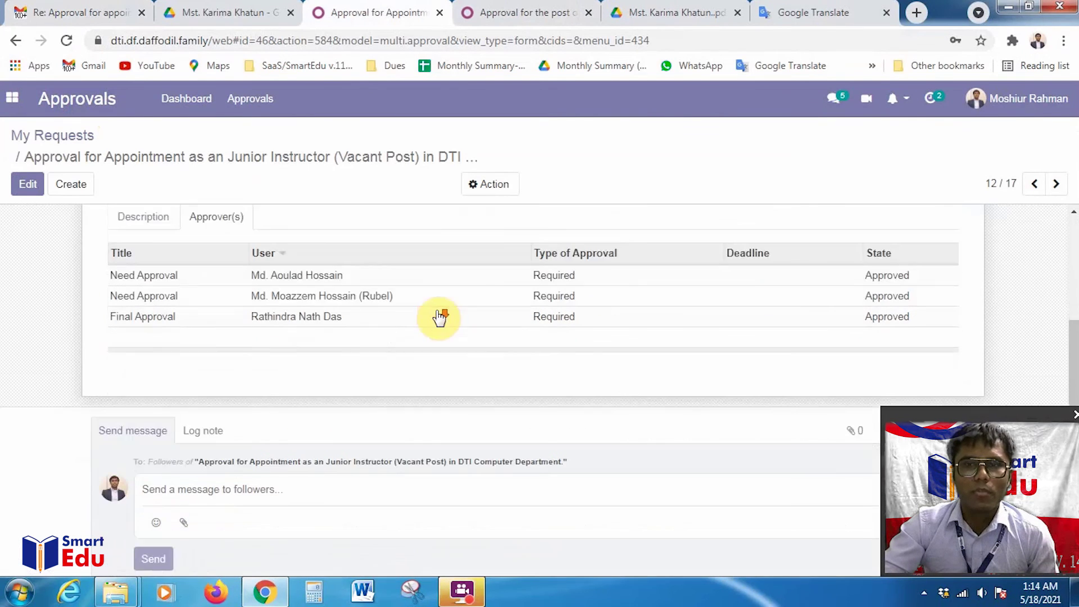
pyautogui.scroll(-1, 439, 318)
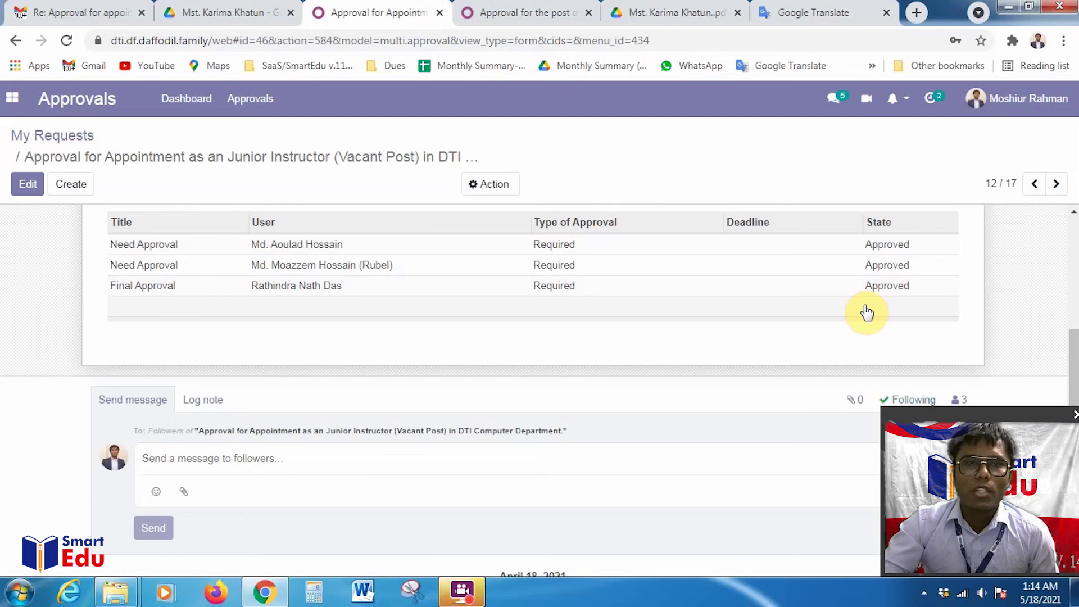
pyautogui.scroll(5, 867, 313)
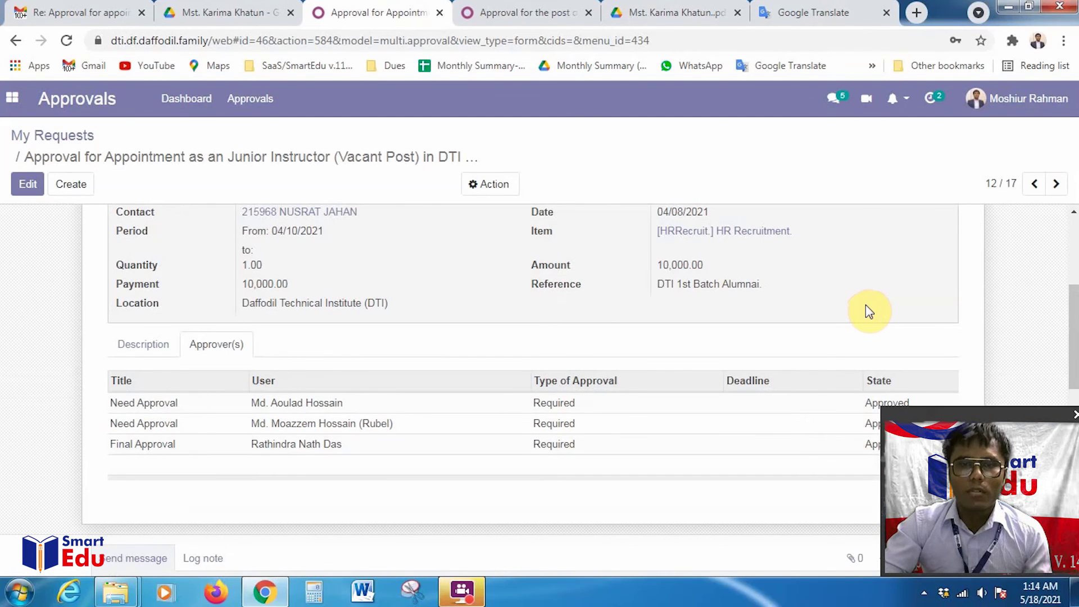
pyautogui.click(152, 346)
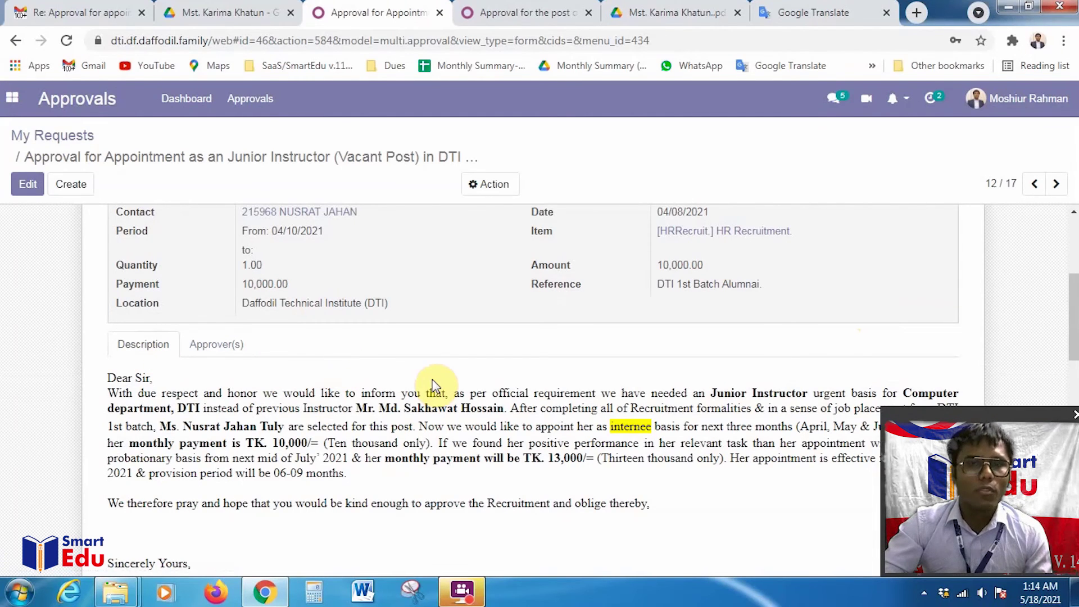
pyautogui.scroll(4, 434, 382)
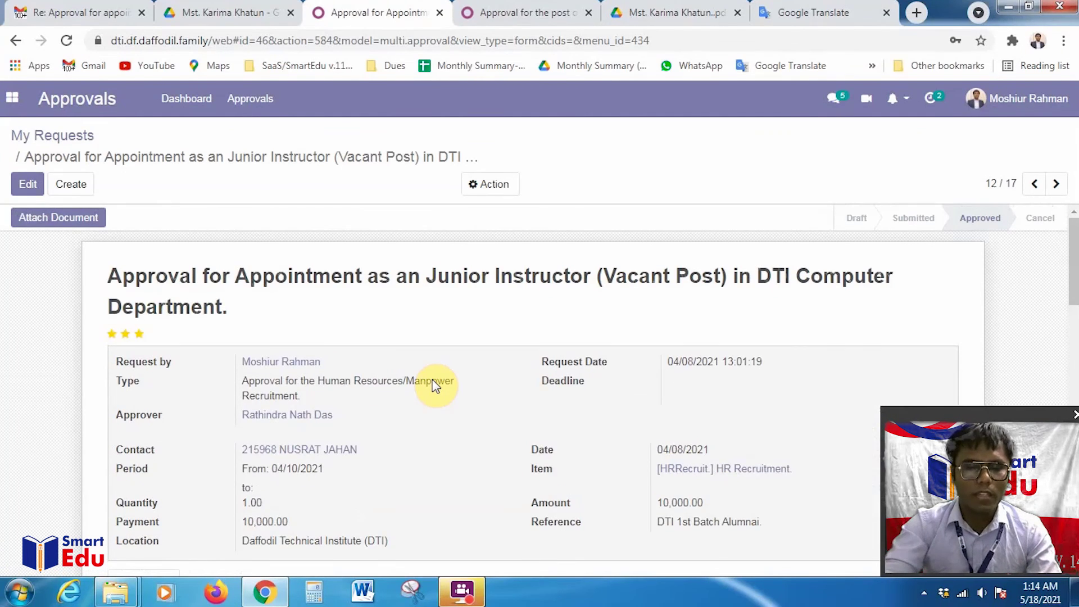
# Preview the printout of the Junior Instructor request with its description, preview it again with its approver list, and close each preview without printing.
pyautogui.hotkey('ctrl', 'p')
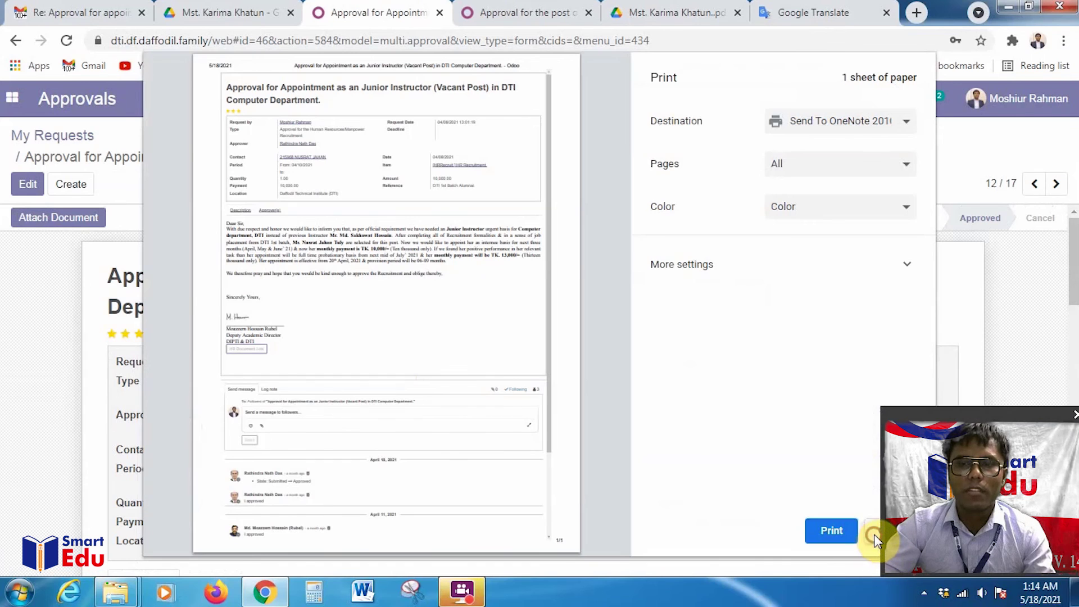
pyautogui.scroll(-4, 276, 388)
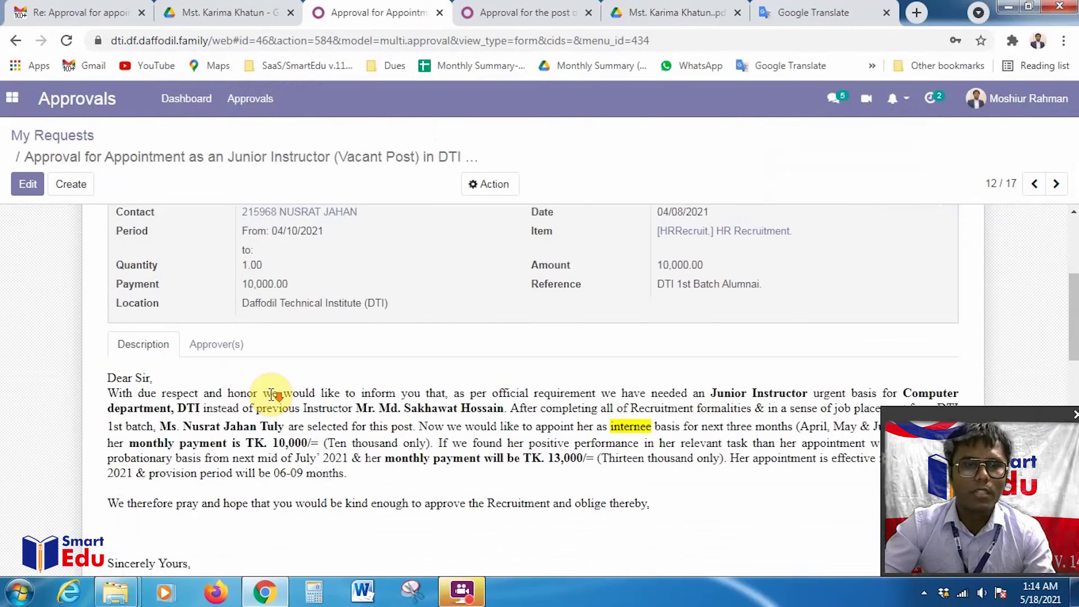
pyautogui.click(229, 349)
pyautogui.scroll(4, 281, 409)
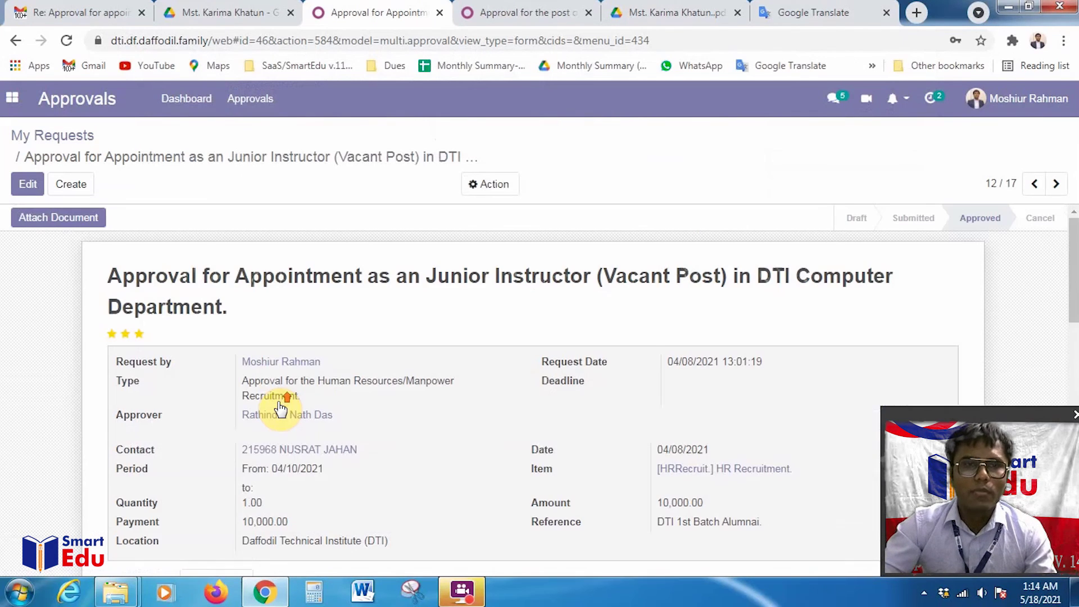
pyautogui.hotkey('ctrl', 'p')
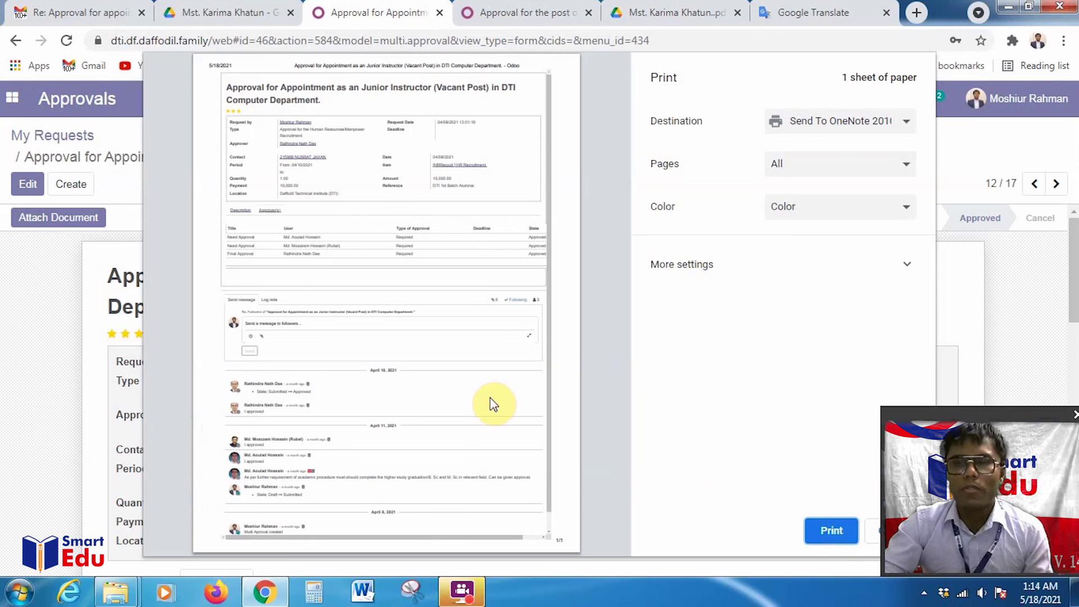
pyautogui.click(872, 534)
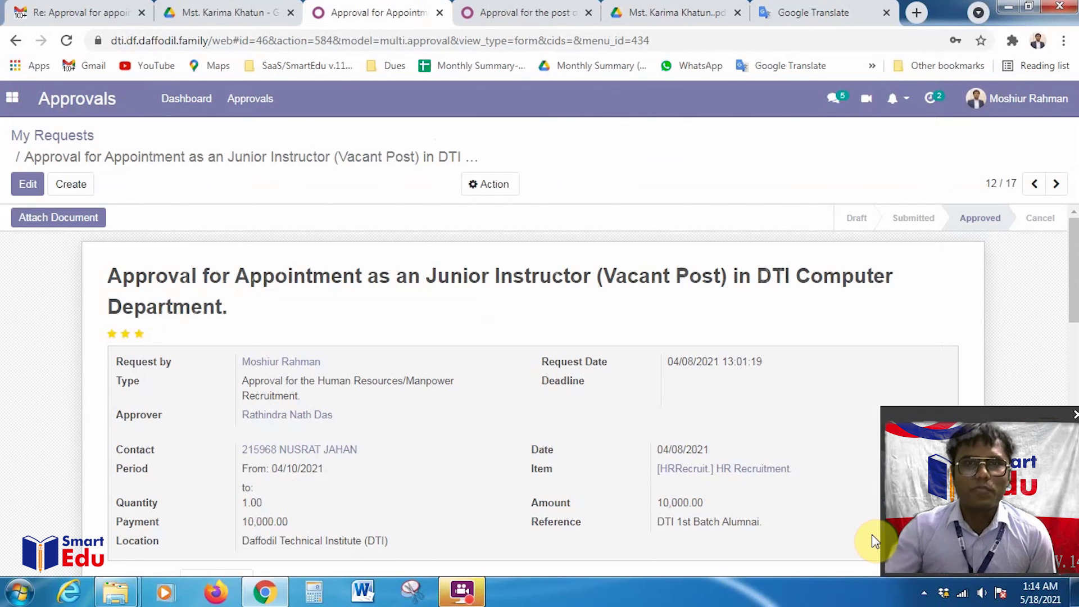
pyautogui.scroll(-1, 729, 444)
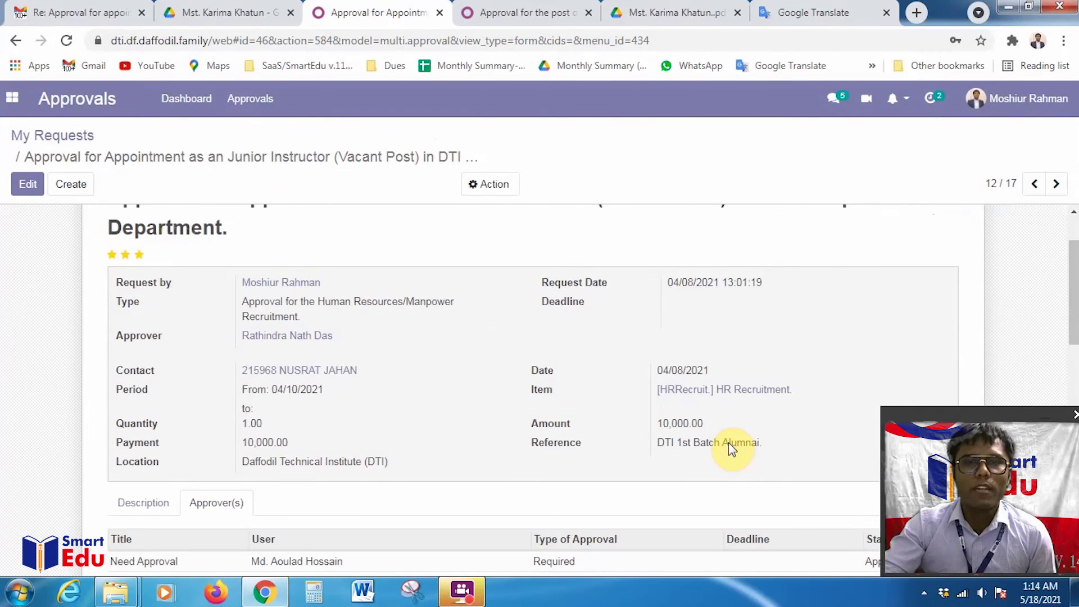